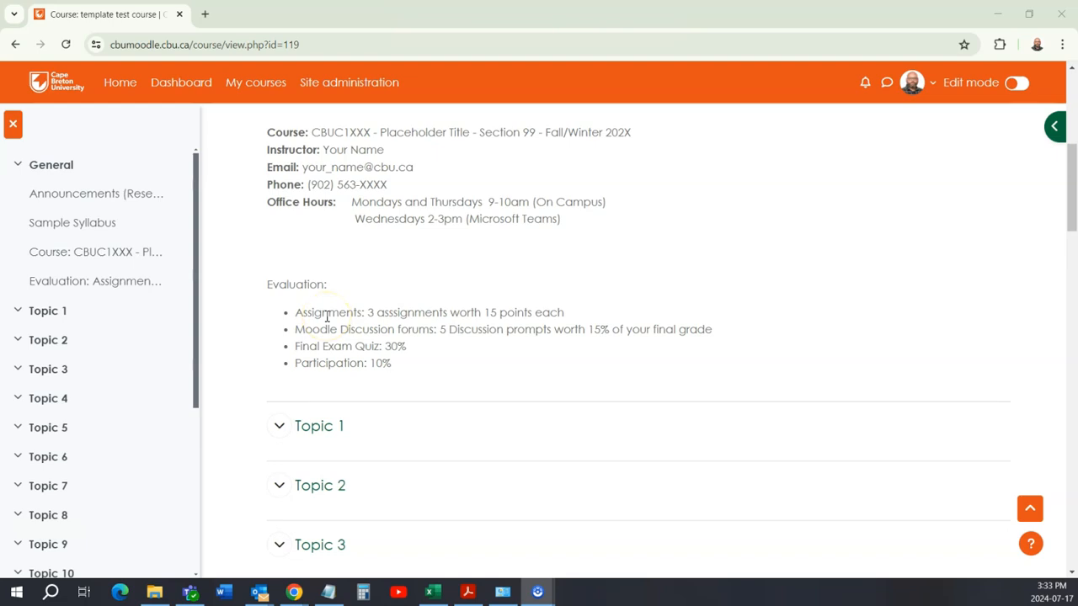
Step: Review the course's evaluation breakdown and inspect the Grader report in the course grades
scroll(327, 316, "down", 1)
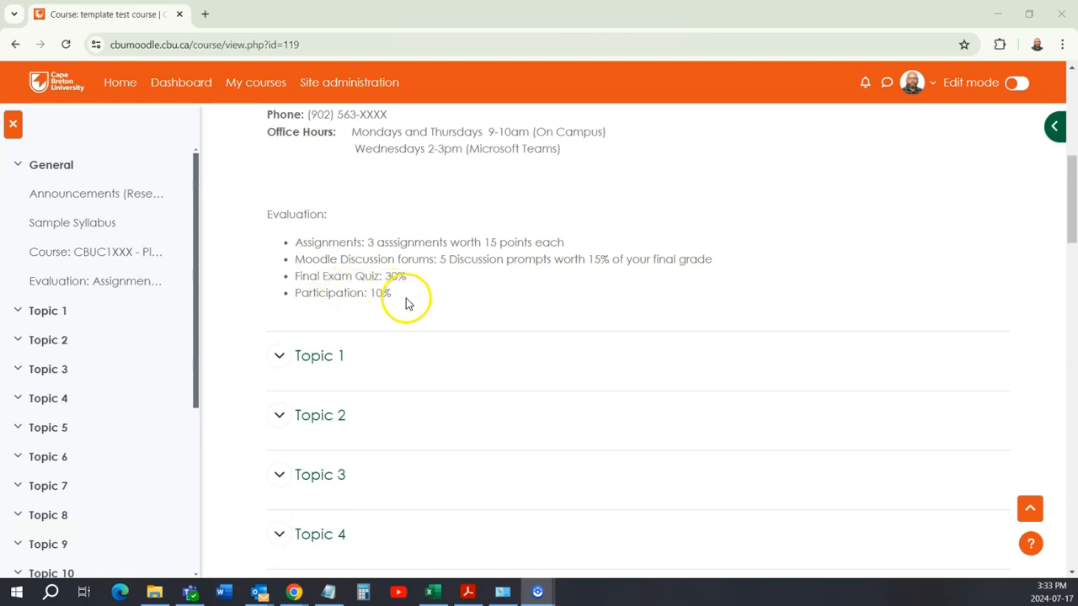
scroll(405, 301, "up", 10)
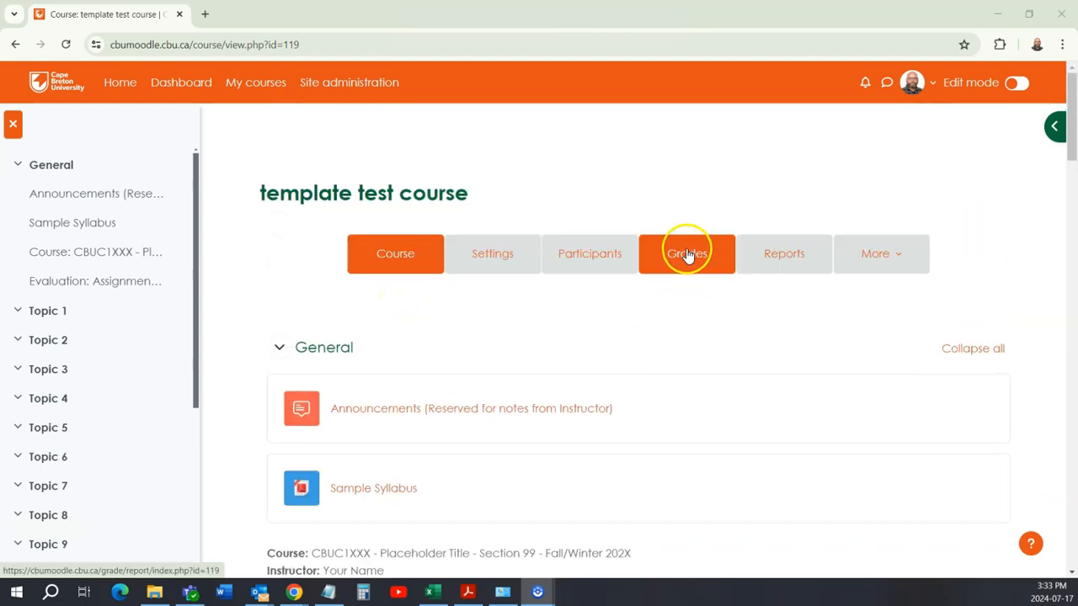
left_click(685, 263)
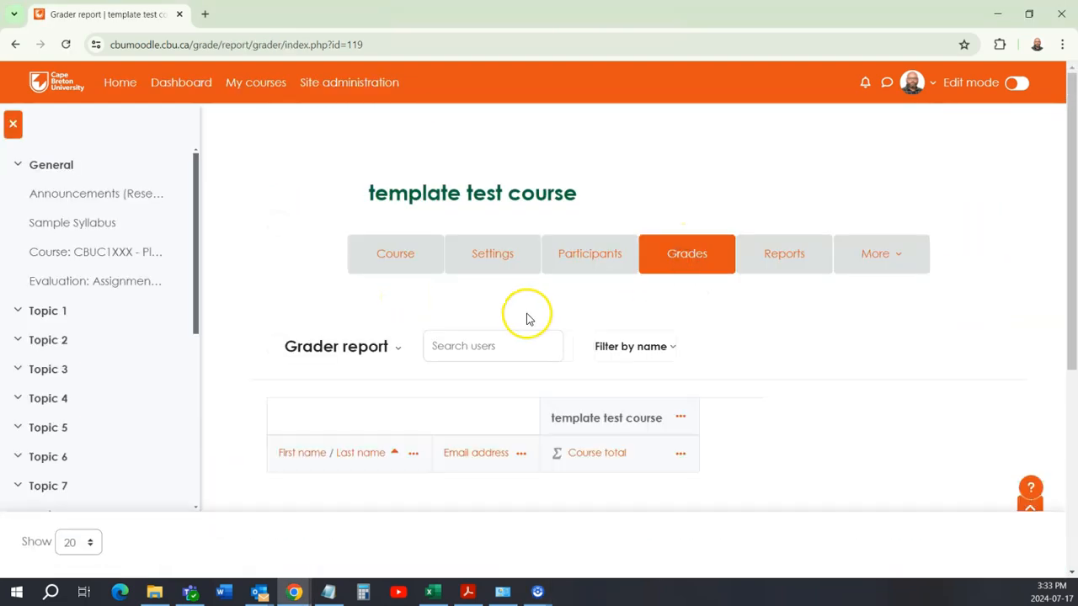
scroll(458, 349, "down", 2)
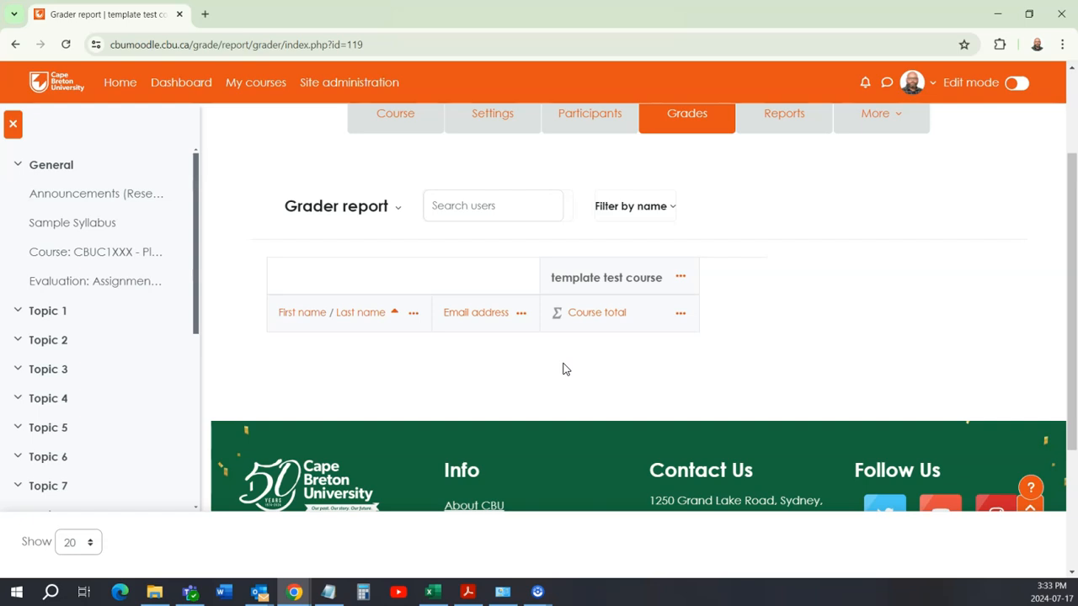
scroll(471, 309, "up", 2)
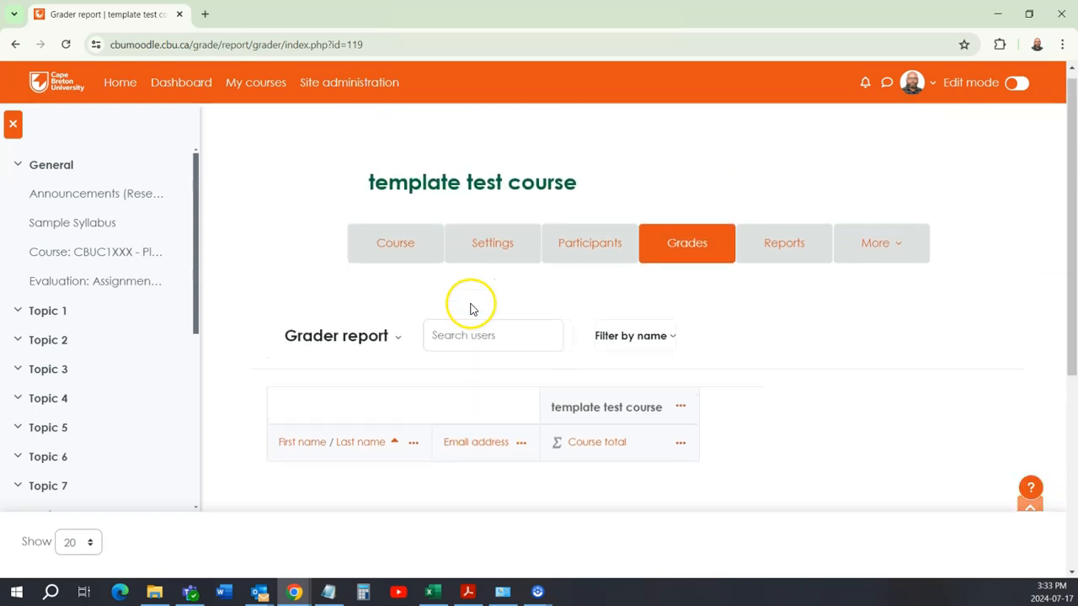
Step: Return to the main course page and examine the evaluation breakdown and the topic sections
left_click(397, 254)
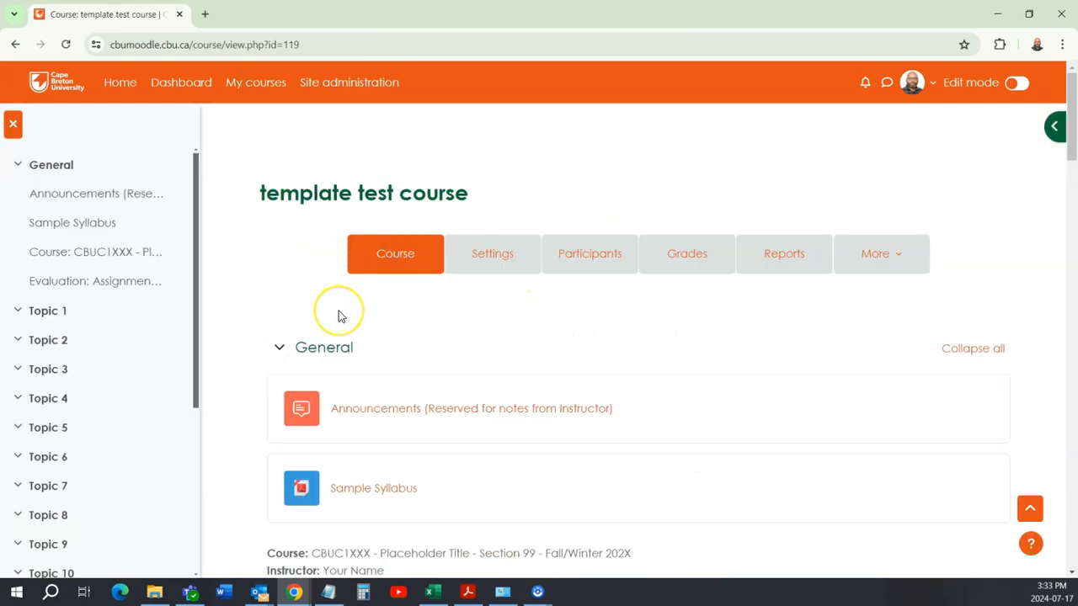
scroll(341, 316, "down", 1)
scroll(340, 315, "down", 6)
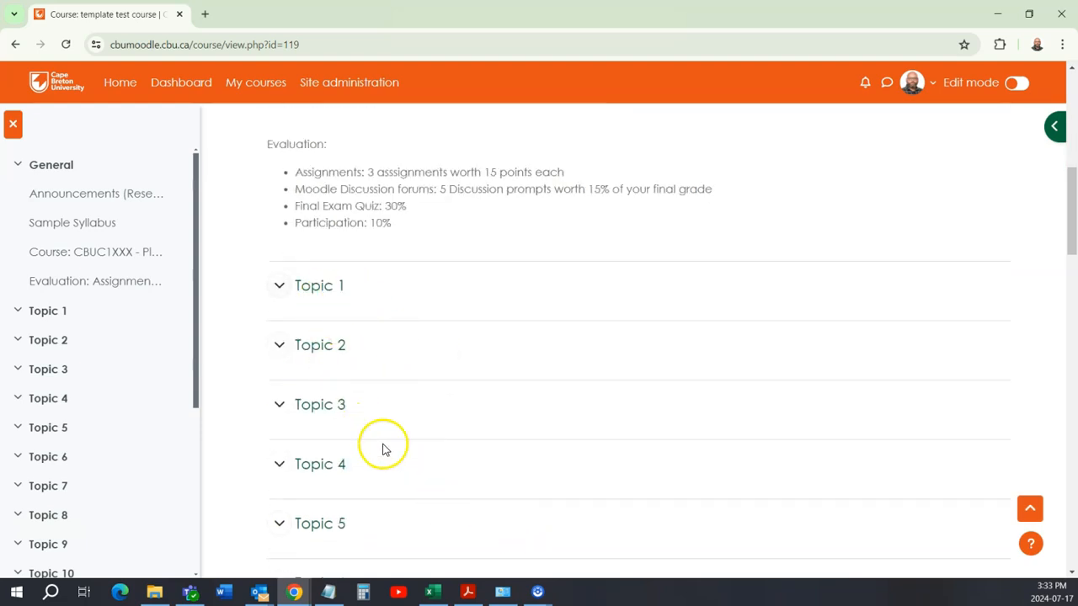
scroll(471, 505, "down", 1)
scroll(474, 505, "down", 2)
scroll(468, 497, "up", 4)
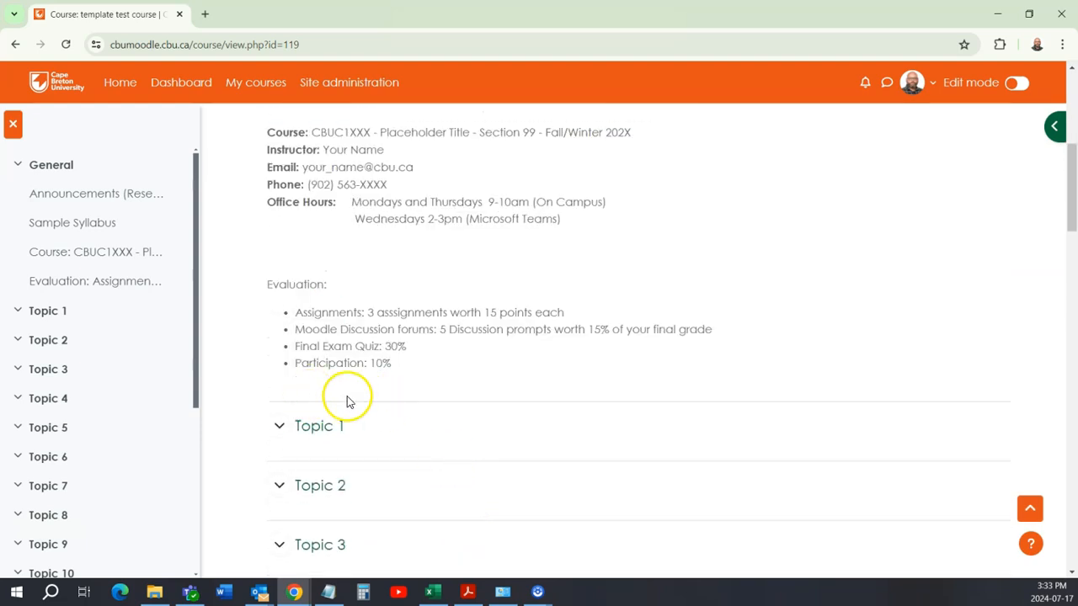
scroll(512, 378, "up", 4)
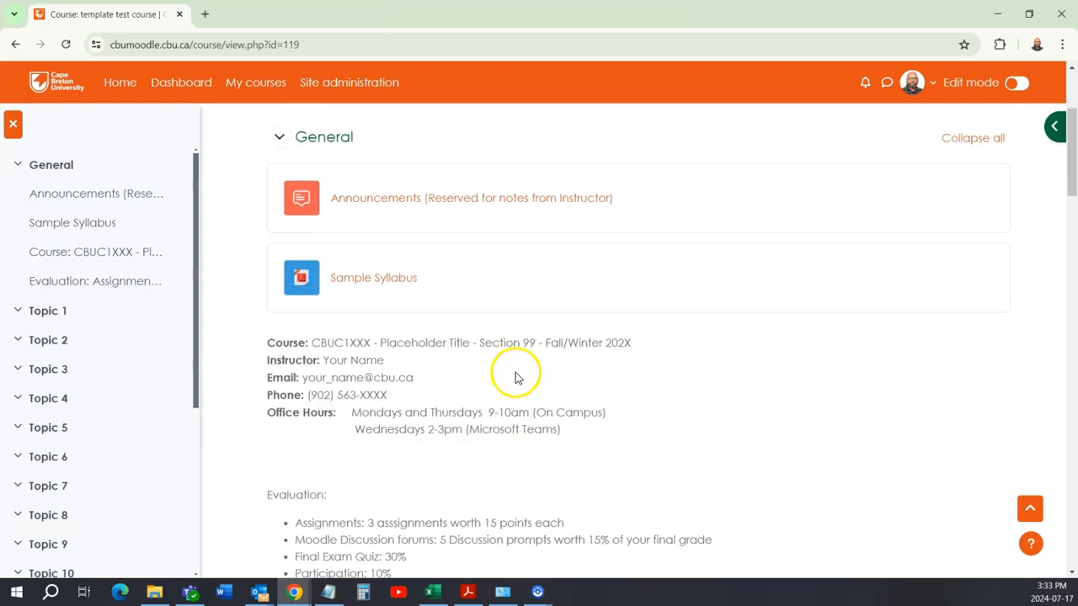
scroll(665, 388, "up", 1)
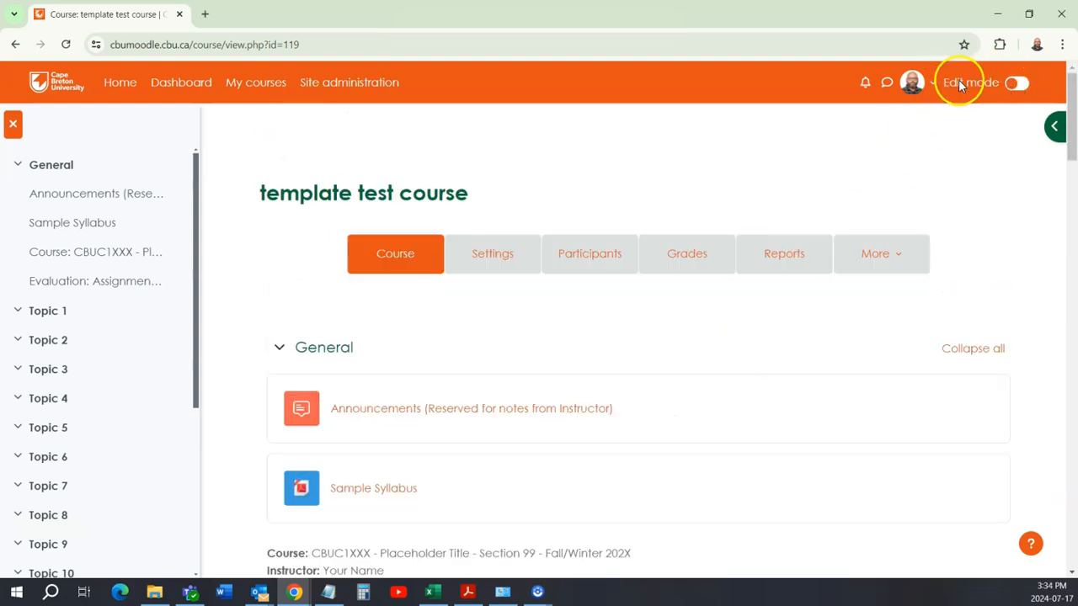
Step: Turn on edit mode for the course and start adding an Assignment activity to Topic 1
left_click(1016, 84)
scroll(378, 245, "down", 2)
scroll(378, 244, "down", 6)
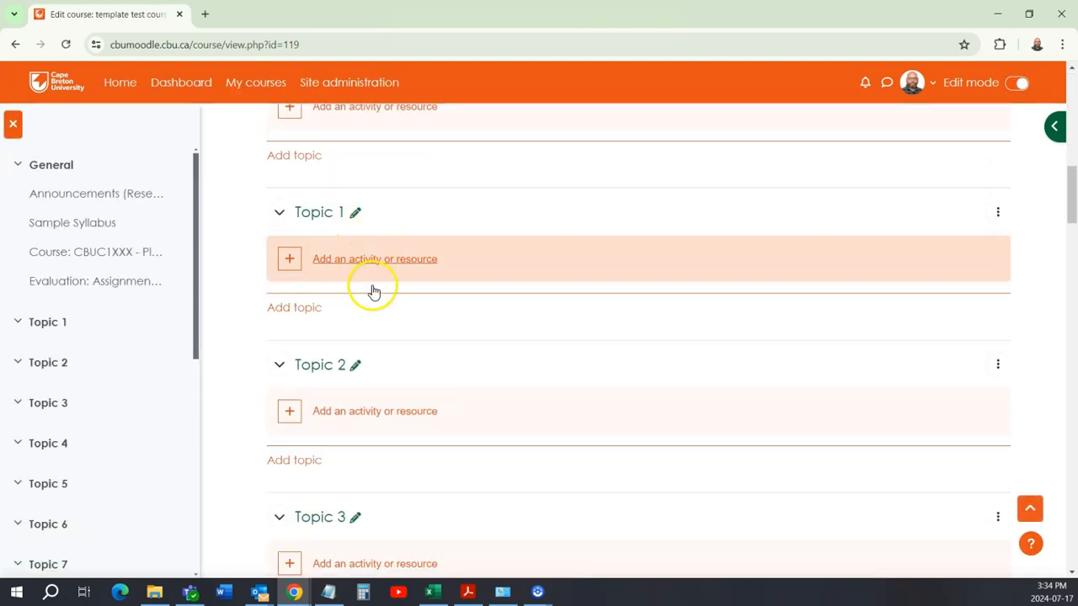
scroll(480, 333, "up", 4)
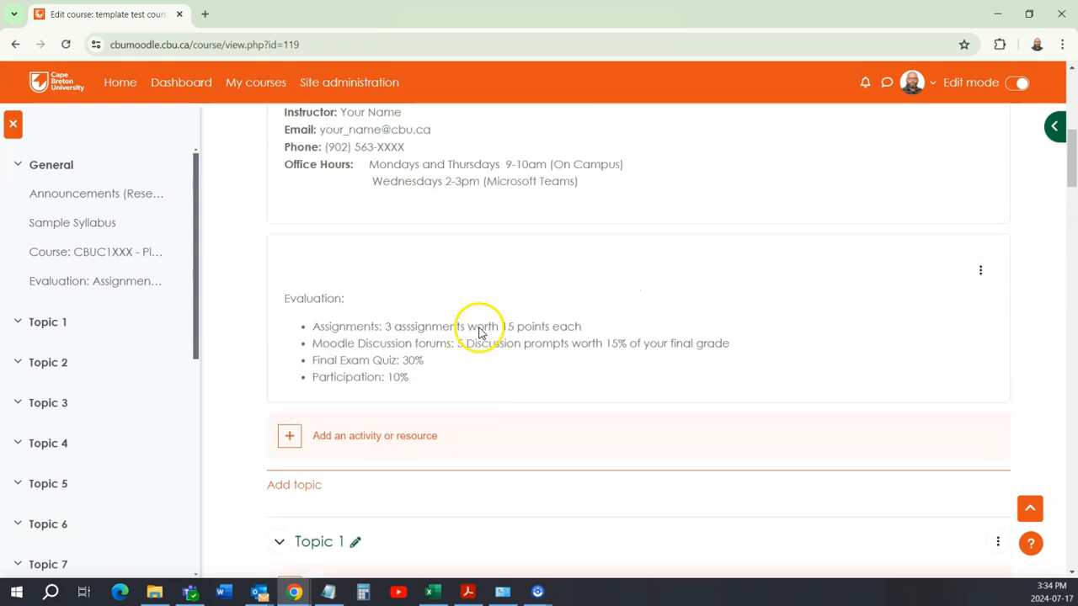
scroll(480, 334, "up", 1)
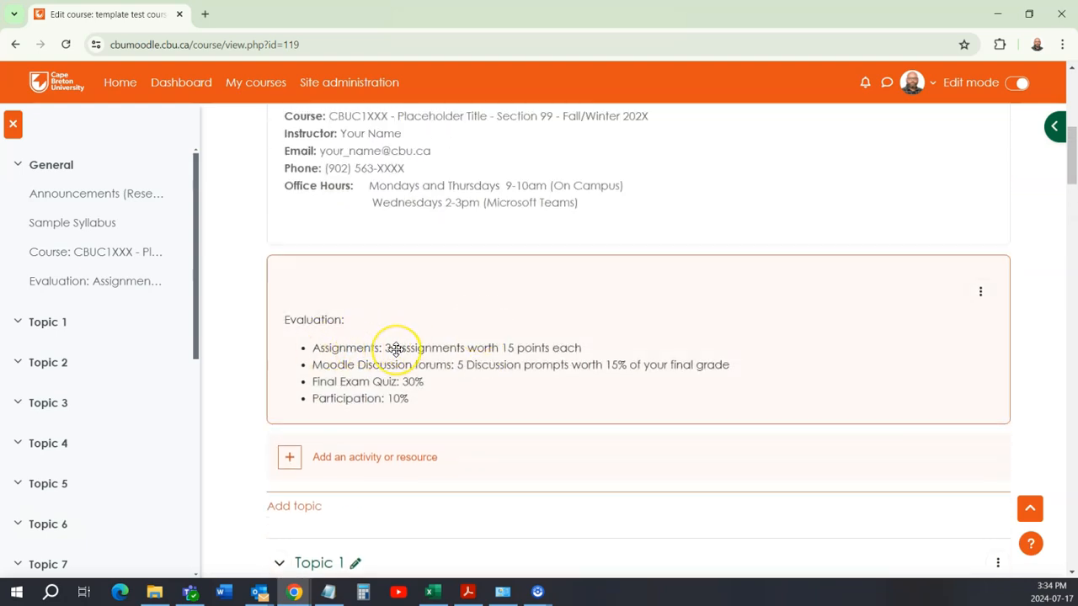
scroll(396, 348, "down", 3)
left_click(396, 418)
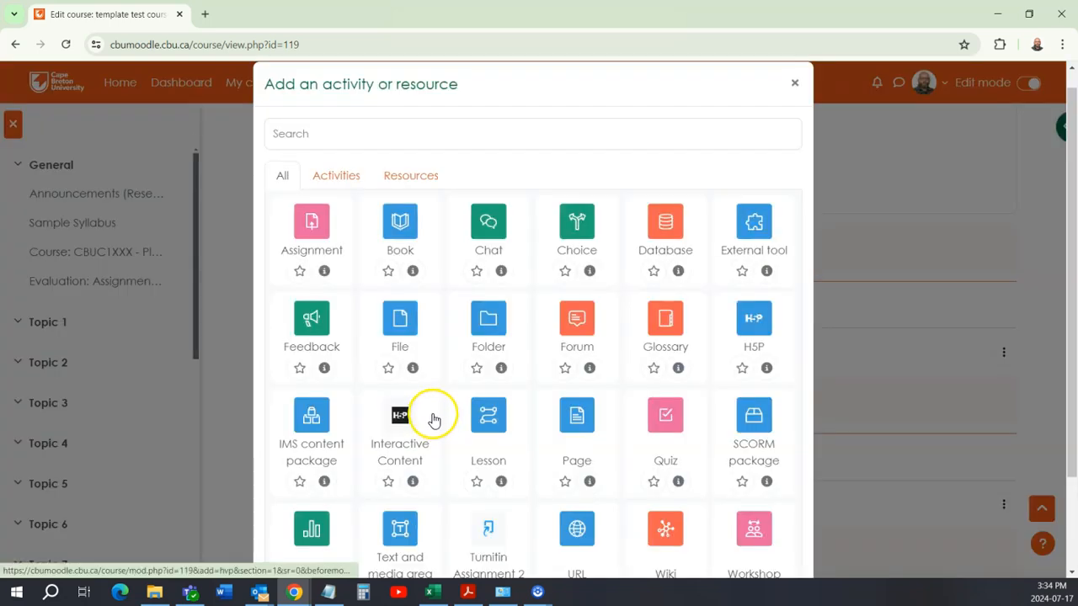
scroll(433, 418, "down", 1)
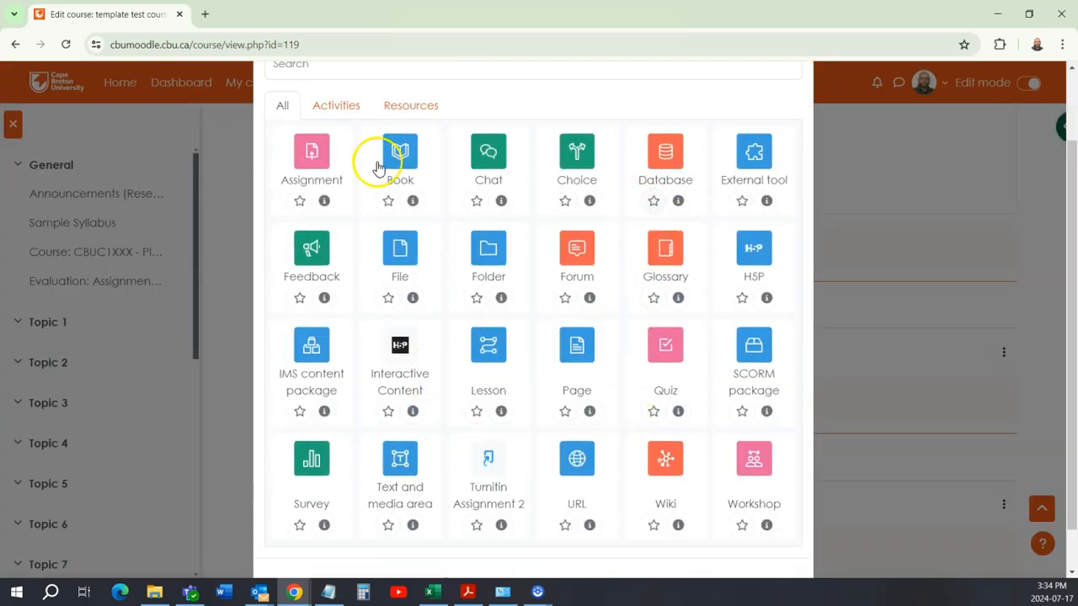
left_click(308, 150)
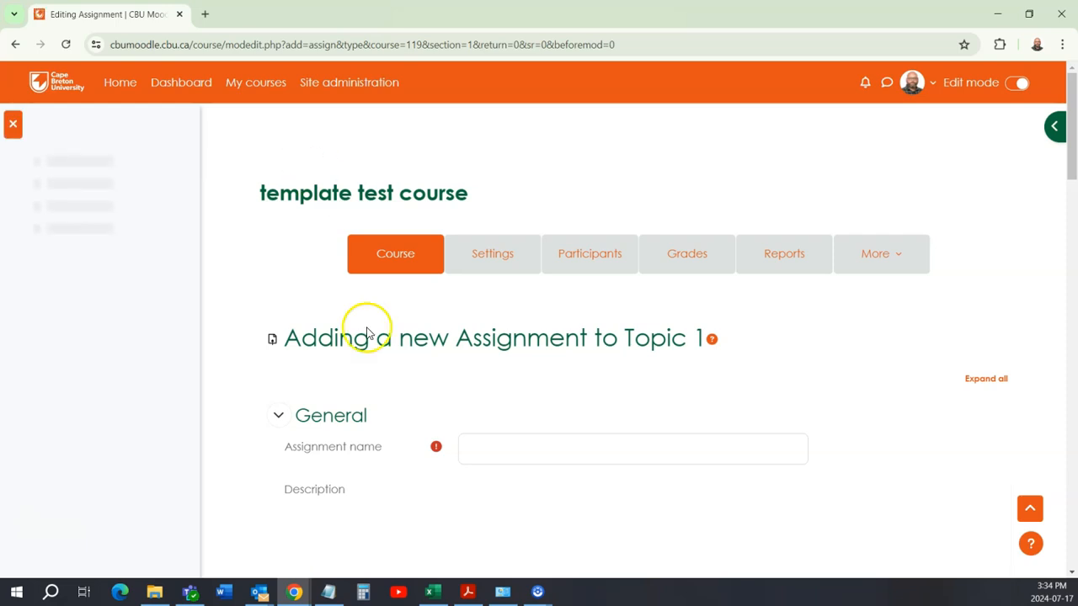
Step: Name the new assignment "Assignment 1"
scroll(433, 410, "down", 2)
left_click(504, 308)
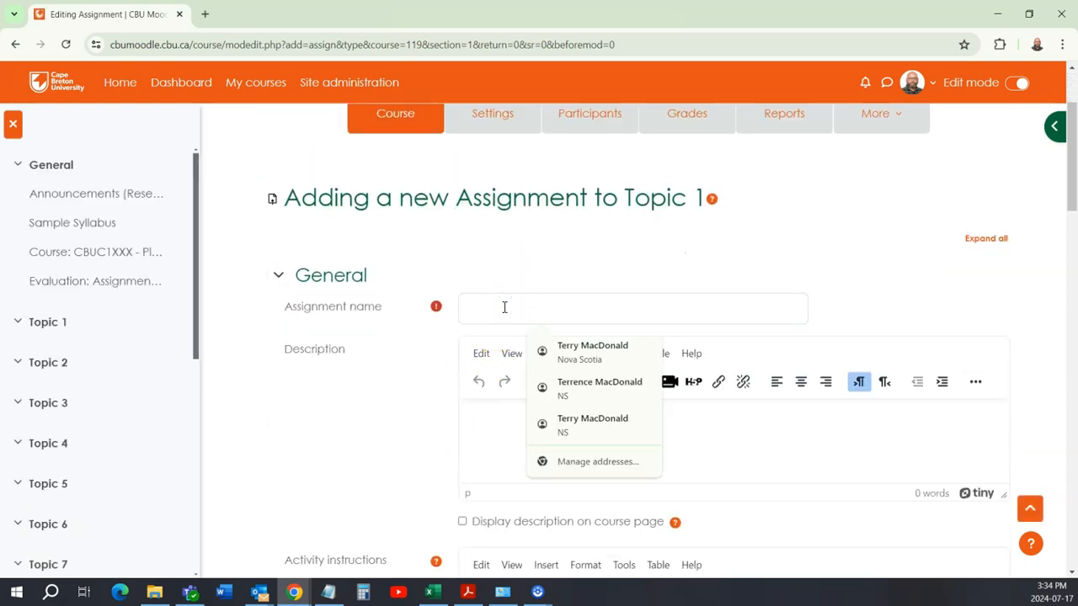
type("Assignment 1")
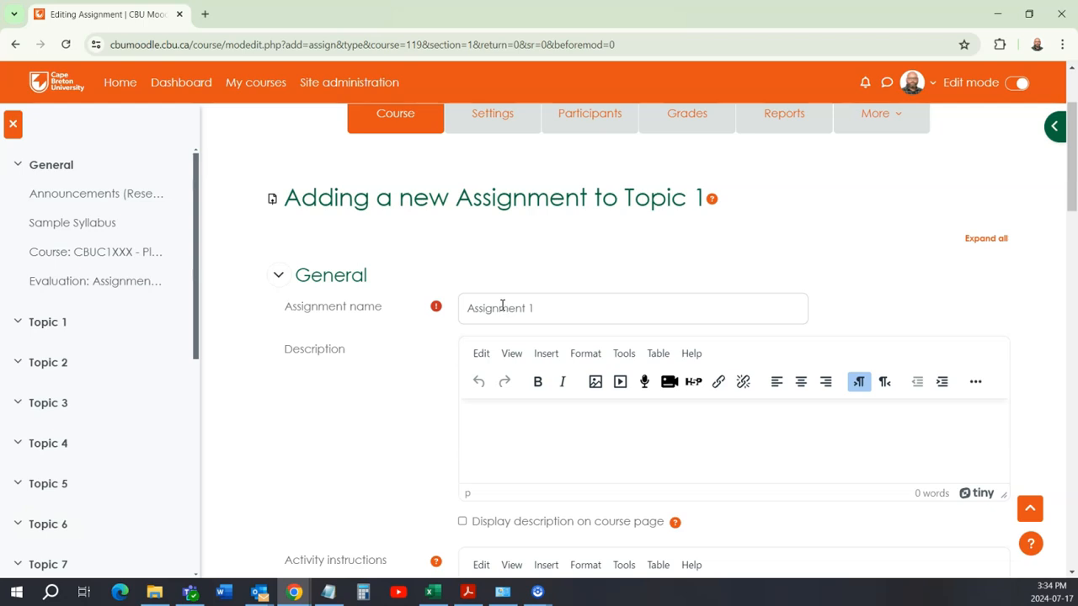
Step: Review the assignment's instructions, additional files, availability dates and submission type settings
scroll(421, 326, "down", 3)
scroll(400, 349, "down", 2)
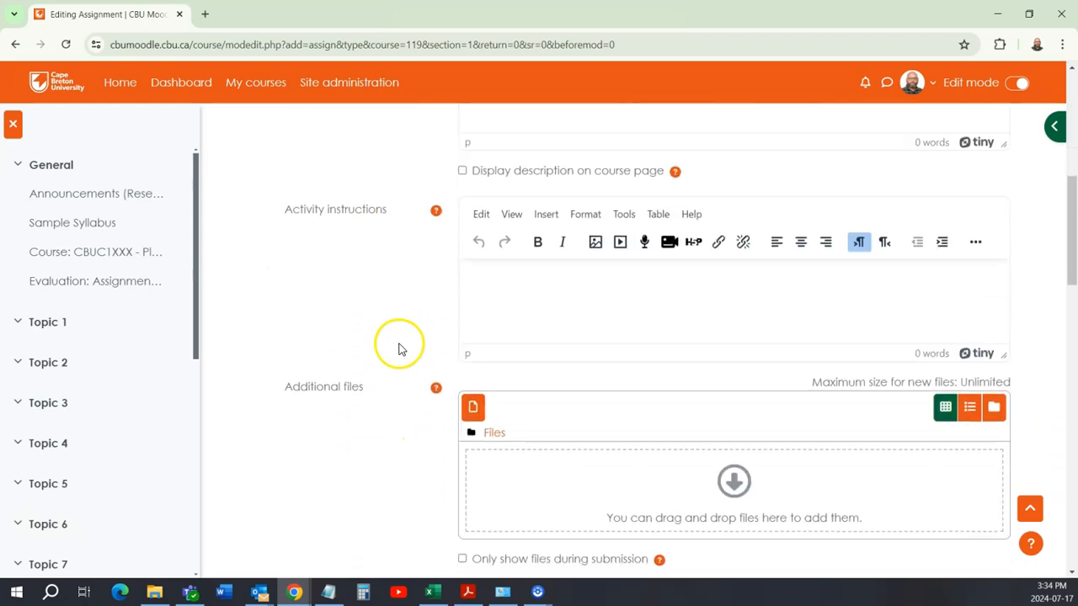
scroll(404, 341, "down", 5)
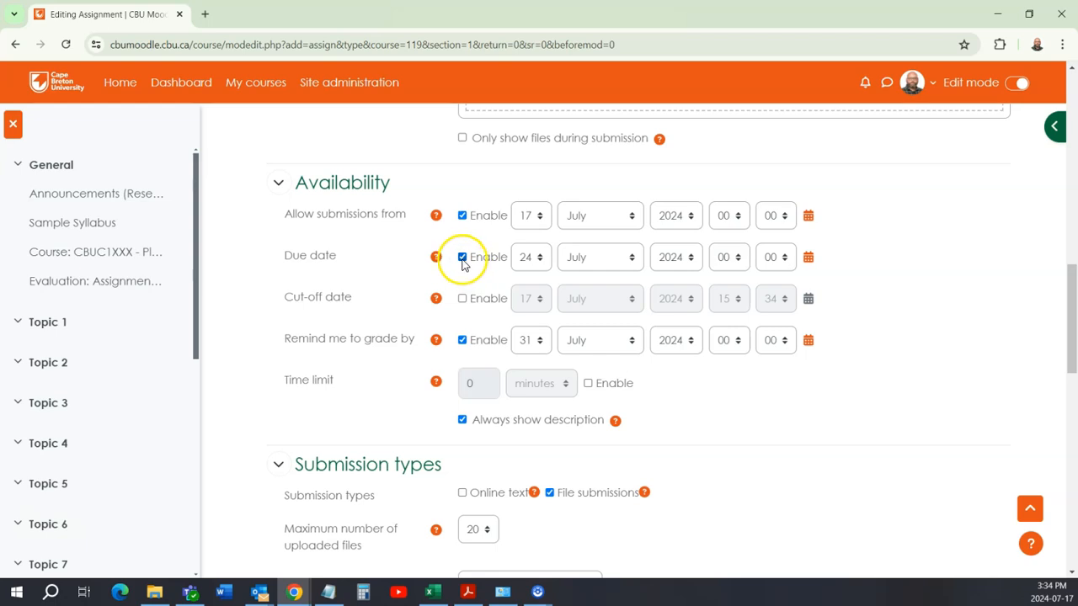
scroll(344, 313, "down", 1)
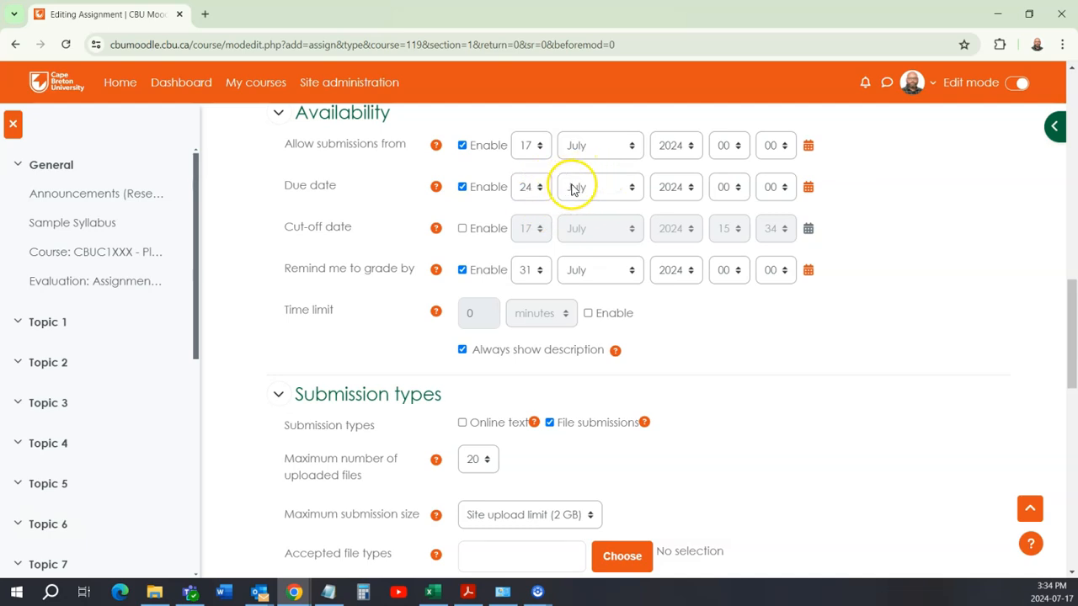
scroll(329, 251, "down", 3)
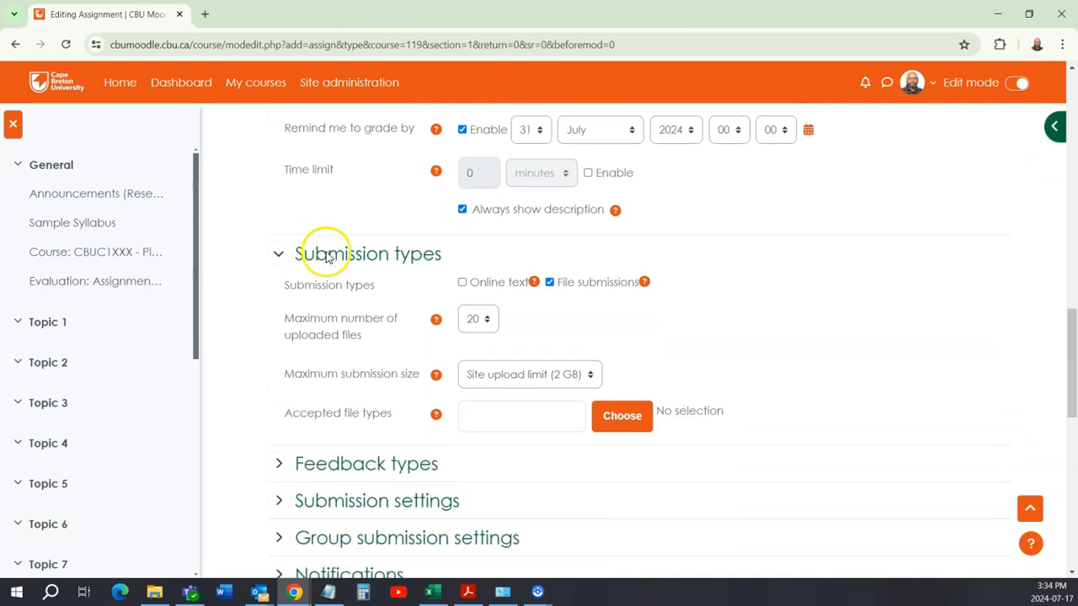
scroll(338, 217, "down", 2)
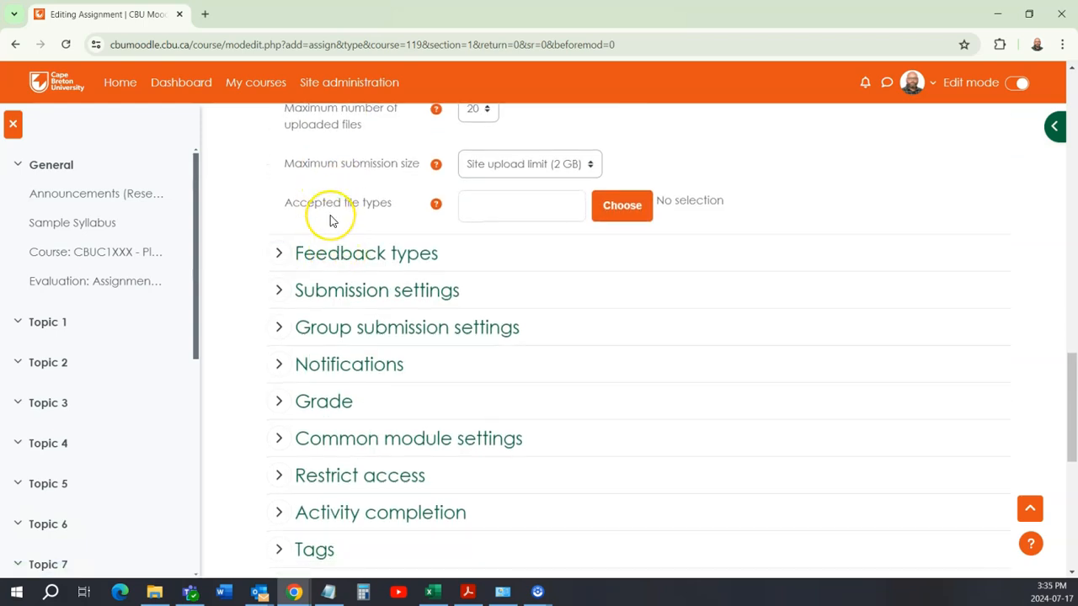
scroll(329, 221, "down", 1)
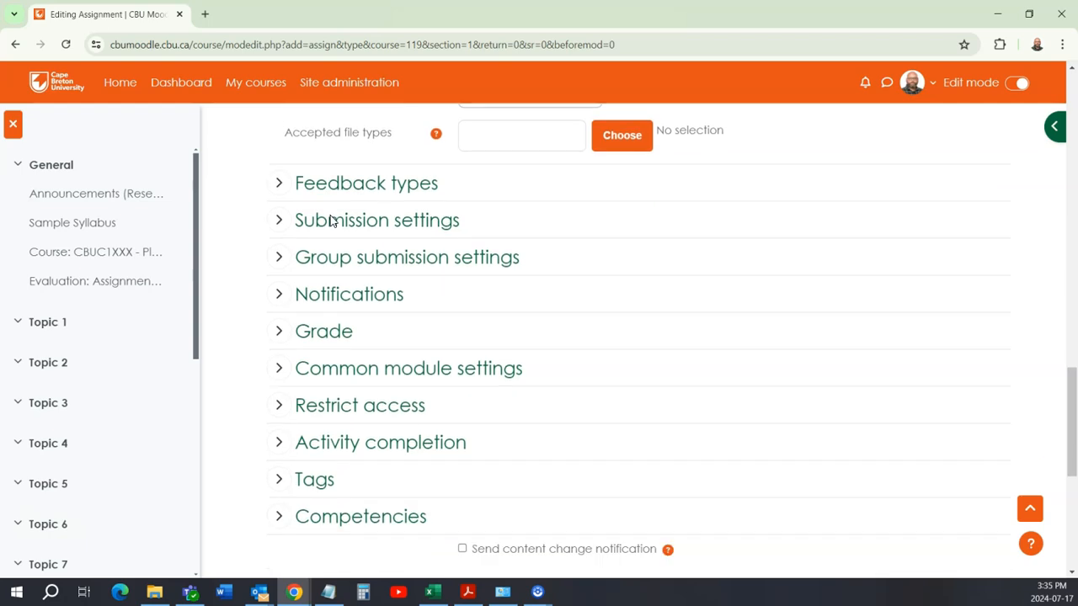
Step: Expand the assignment's Grade settings and set the maximum grade to 15 points
left_click(281, 331)
scroll(378, 345, "down", 2)
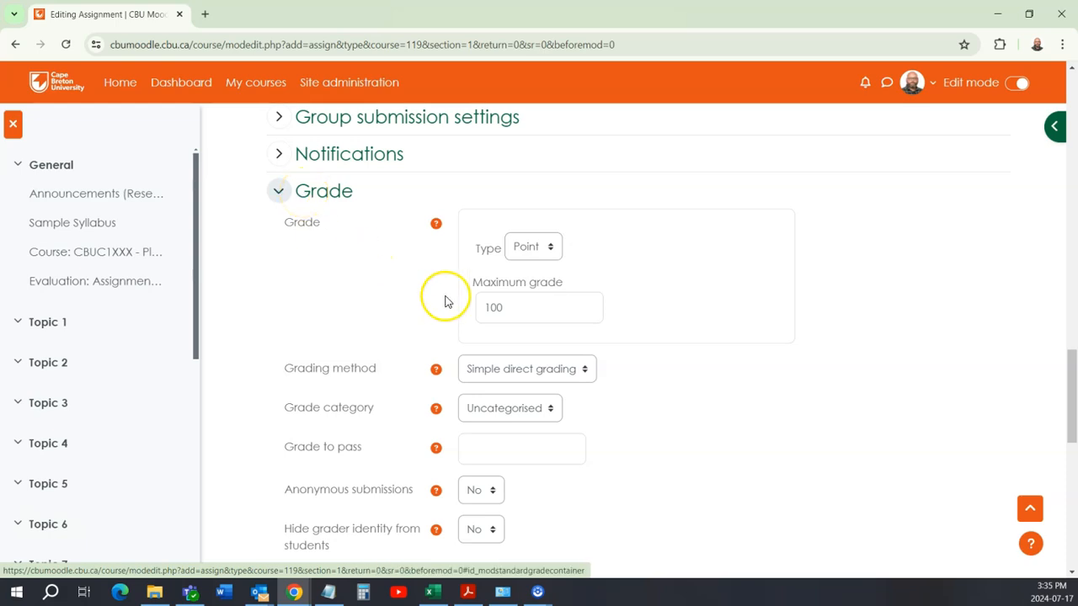
left_click(515, 309)
left_click(517, 308)
left_click(518, 320)
left_click(474, 310)
left_click(410, 296)
left_click(410, 300)
left_click_drag(512, 309, 481, 307)
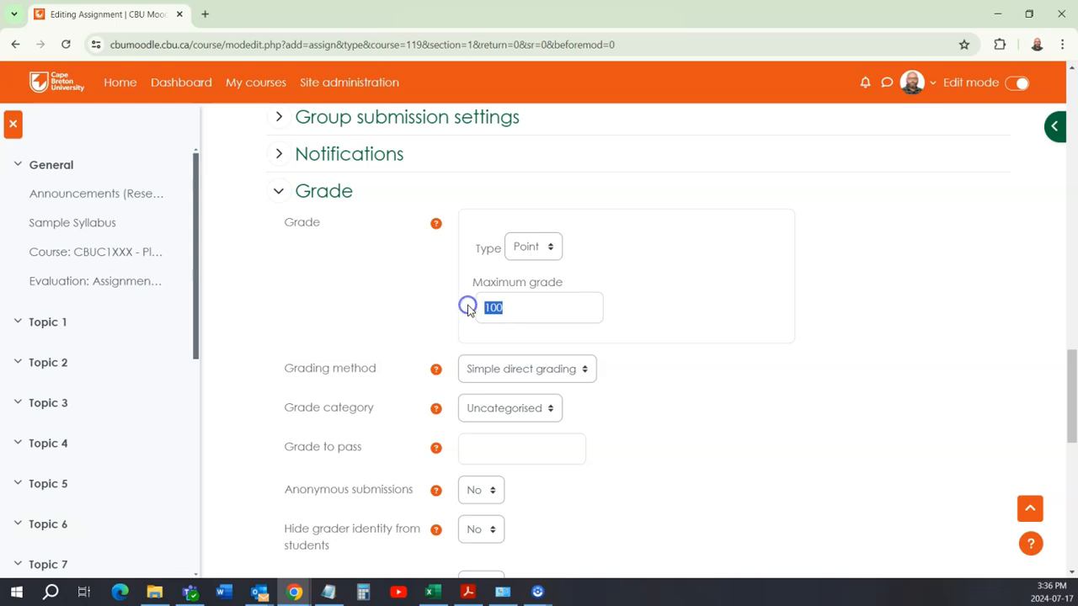
type("15")
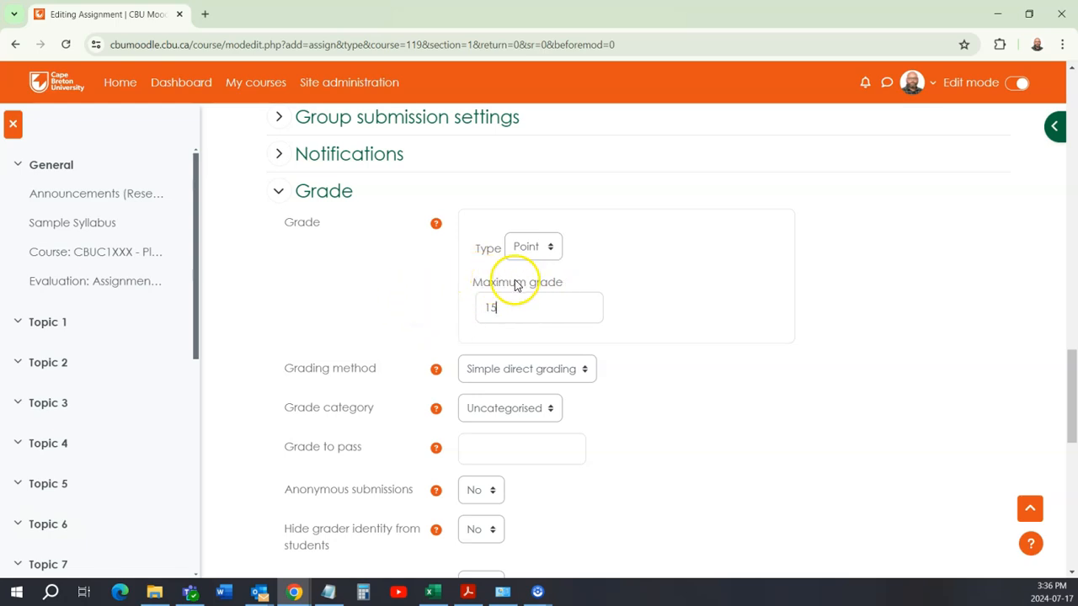
left_click(425, 297)
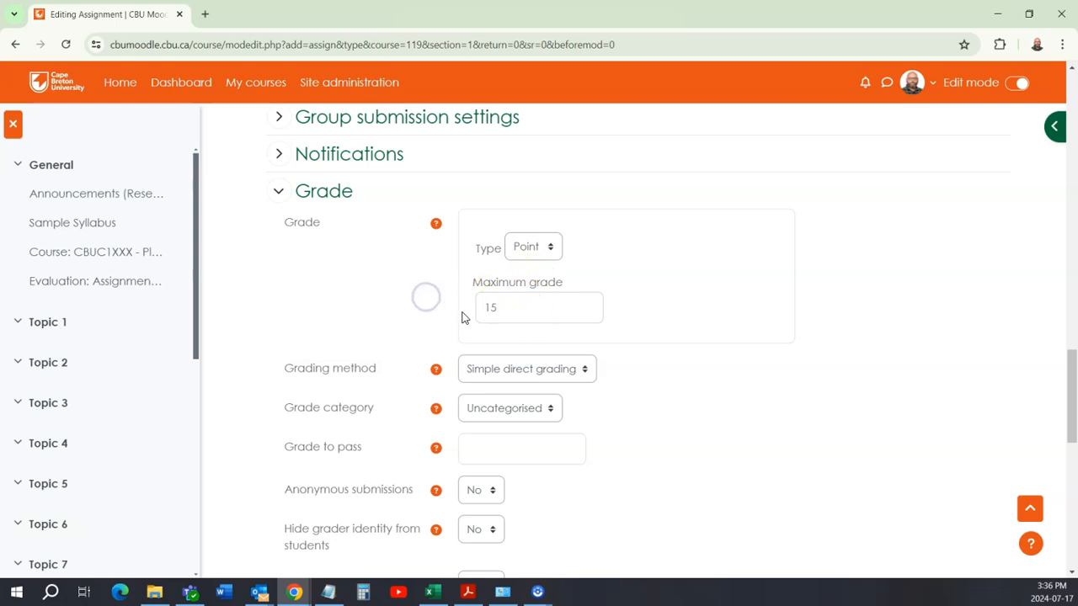
Step: Save the new assignment and return to the course page
scroll(457, 305, "down", 1)
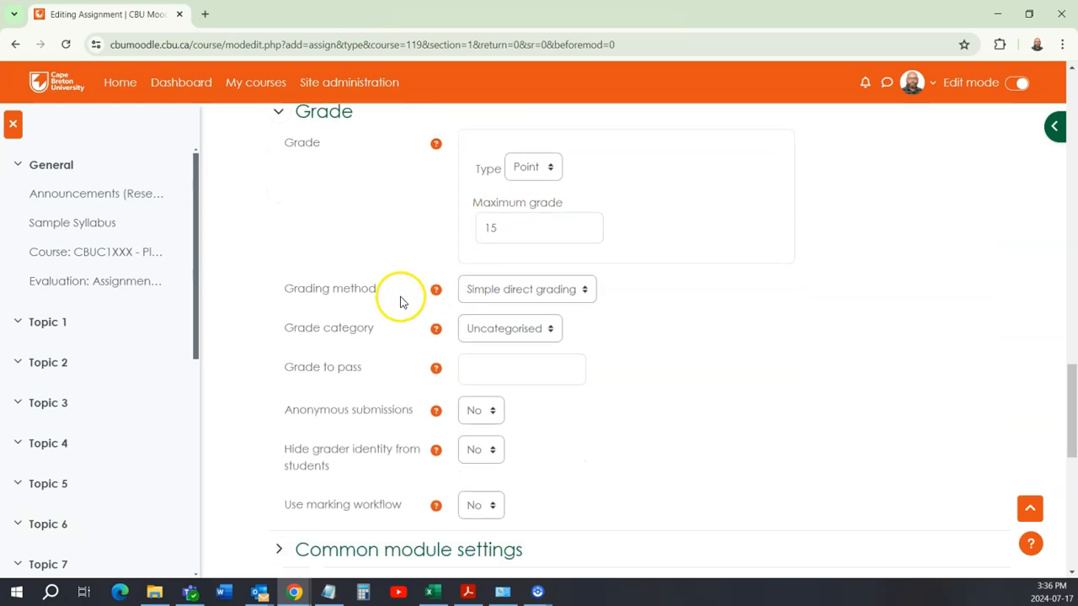
scroll(400, 301, "down", 8)
left_click(574, 174)
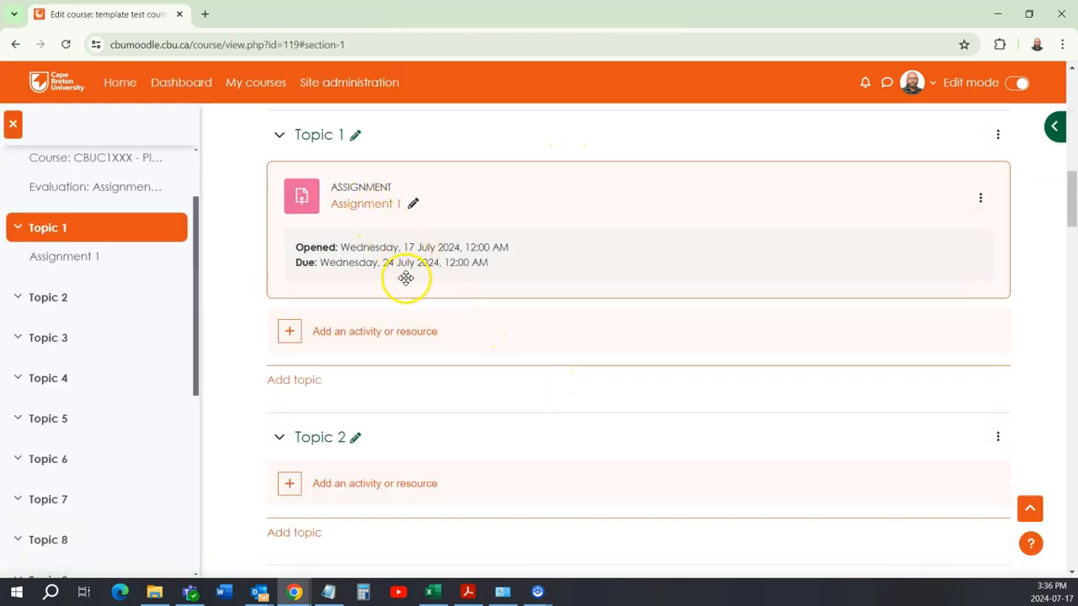
Step: Check the evaluation breakdown again and duplicate Assignment 1 within Topic 1
scroll(410, 277, "up", 5)
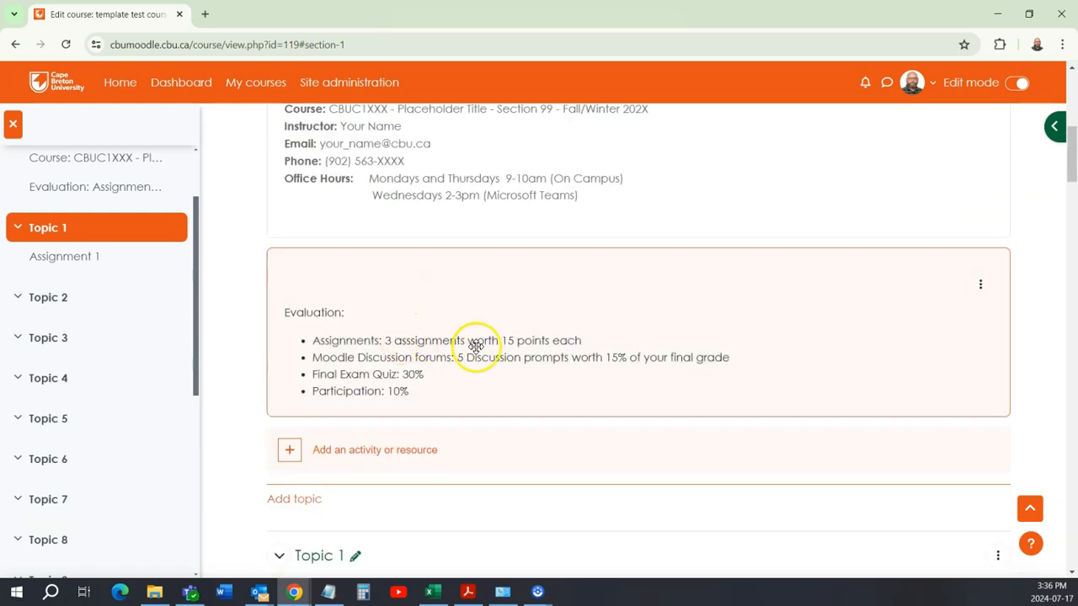
scroll(474, 351, "down", 1)
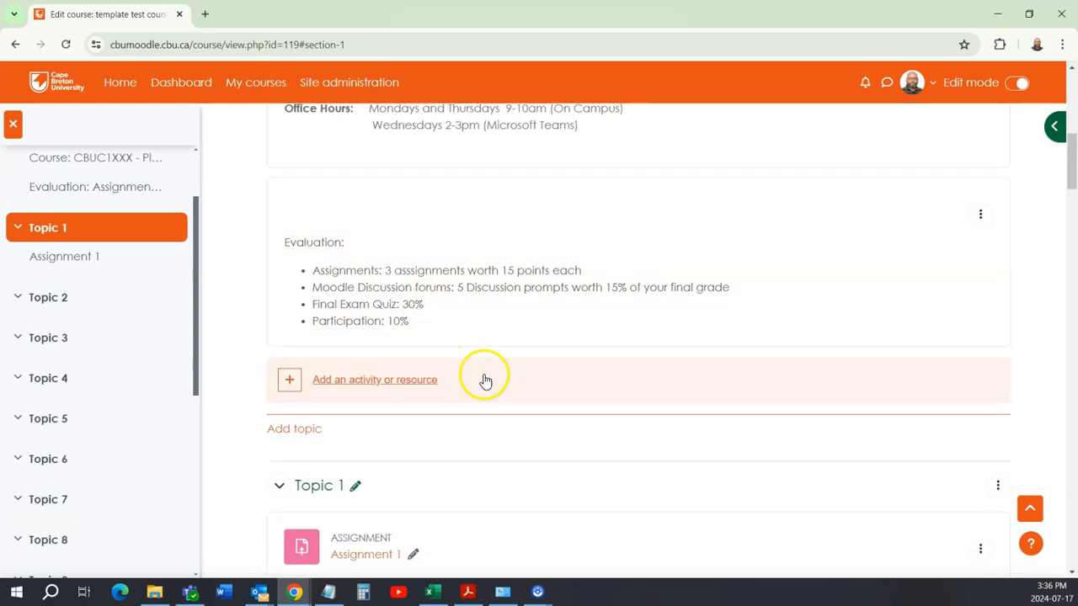
scroll(489, 382, "down", 3)
left_click(980, 340)
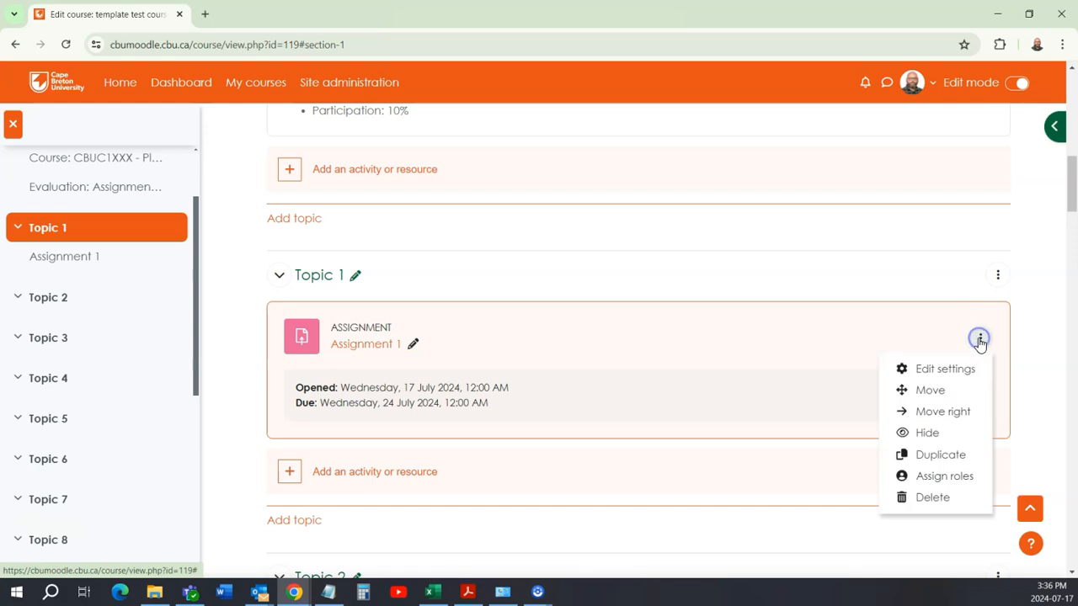
left_click(958, 455)
Step: Rename the copy of Assignment 1 in Topic 1 as Assignment 2
scroll(569, 390, "down", 2)
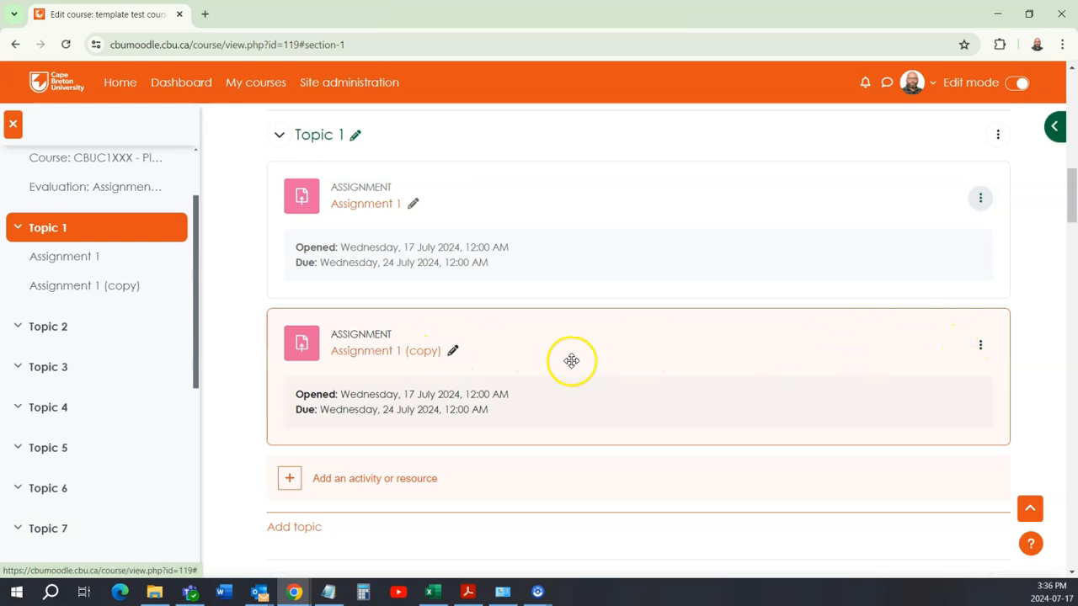
left_click(453, 351)
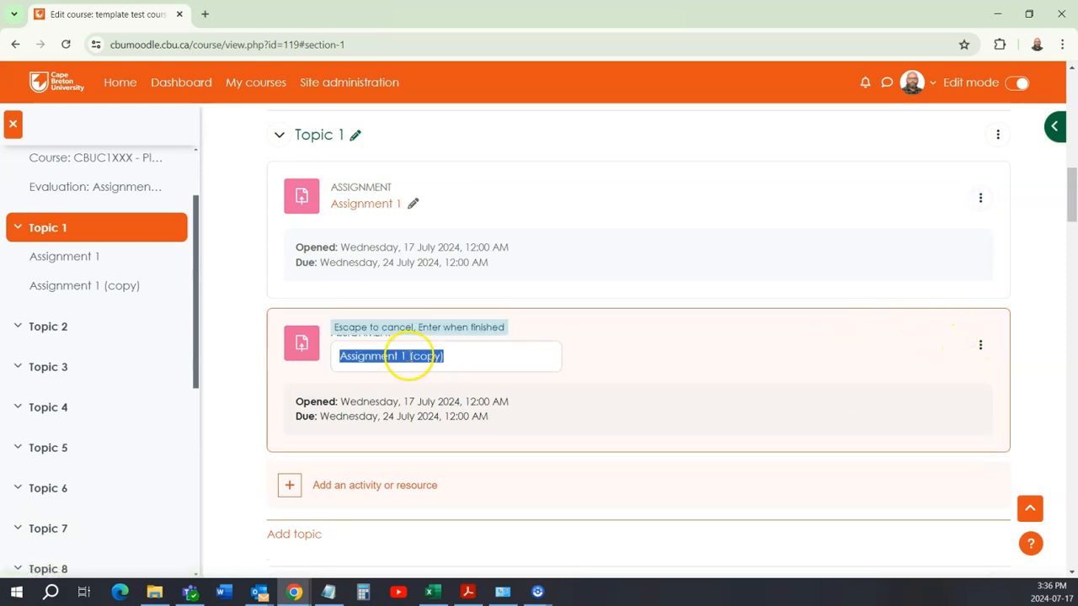
left_click(404, 355)
left_click_drag(400, 355, 455, 360)
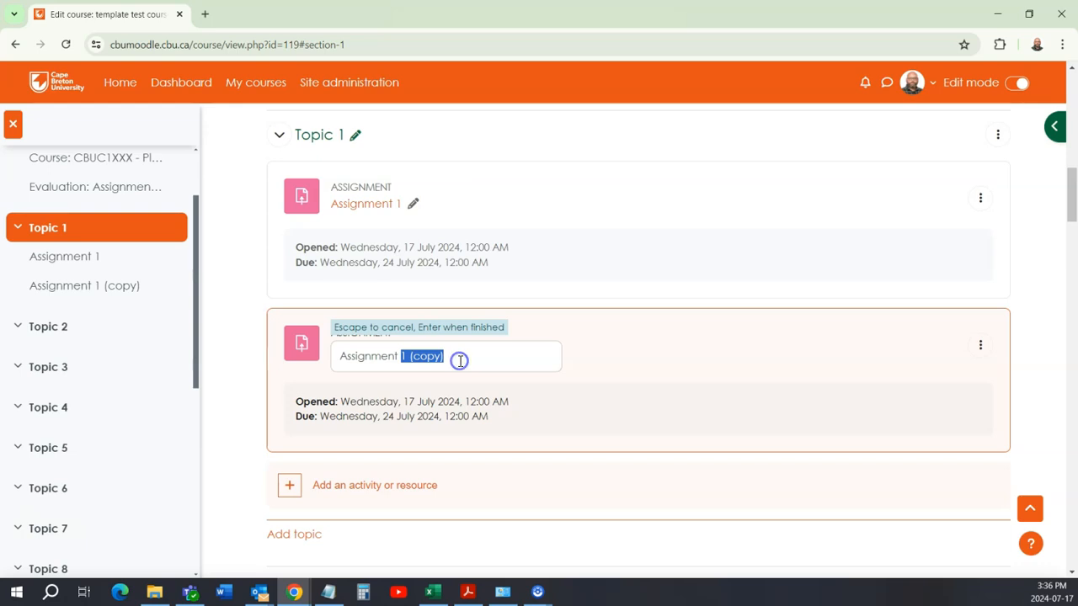
key("Return")
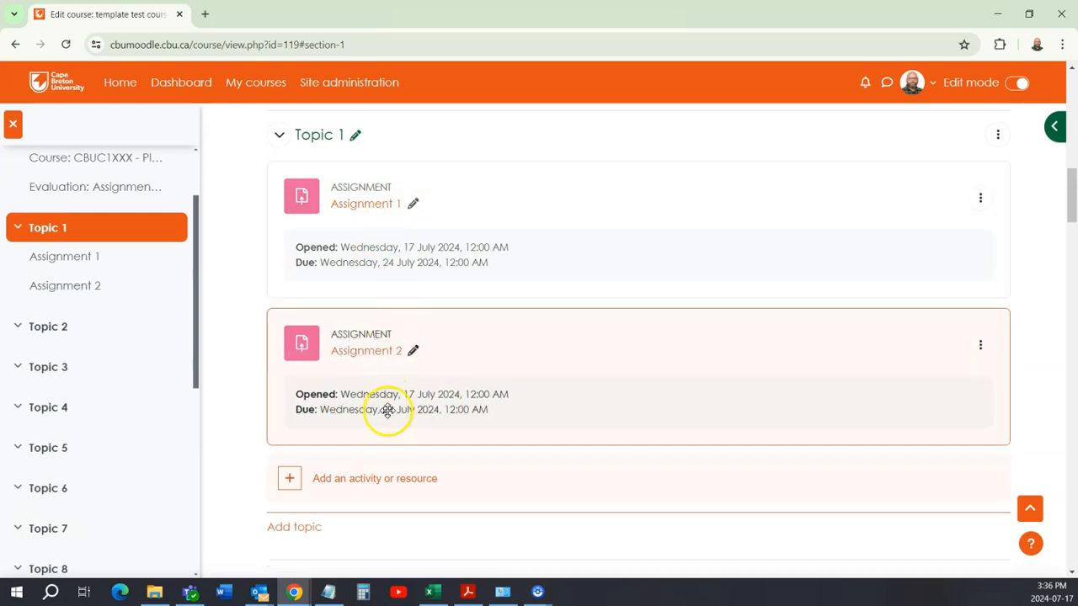
Step: Duplicate Assignment 2 within Topic 1
scroll(423, 409, "down", 1)
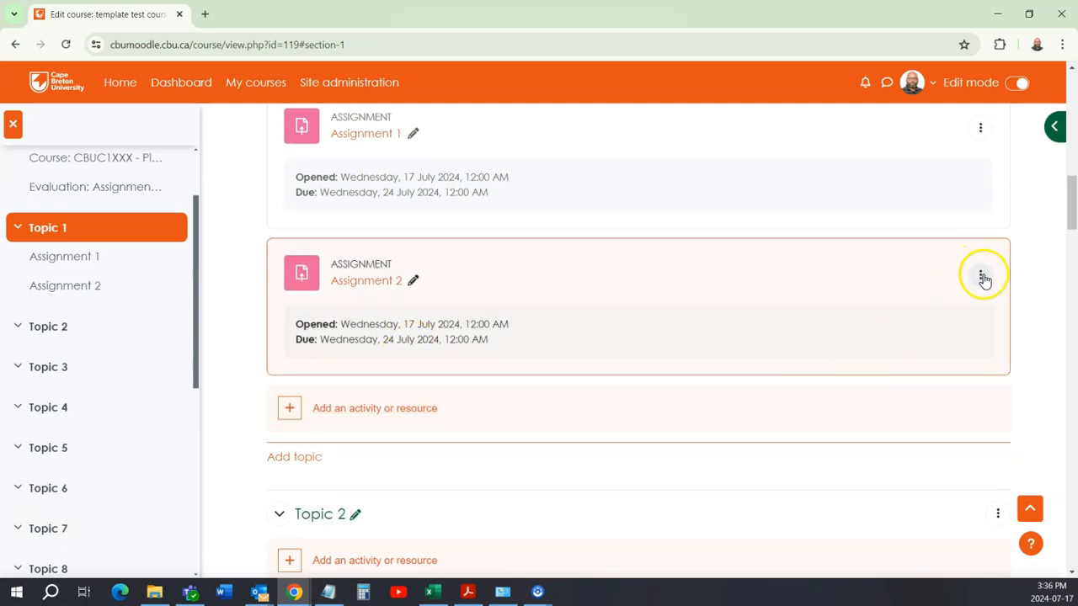
left_click(980, 276)
left_click(947, 305)
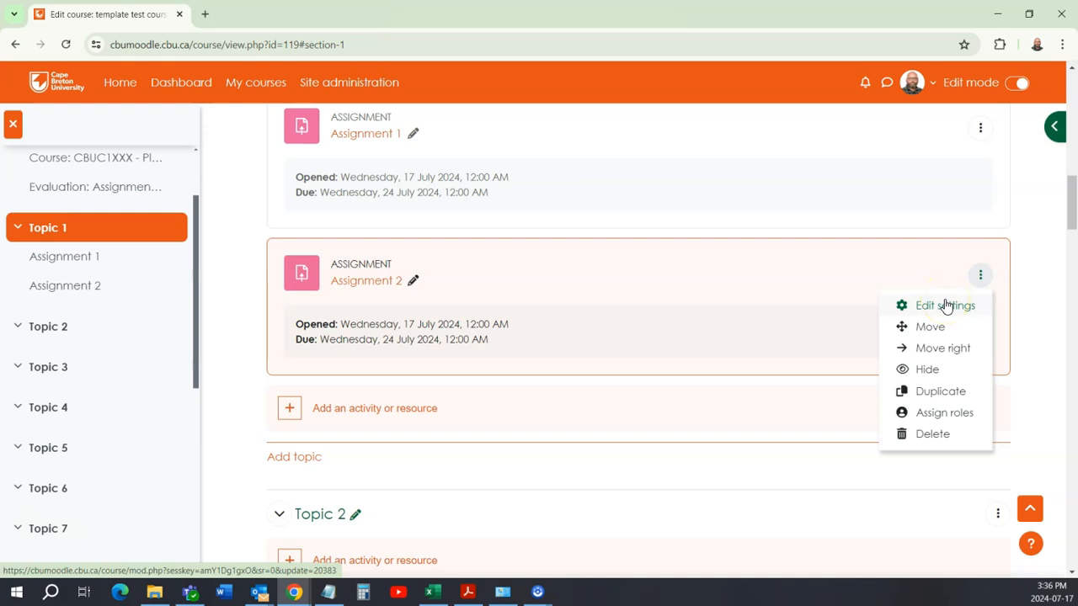
left_click(947, 391)
Step: Rename the copy of Assignment 2 as Assignment 3
scroll(481, 309, "down", 2)
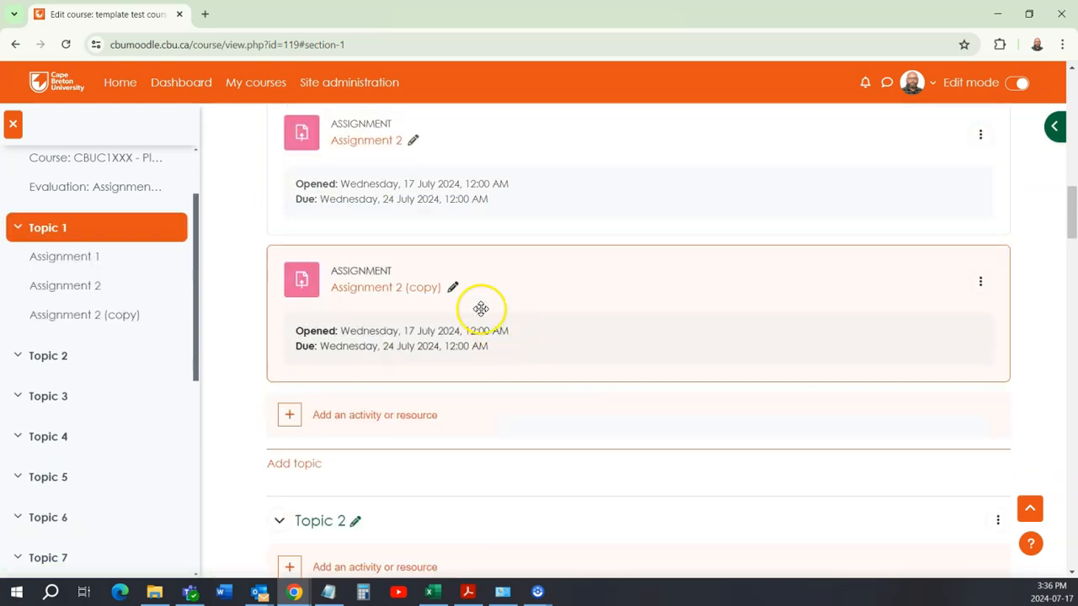
left_click(452, 287)
left_click(431, 294)
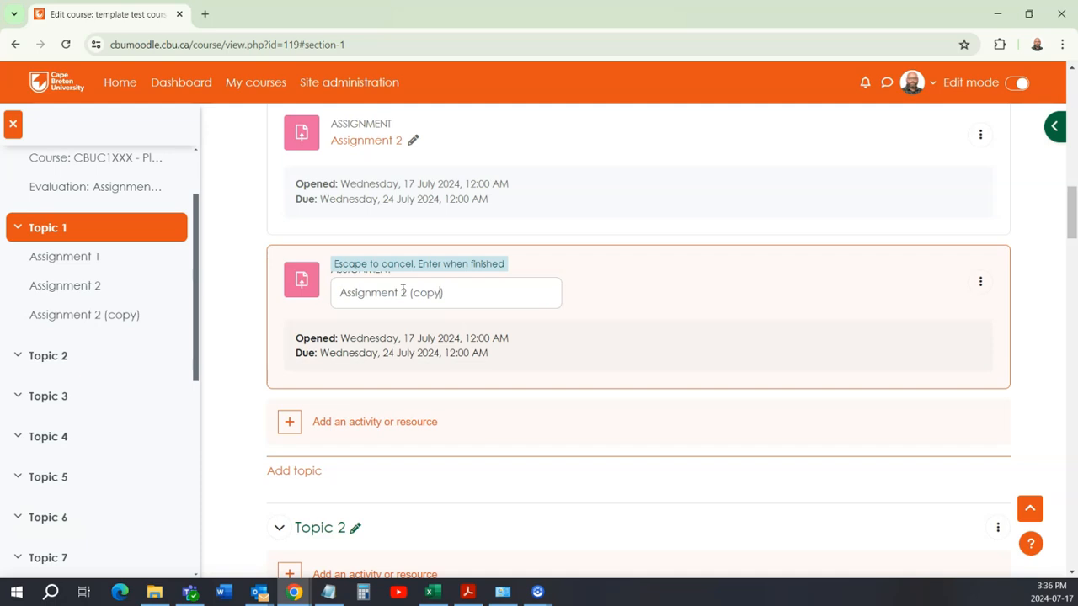
left_click_drag(402, 290, 449, 292)
type("3")
key("Return")
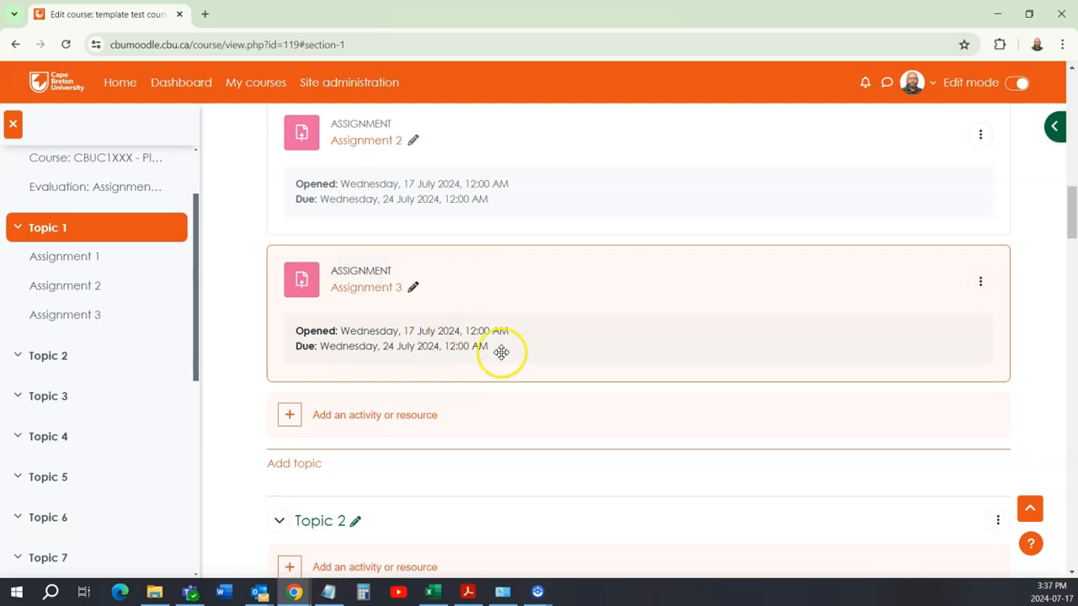
Step: Check the Topic 1 assignments against the evaluation breakdown and examine their columns in the course's Grader report
scroll(484, 345, "up", 2)
scroll(486, 347, "up", 2)
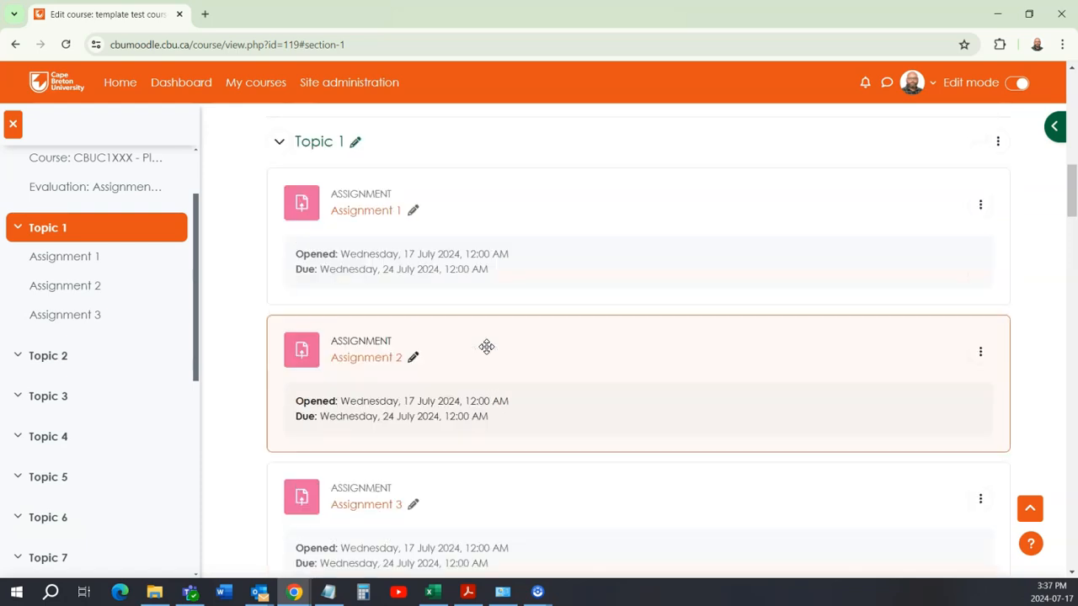
scroll(392, 388, "down", 2)
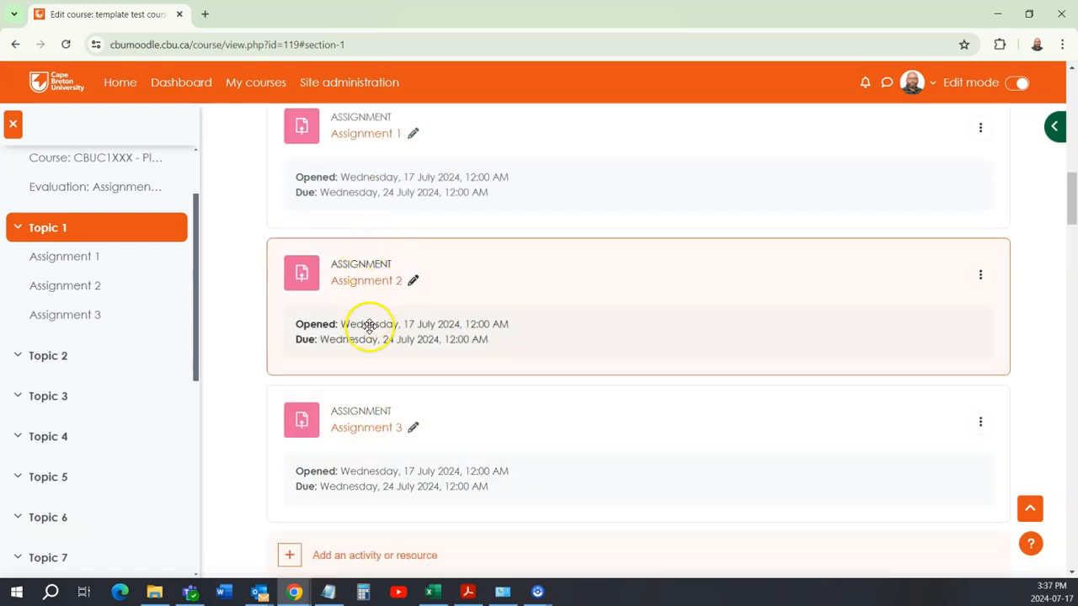
scroll(457, 457, "down", 2)
scroll(484, 455, "up", 10)
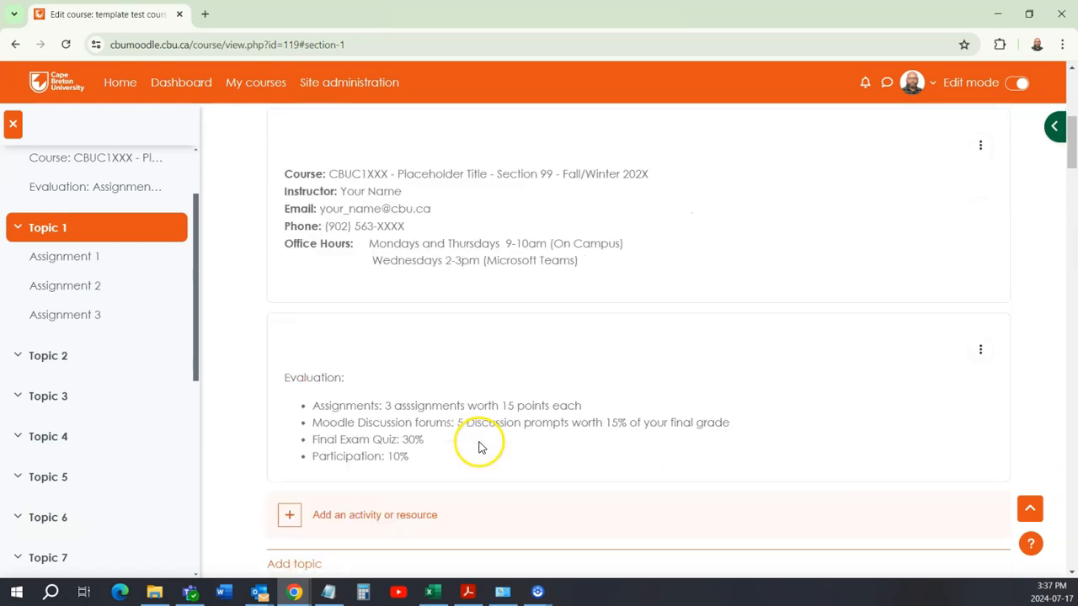
left_click(679, 261)
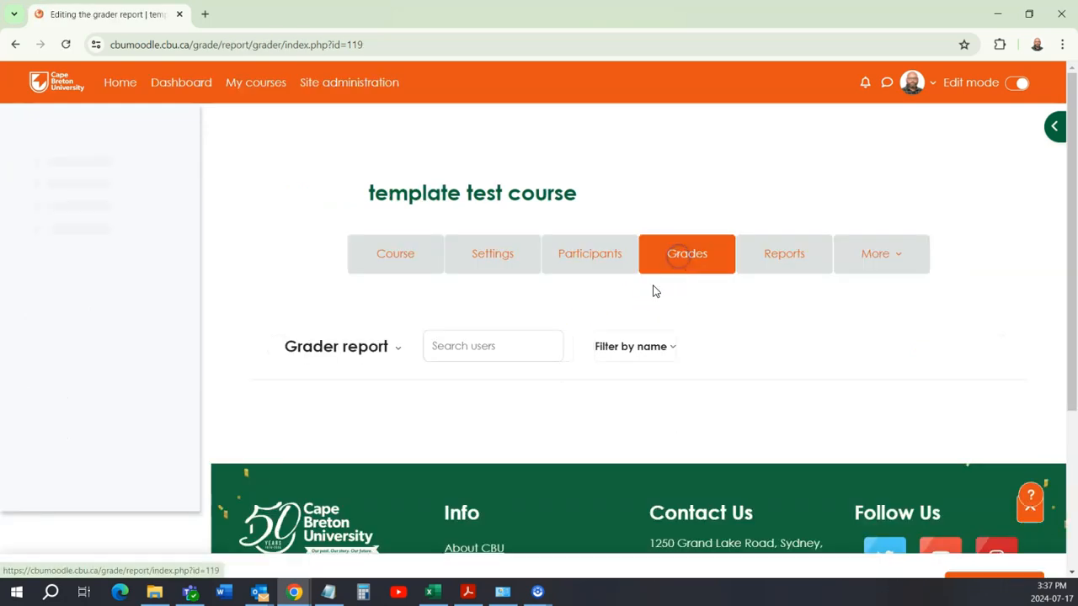
scroll(557, 364, "down", 2)
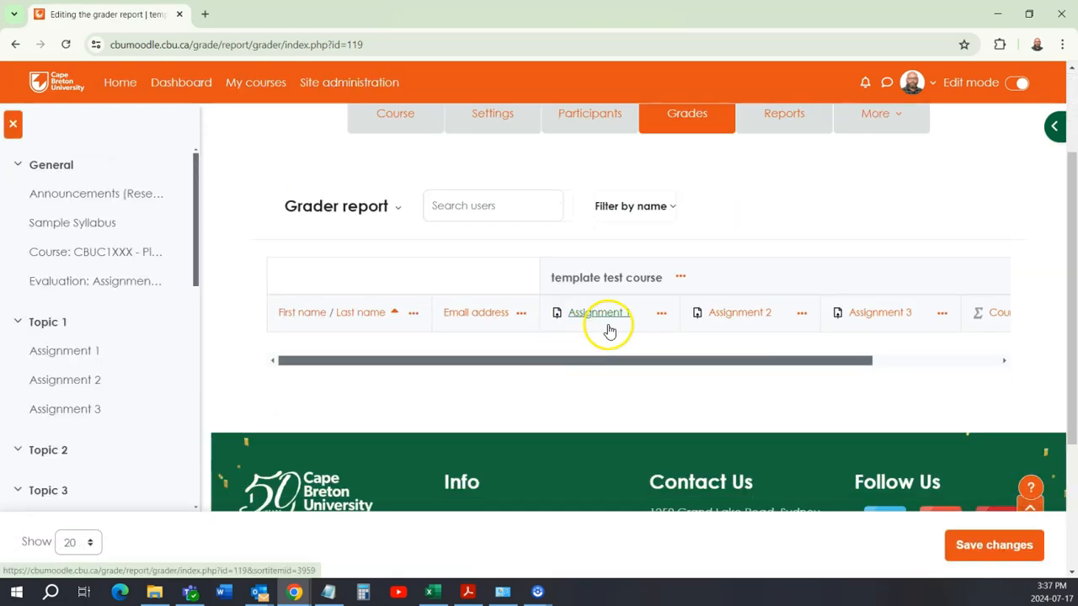
scroll(602, 350, "down", 2)
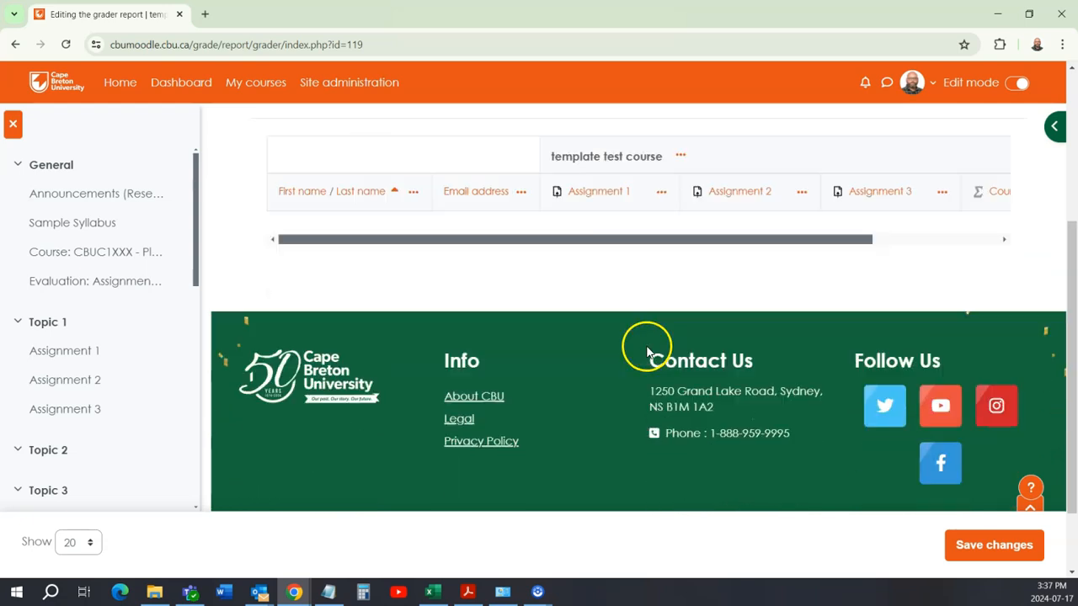
scroll(631, 312, "up", 2)
left_click_drag(621, 361, 828, 350)
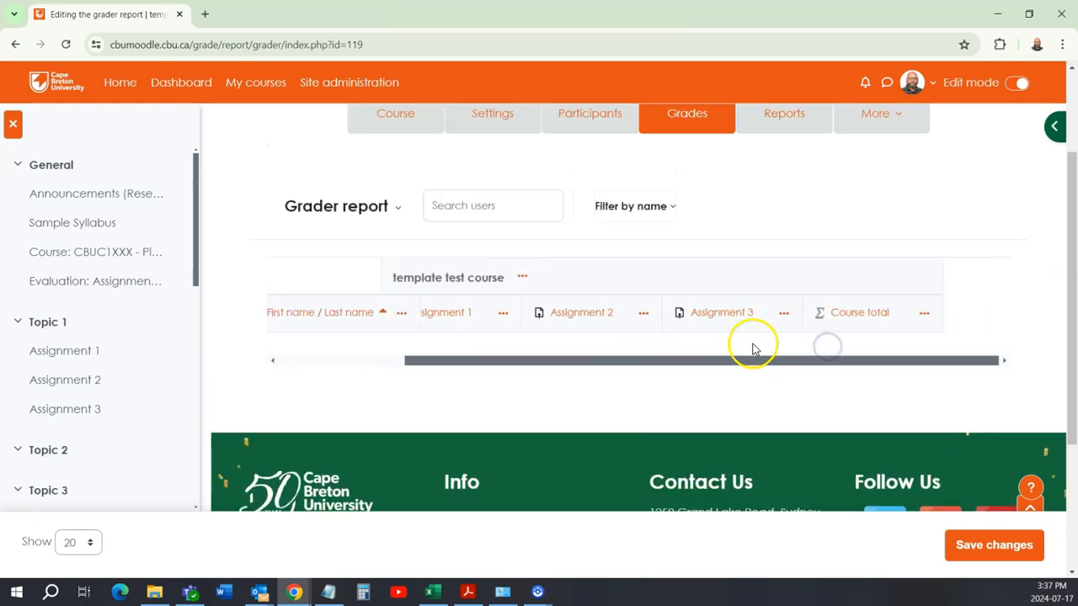
left_click_drag(726, 361, 581, 363)
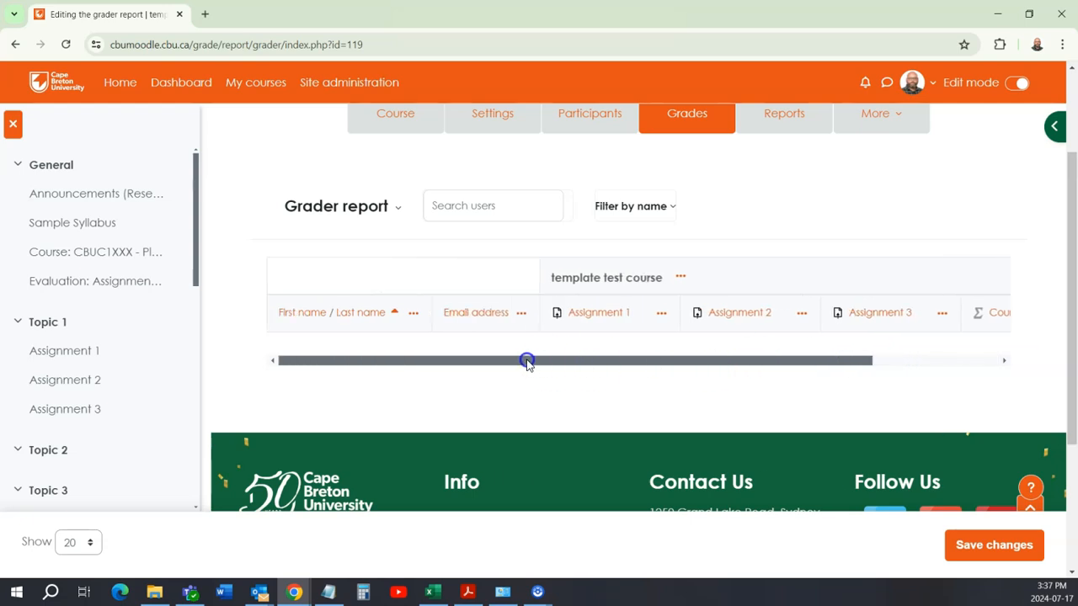
scroll(511, 317, "up", 2)
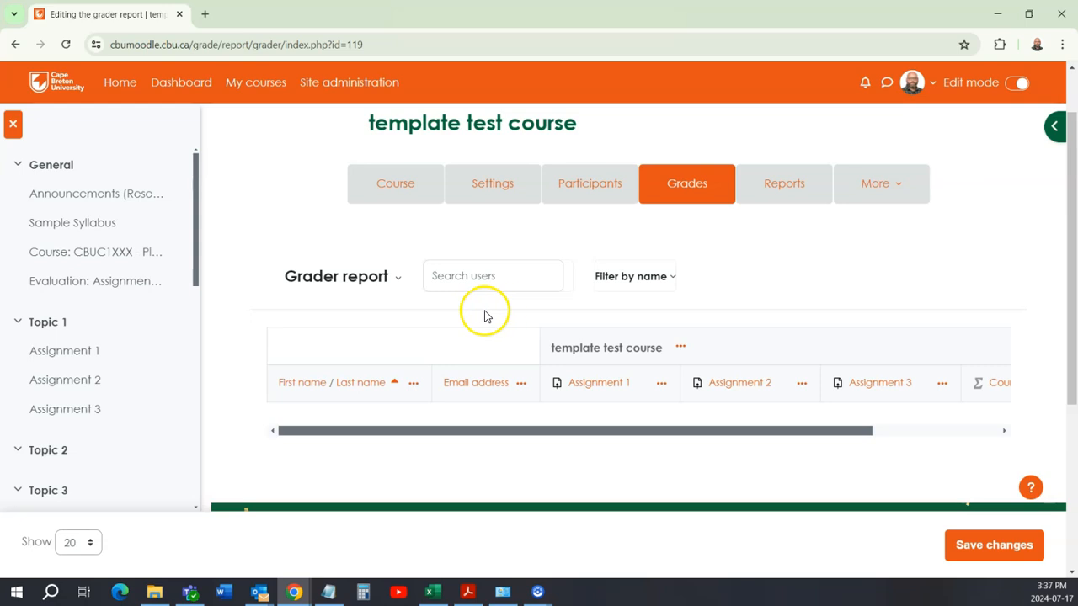
Step: Open Gradebook setup and examine the weights, maximum grades and course total for the three assignments
left_click(398, 279)
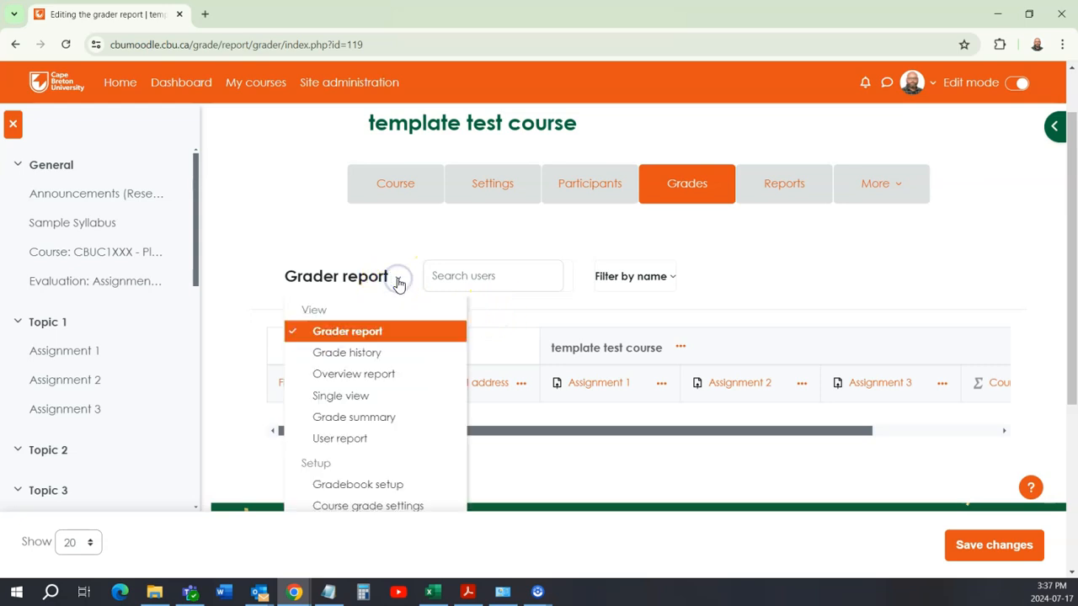
scroll(373, 413, "down", 2)
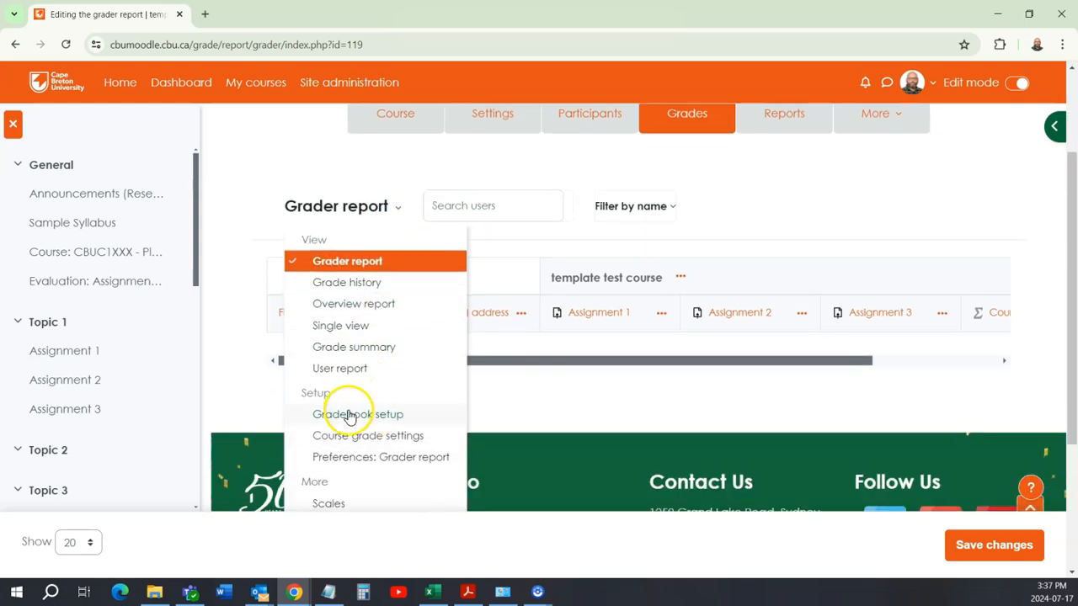
left_click(349, 413)
scroll(567, 390, "down", 5)
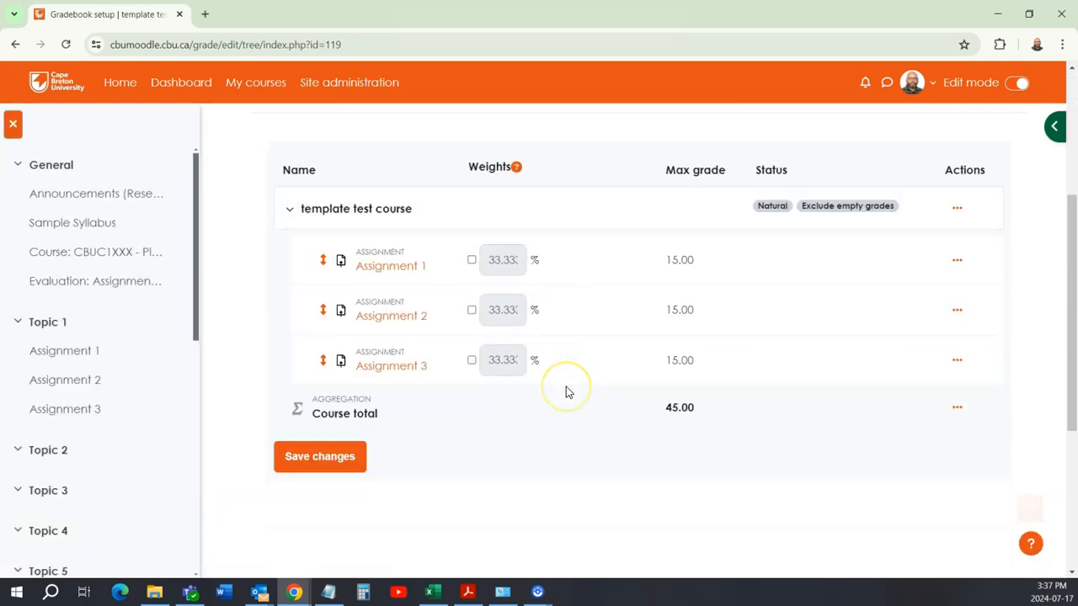
scroll(437, 236, "up", 4)
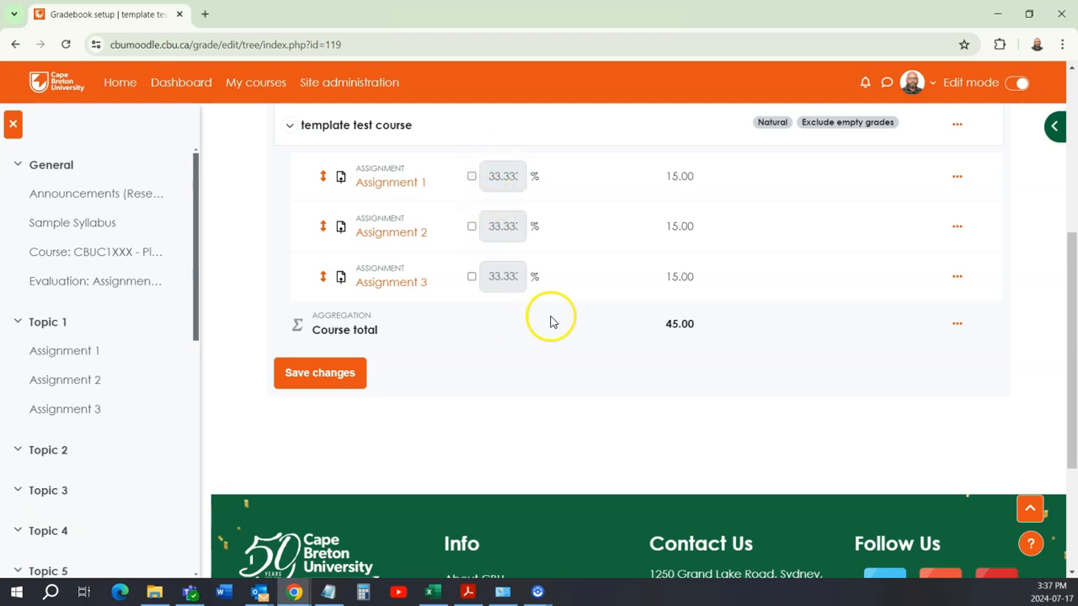
scroll(487, 330, "up", 2)
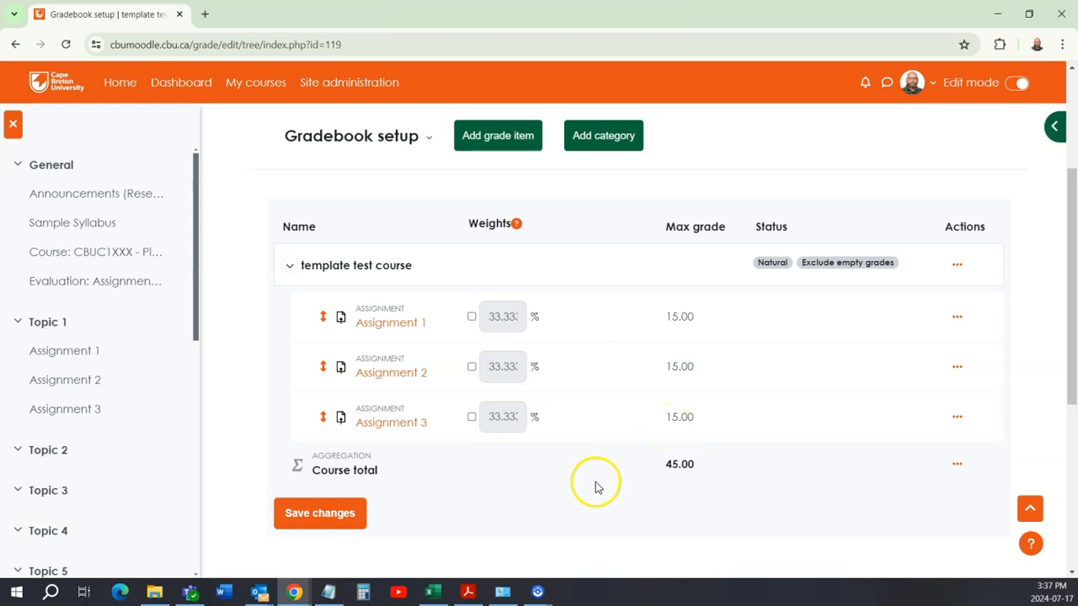
scroll(658, 444, "up", 1)
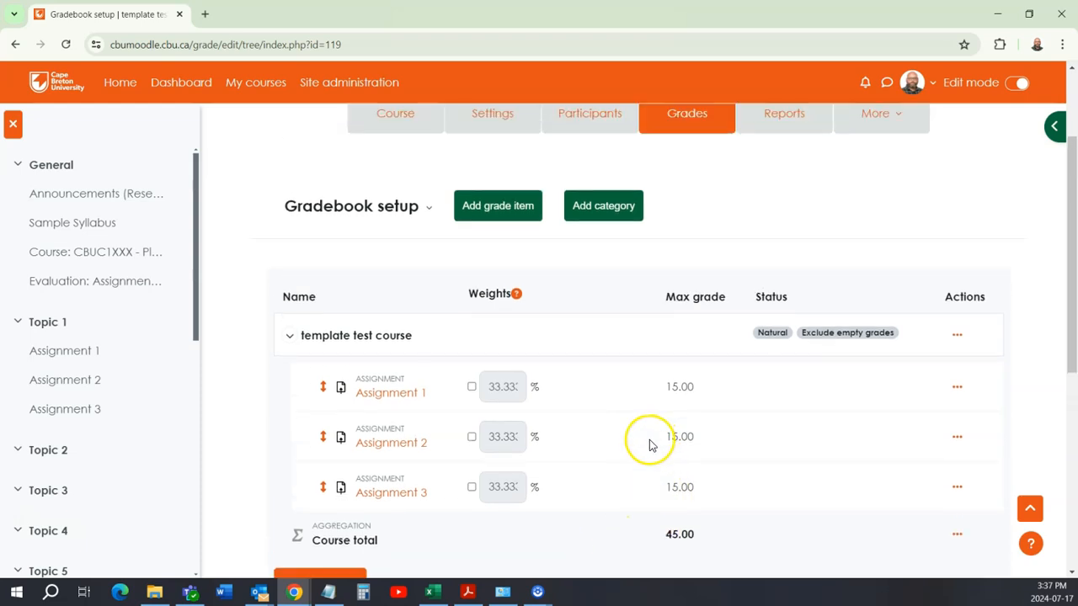
scroll(649, 444, "up", 2)
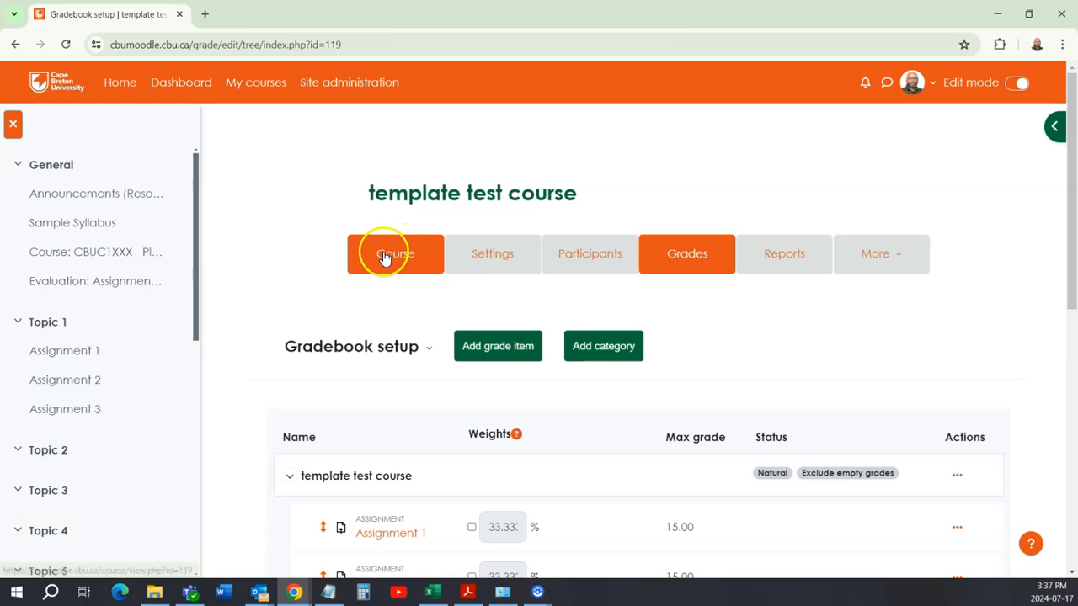
Step: Return to the course page and check the discussion forum requirements in the evaluation breakdown
left_click(385, 255)
scroll(496, 443, "down", 6)
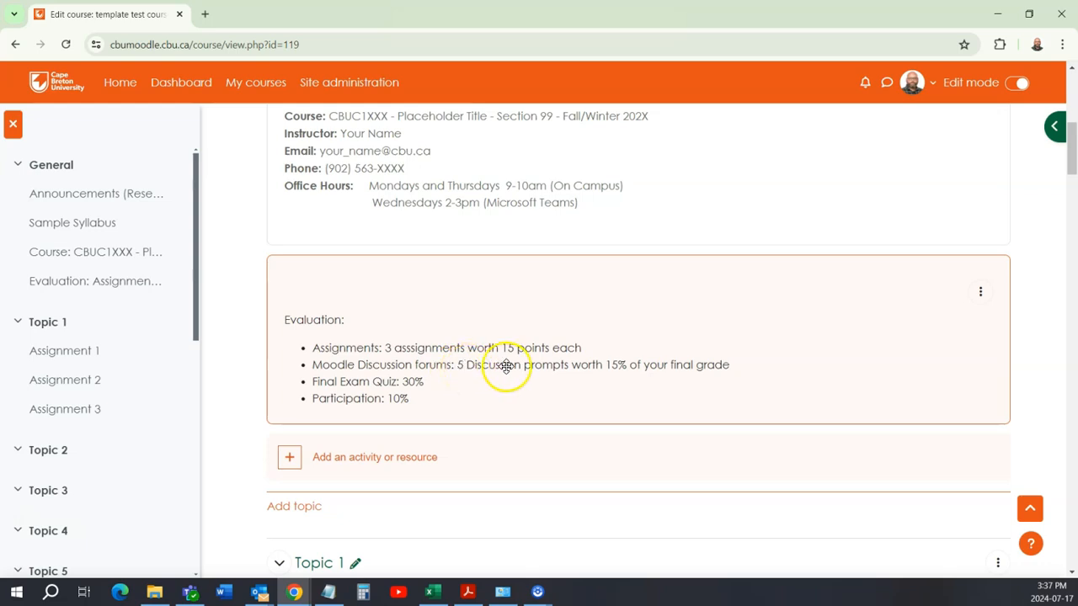
scroll(549, 379, "down", 1)
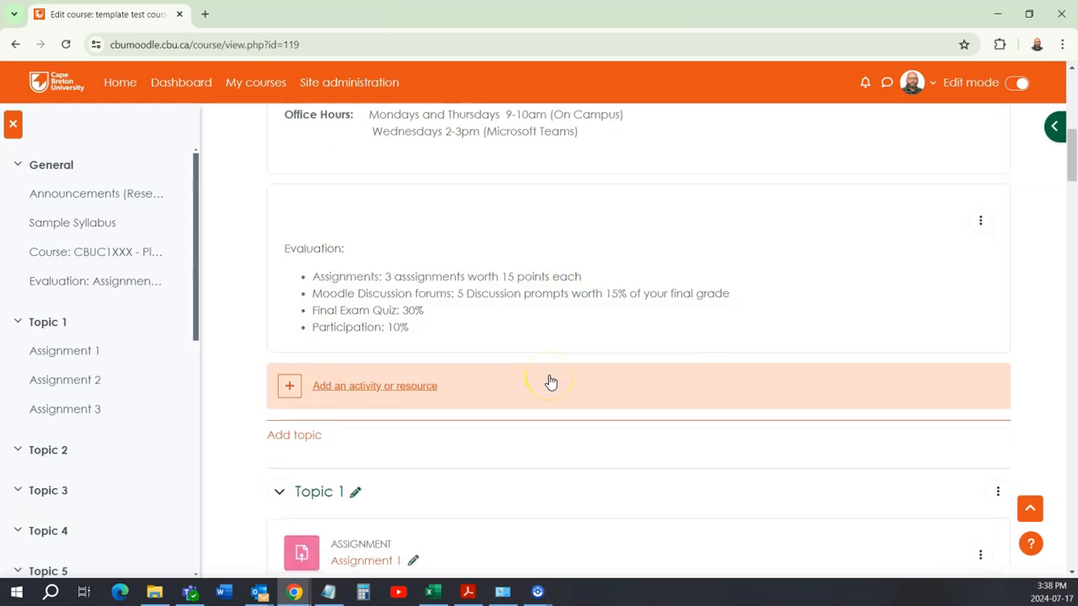
scroll(549, 381, "down", 6)
scroll(549, 379, "down", 3)
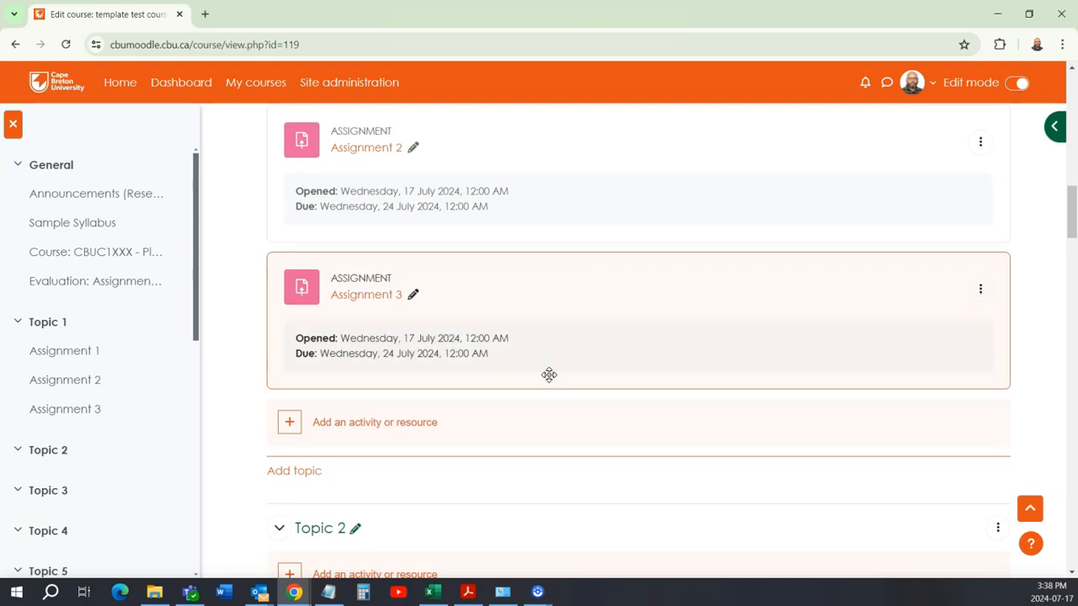
Step: Add a Forum activity to Topic 2 and name it Discussion 1
scroll(378, 373, "down", 1)
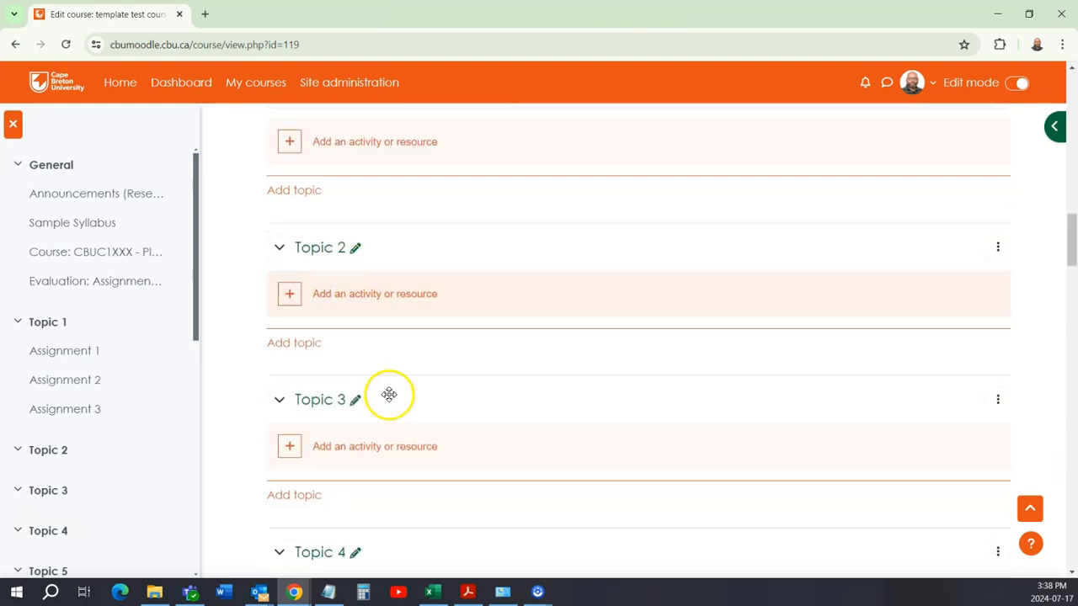
left_click(392, 298)
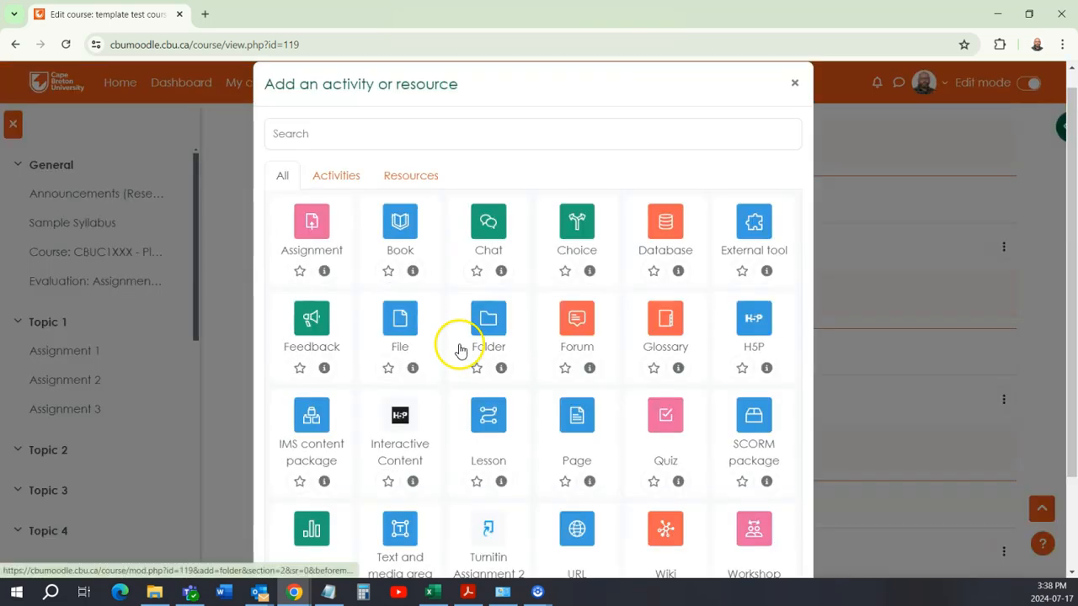
scroll(714, 394, "down", 2)
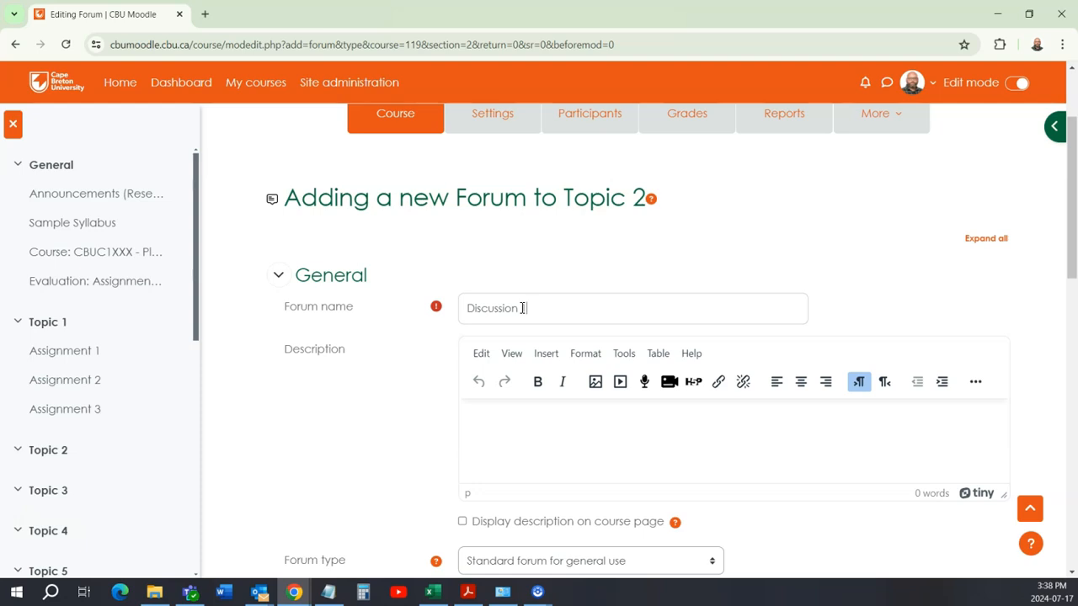
type("1")
Step: Examine the Discussion 1 forum's description, forum type and availability date settings, and look over the remaining settings sections
scroll(413, 390, "down", 2)
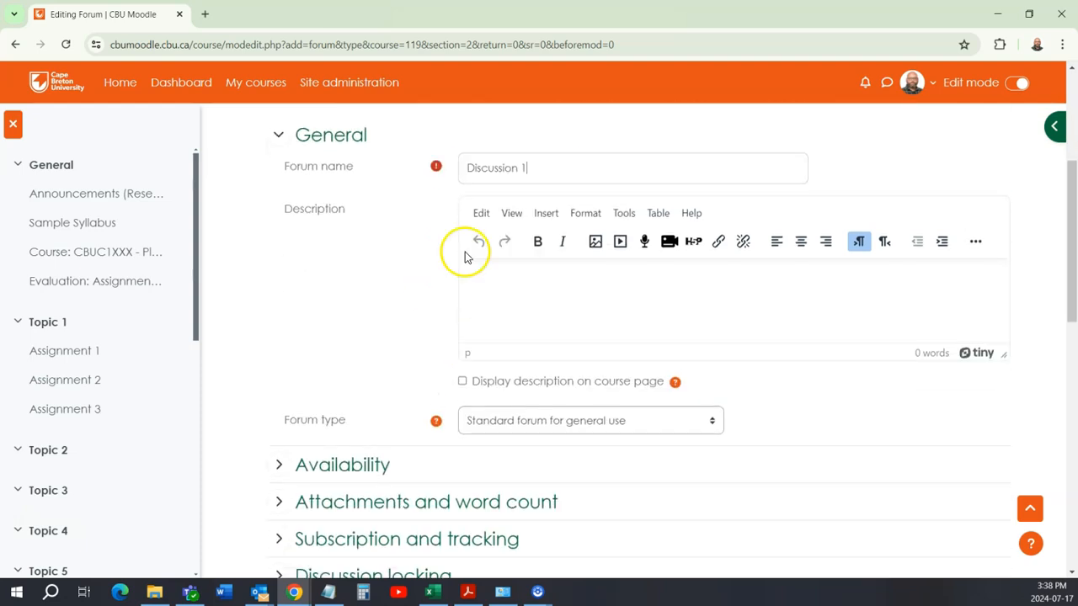
left_click(496, 307)
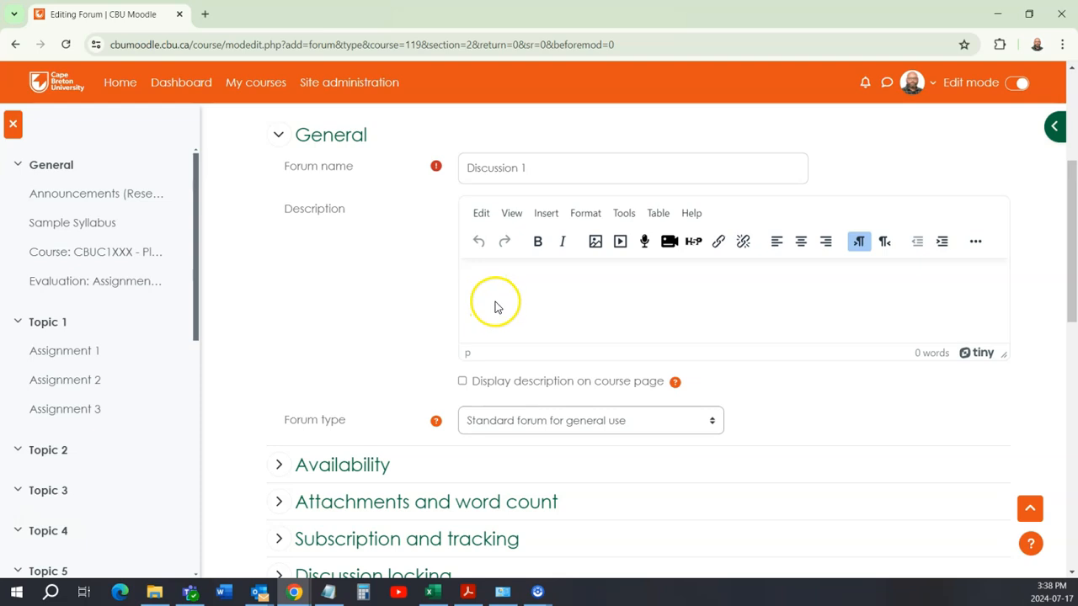
scroll(495, 307, "down", 2)
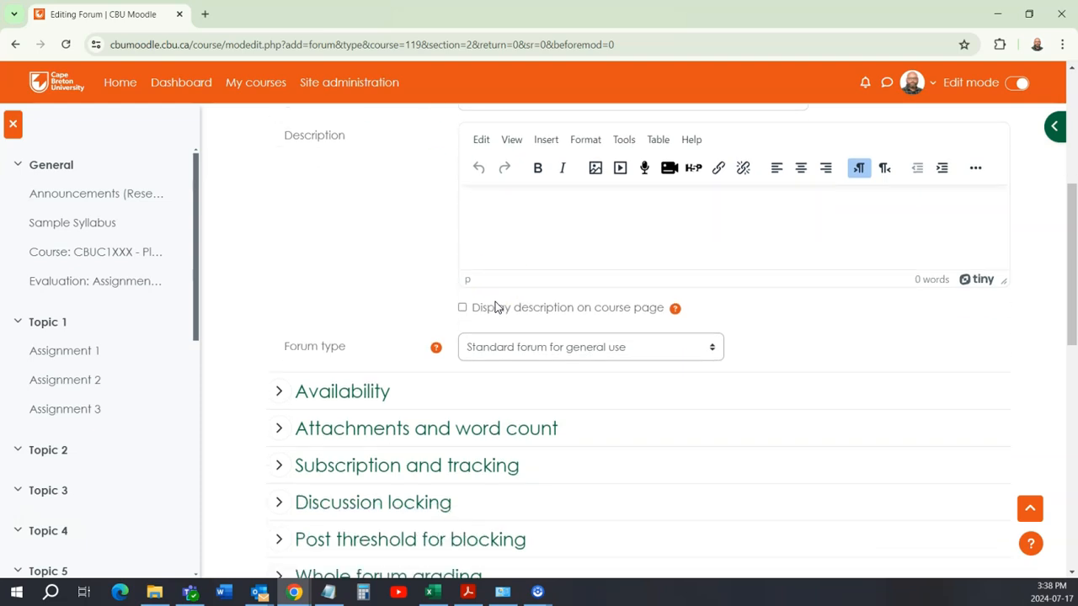
scroll(364, 261, "down", 1)
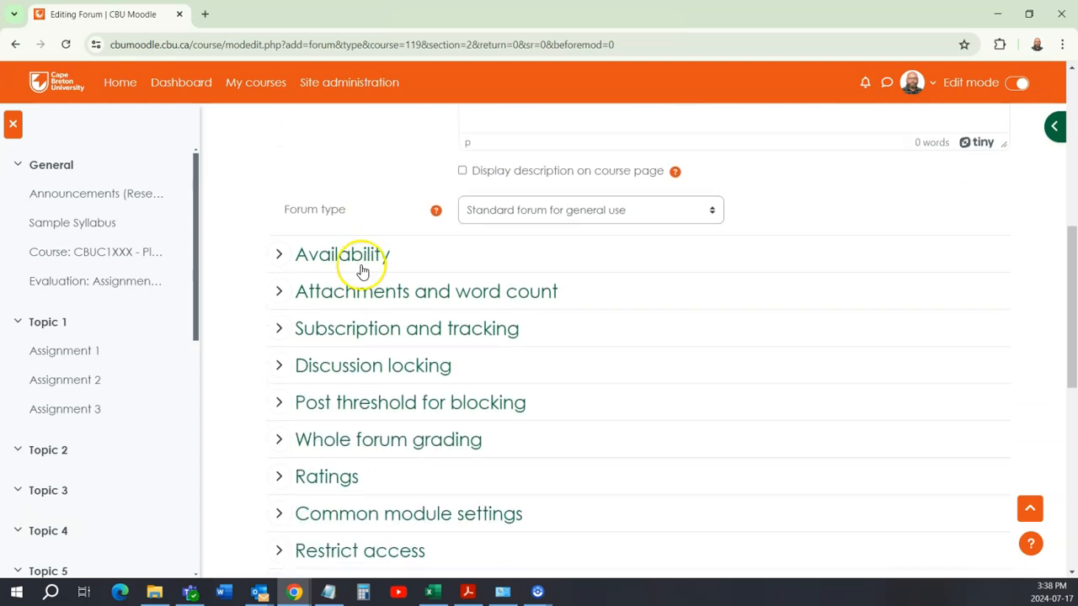
left_click(278, 255)
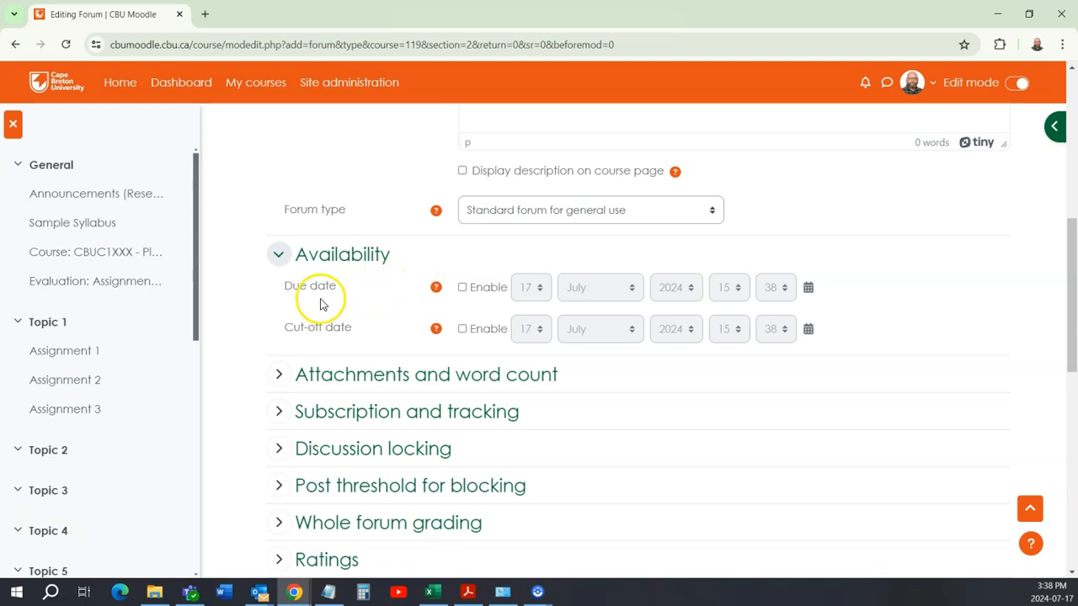
scroll(363, 313, "down", 1)
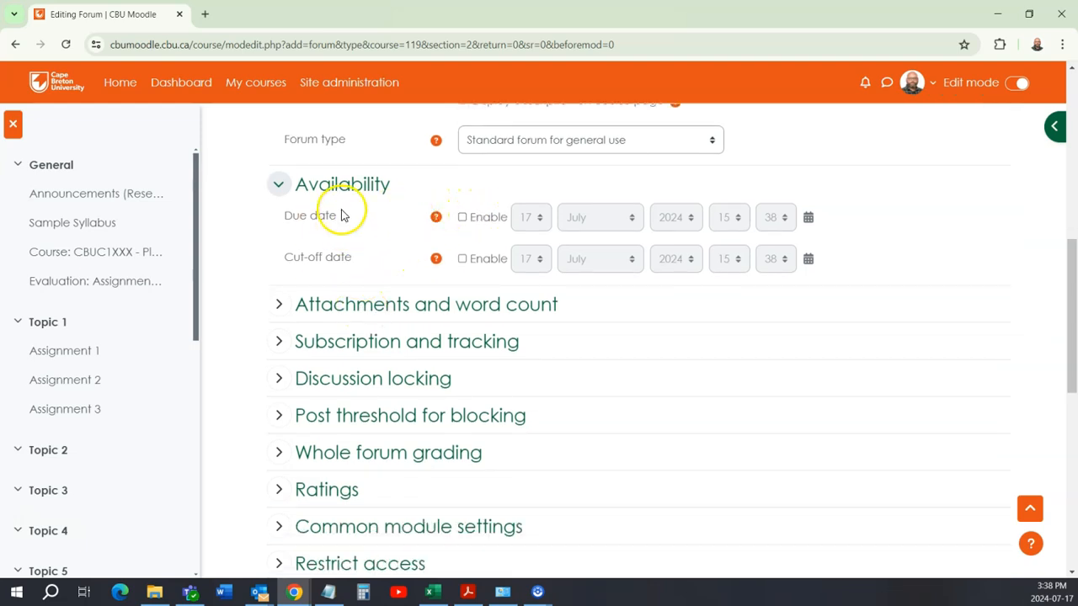
scroll(355, 265, "down", 2)
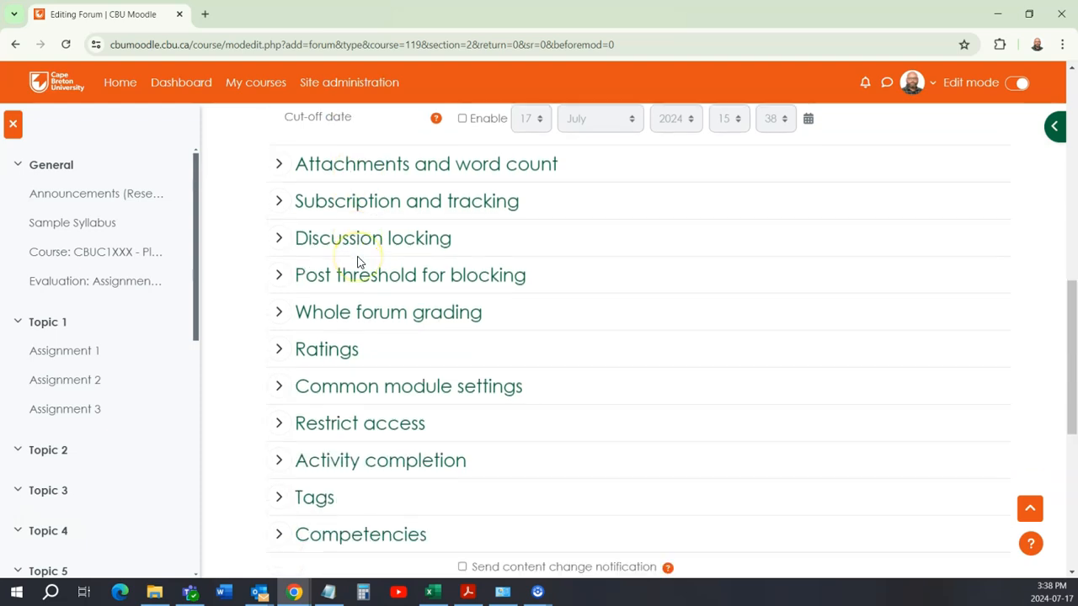
scroll(356, 260, "up", 1)
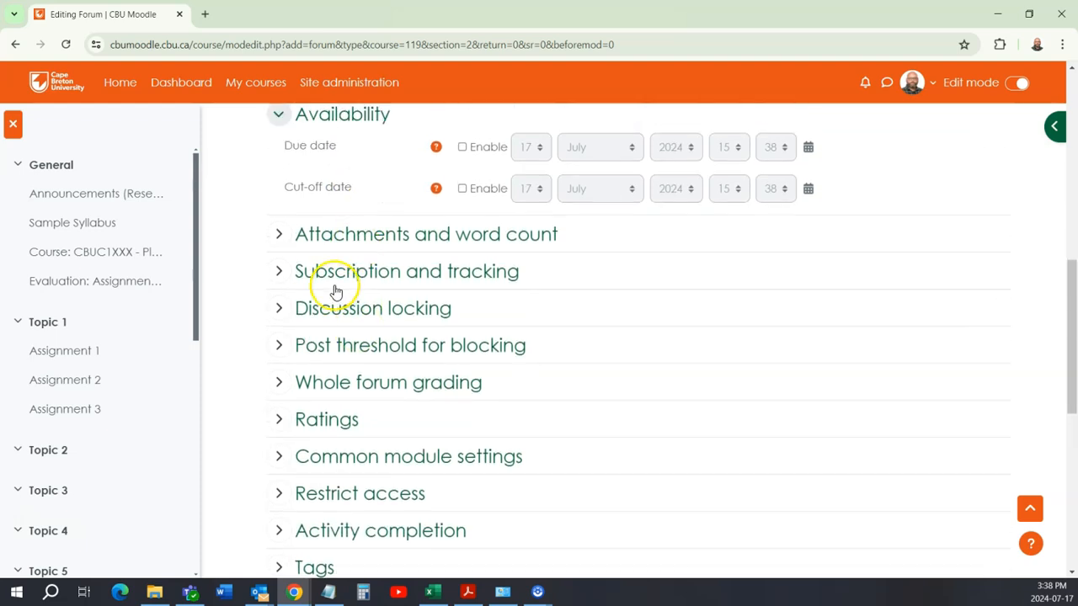
scroll(334, 291, "down", 2)
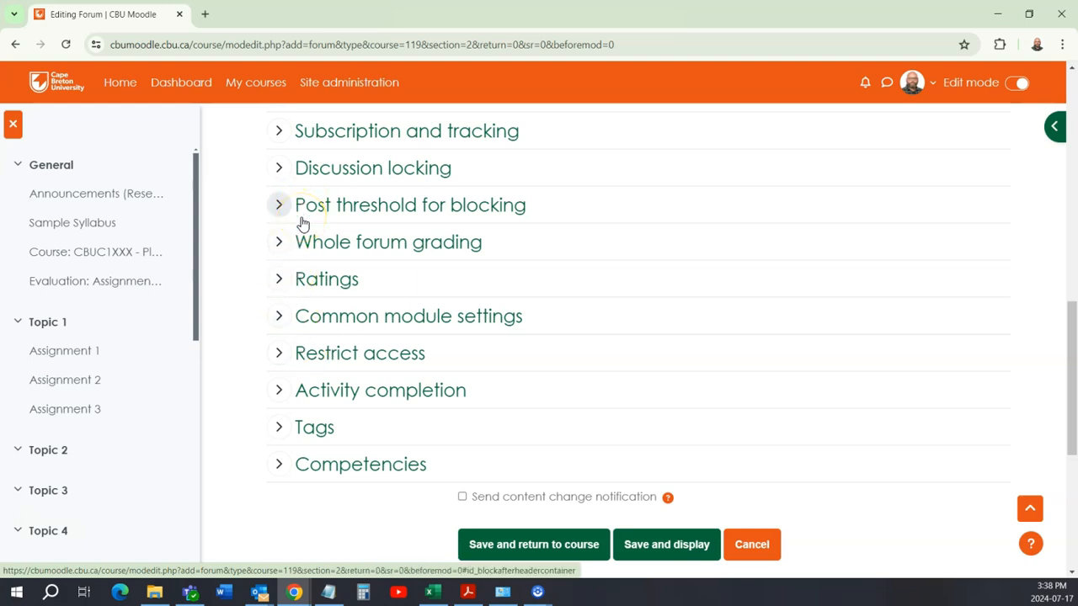
Step: Set the whole forum grading type to Point for Discussion 1 and edit its maximum grade
left_click(281, 242)
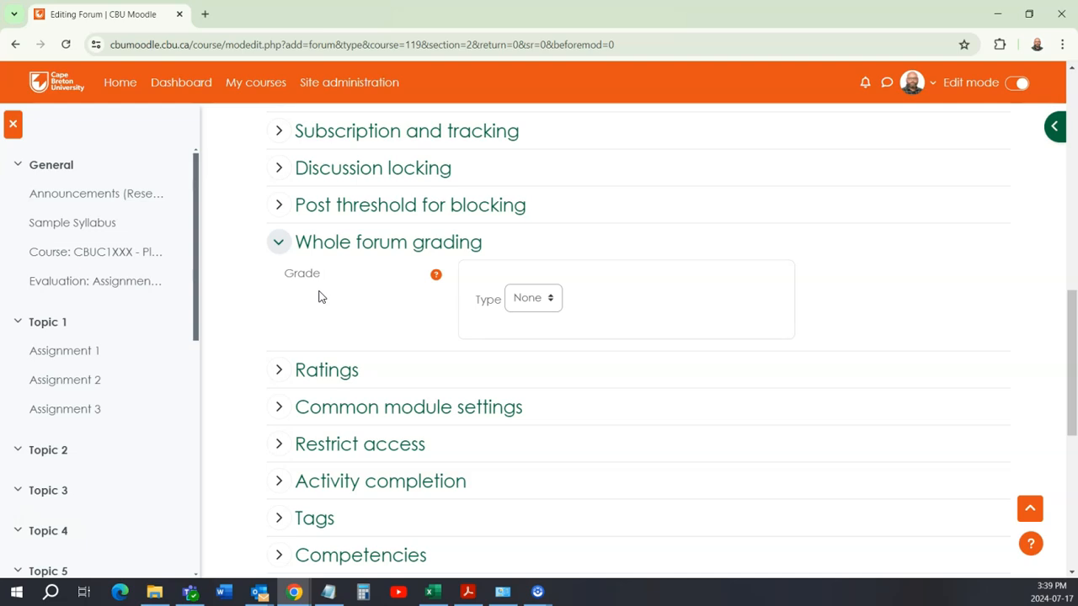
left_click(522, 299)
left_click(523, 344)
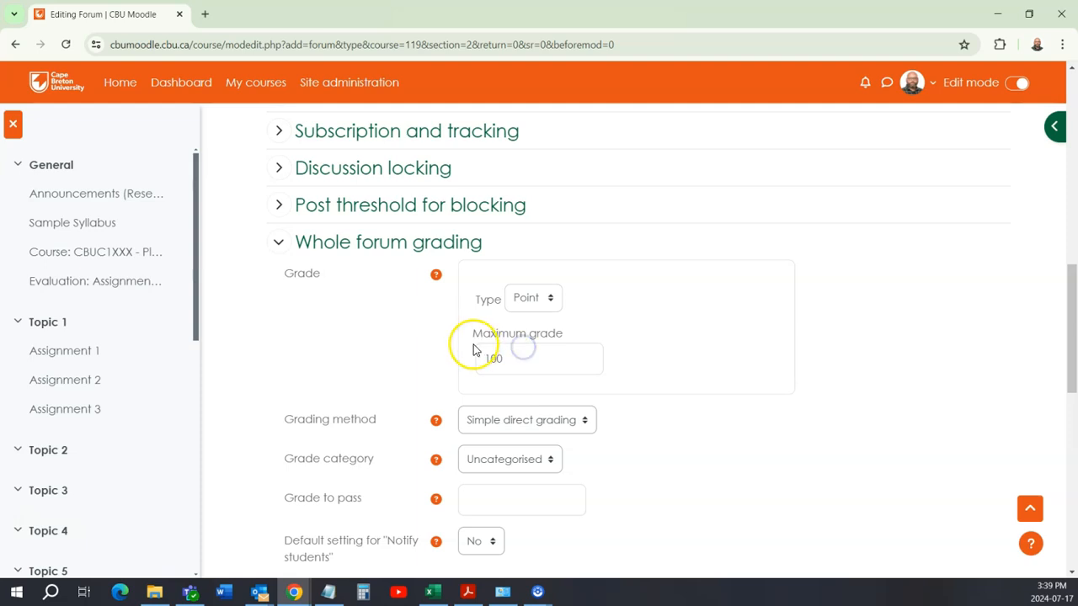
scroll(431, 354, "down", 2)
scroll(430, 353, "down", 1)
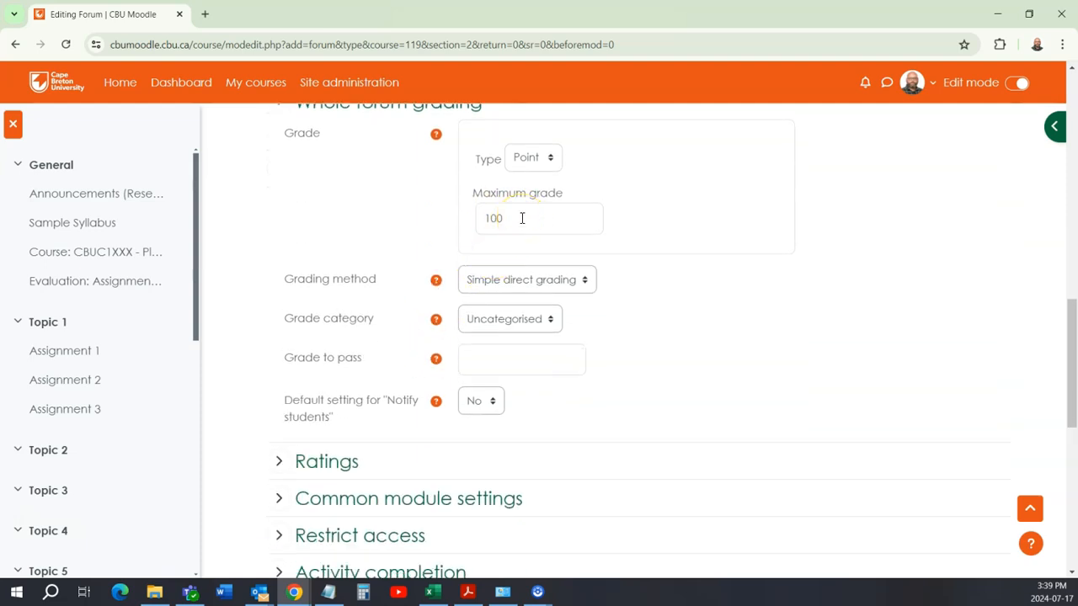
scroll(513, 227, "up", 2)
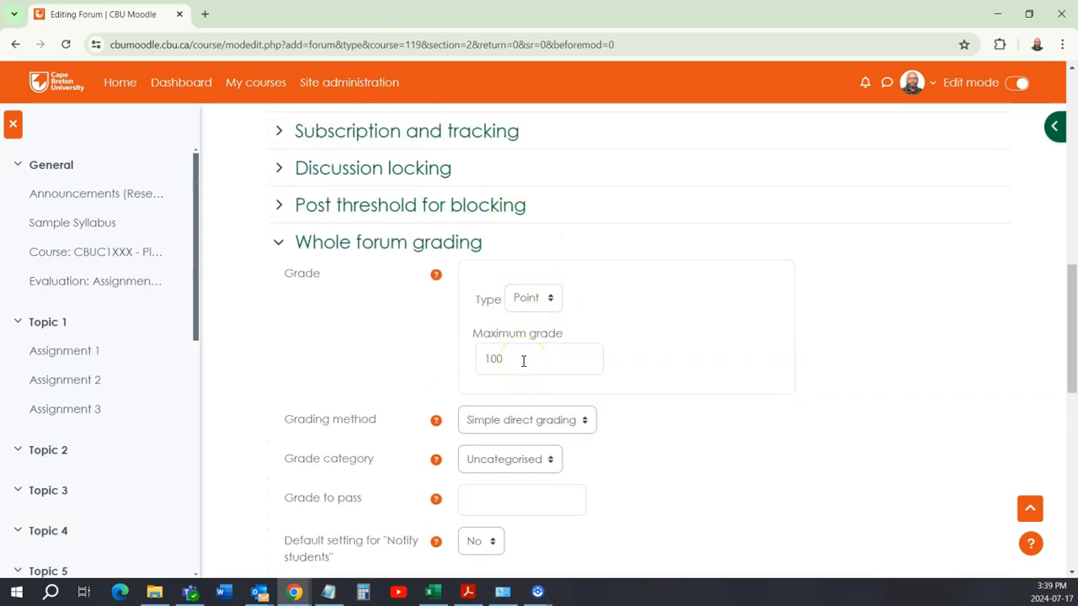
left_click_drag(522, 360, 448, 358)
left_click(399, 326)
Step: Check the remaining settings of Discussion 1, then save the forum and return to the course page
scroll(398, 340, "down", 4)
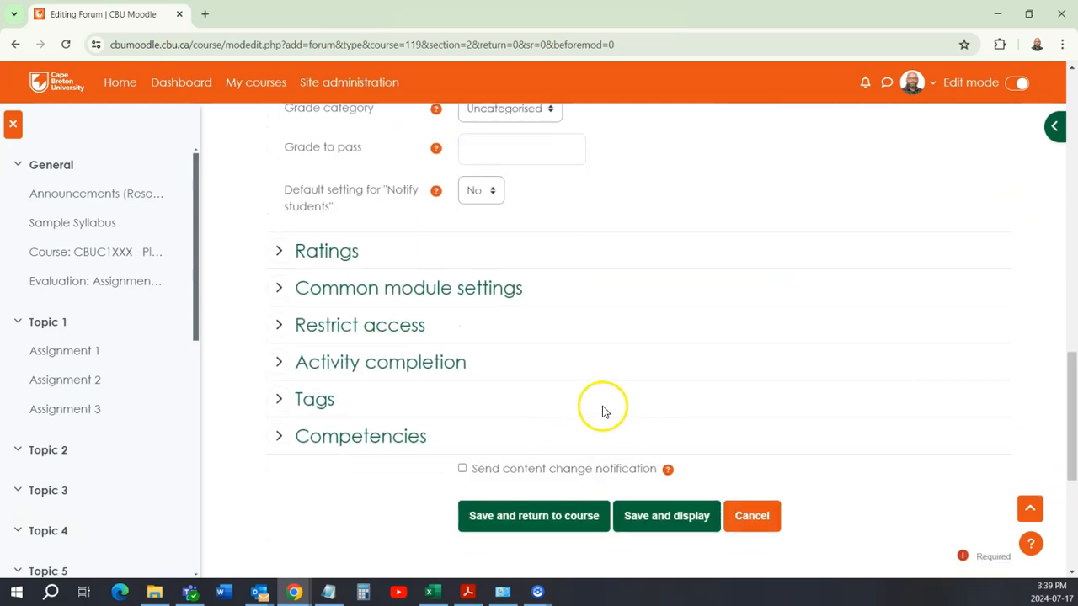
scroll(602, 408, "up", 2)
scroll(602, 408, "down", 1)
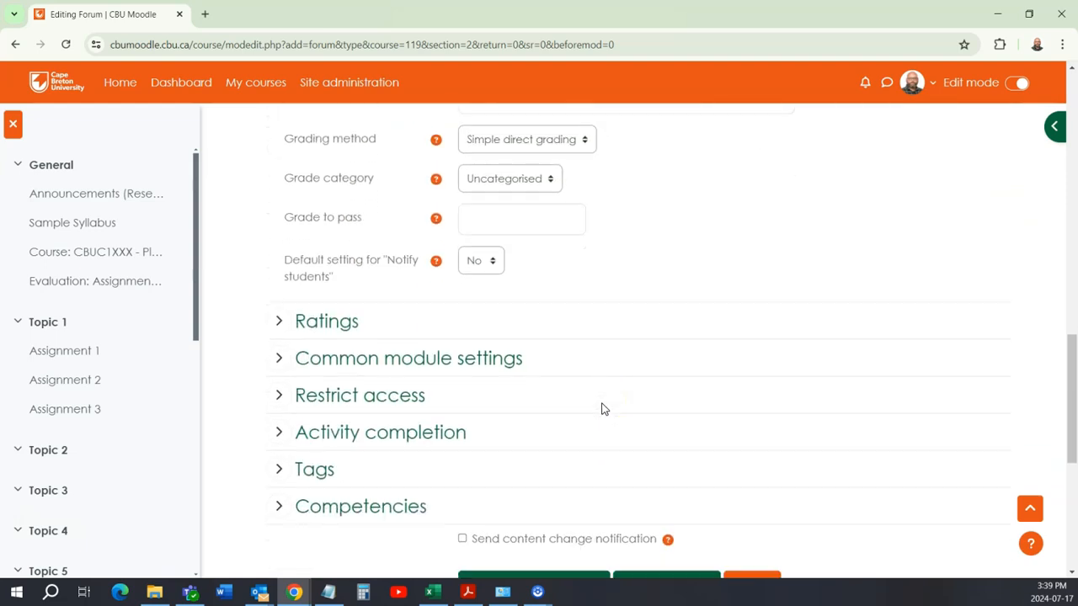
scroll(602, 409, "down", 1)
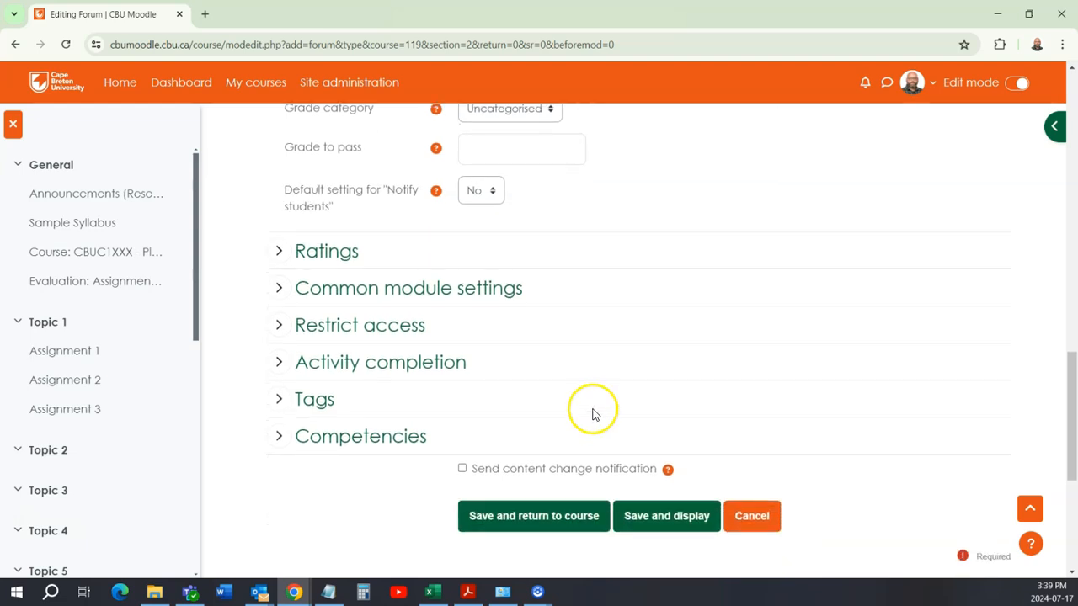
scroll(419, 514, "up", 1)
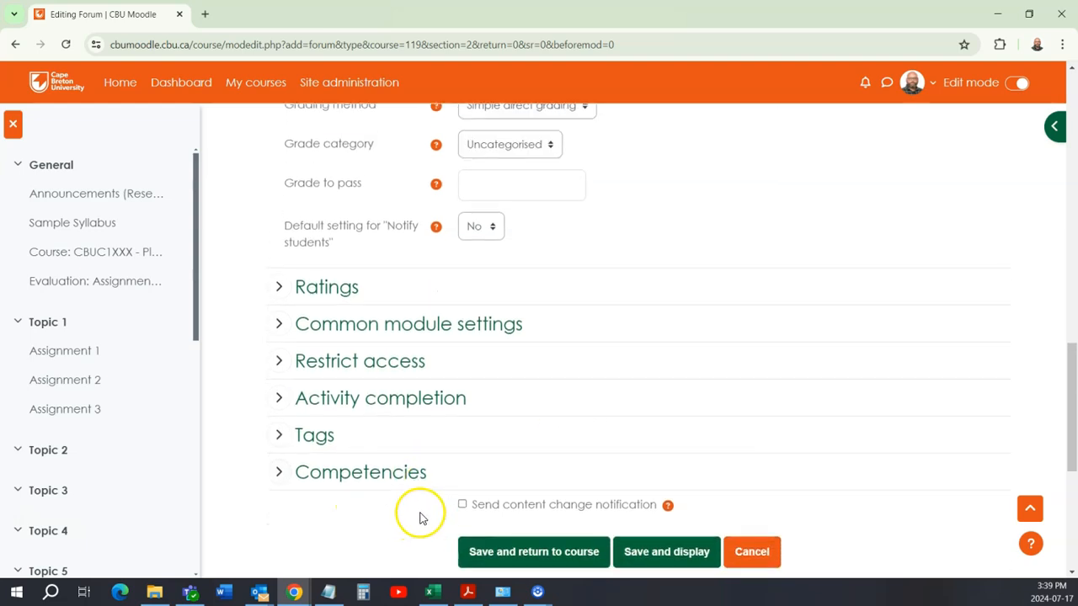
scroll(443, 520, "down", 3)
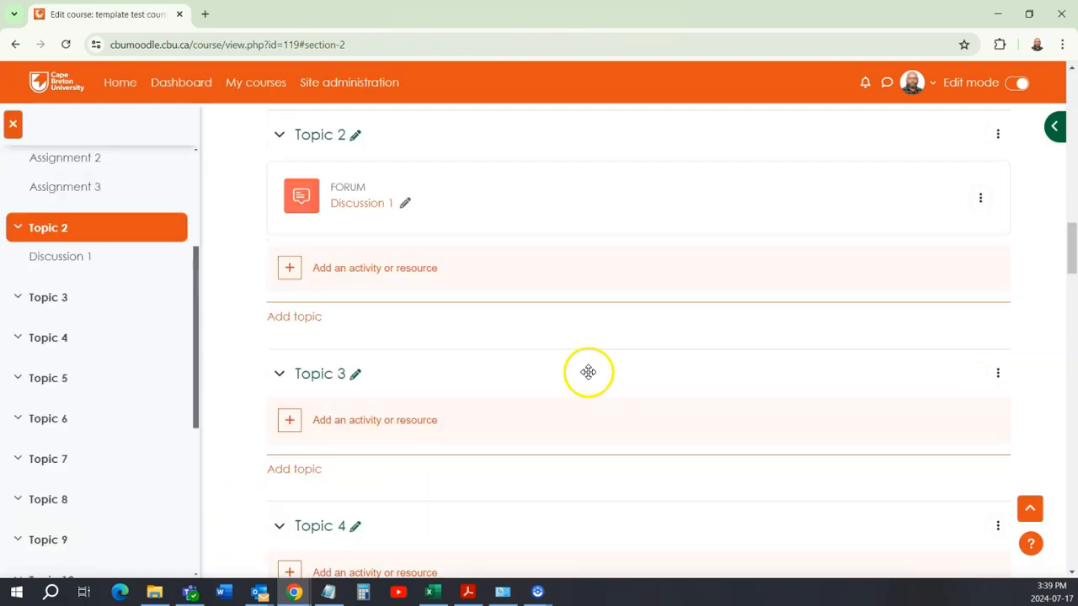
Step: Duplicate the Discussion 1 forum in Topic 2 and keep duplicating each newest copy until there are four copies
scroll(568, 370, "down", 1)
scroll(569, 371, "up", 3)
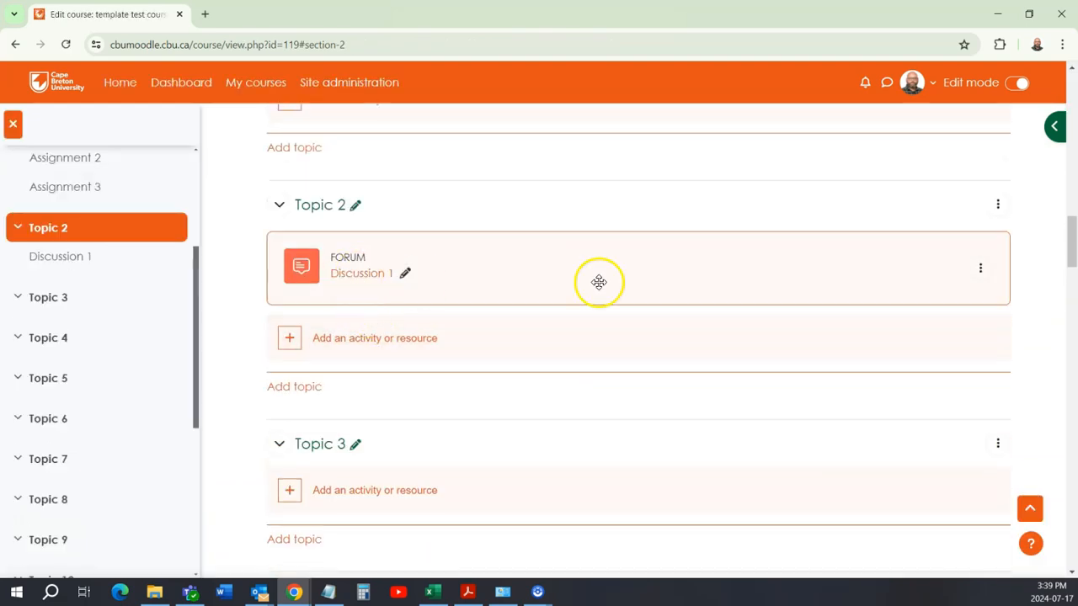
left_click(981, 270)
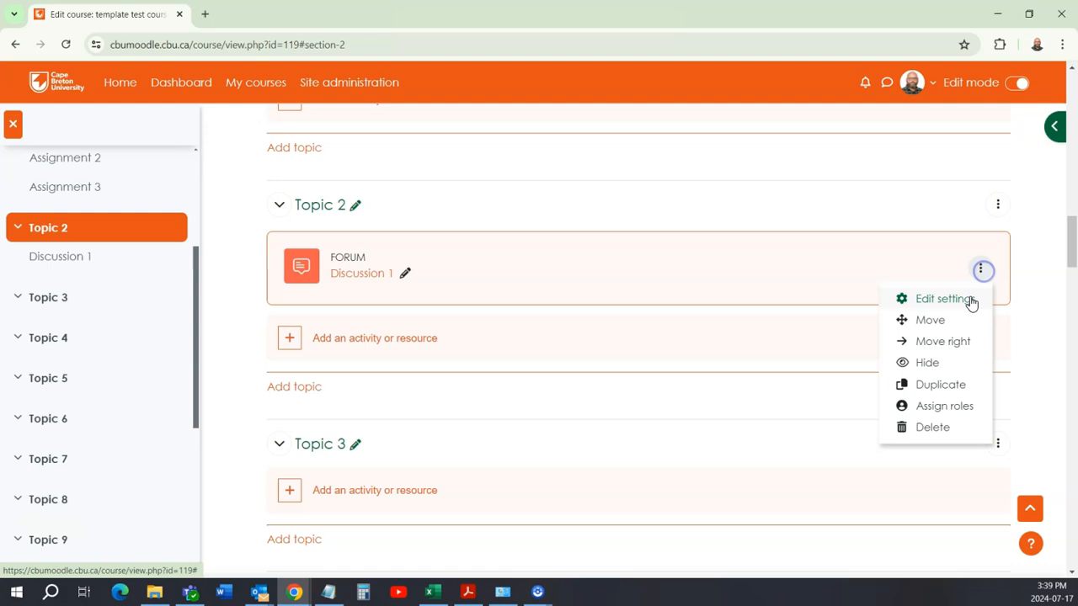
left_click(941, 385)
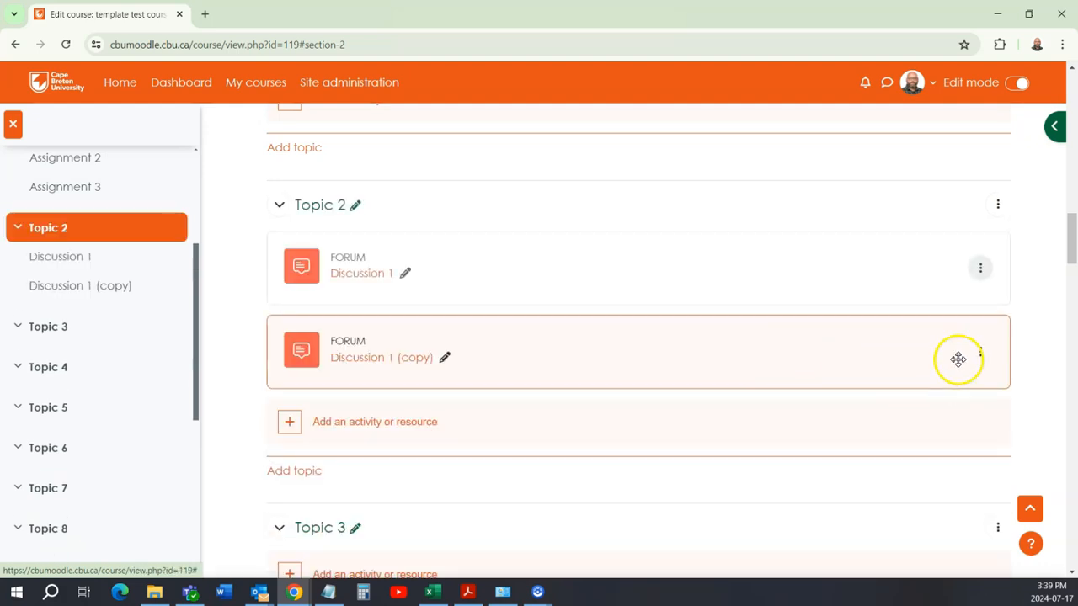
left_click(977, 353)
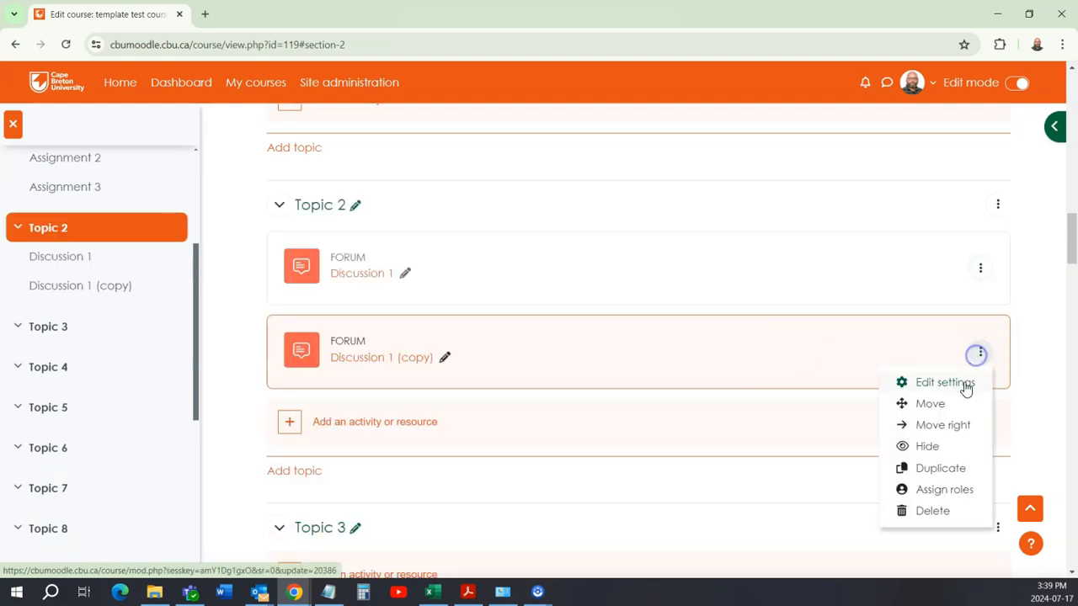
left_click(948, 470)
scroll(950, 392, "down", 2)
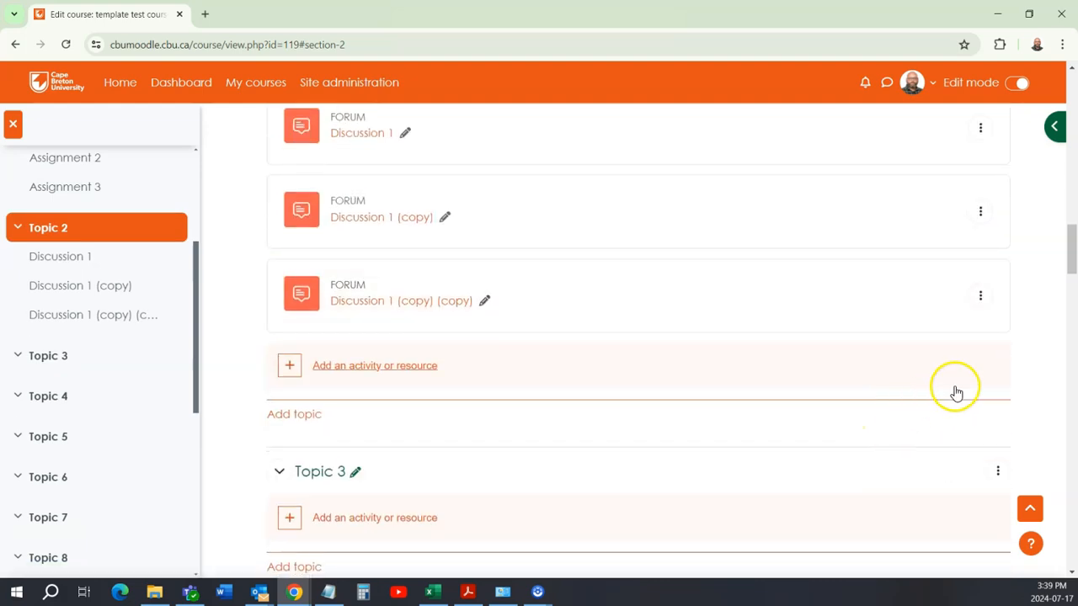
left_click(983, 294)
left_click(941, 412)
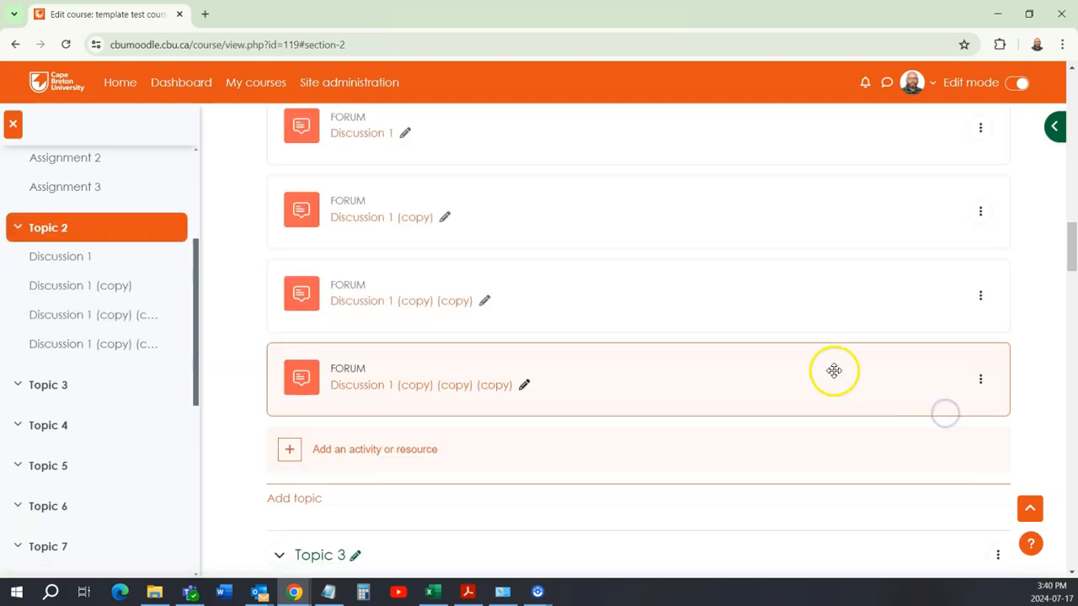
scroll(835, 371, "down", 1)
left_click(982, 309)
left_click(954, 428)
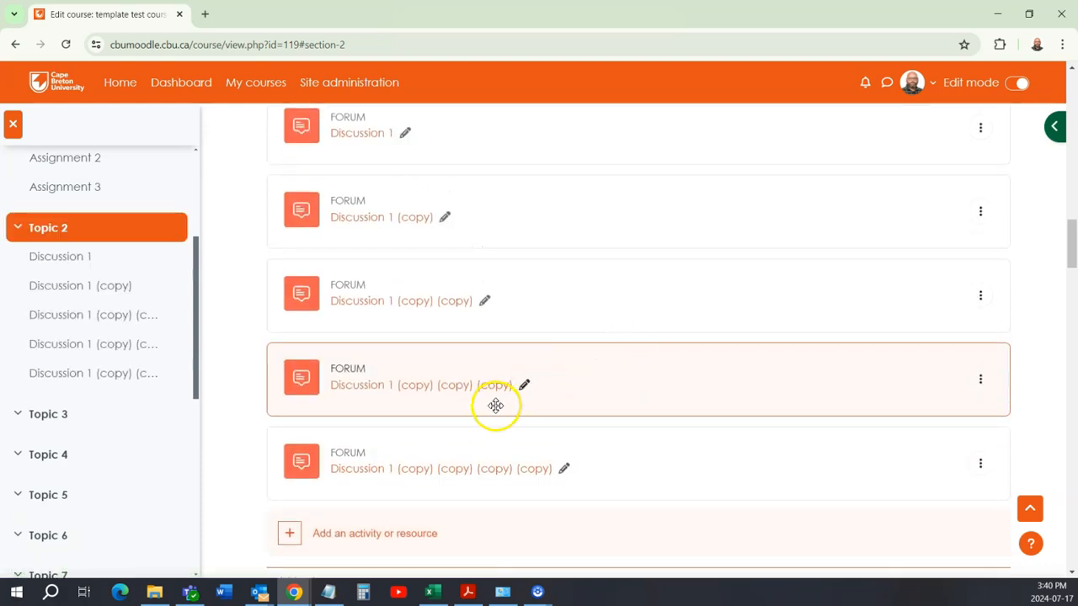
Step: Rename the first forum copy below Discussion 1 as Discussion 2
scroll(534, 403, "up", 1)
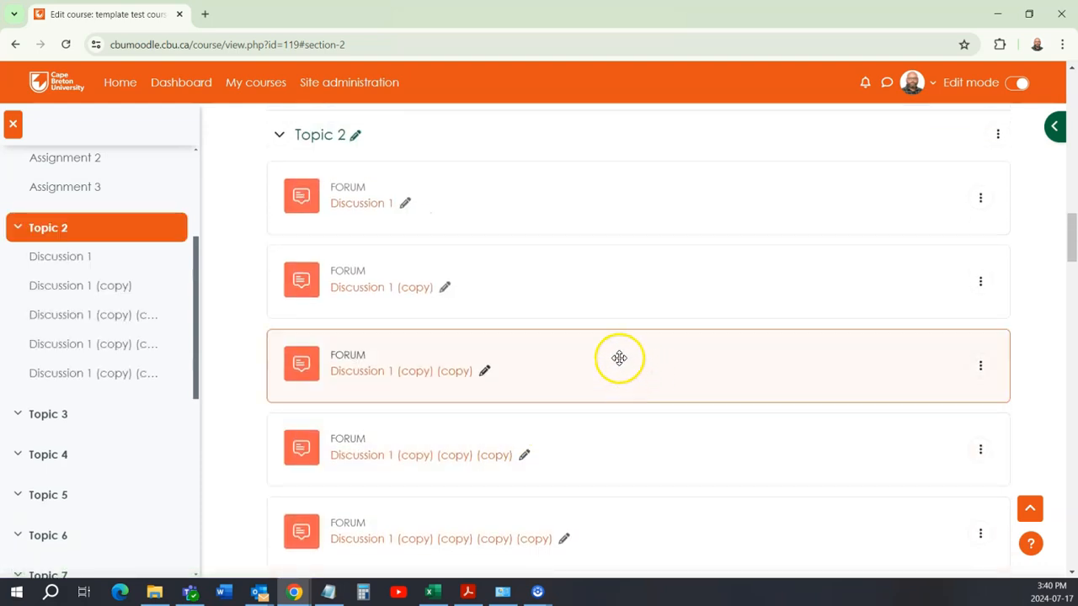
left_click(444, 287)
left_click(398, 293)
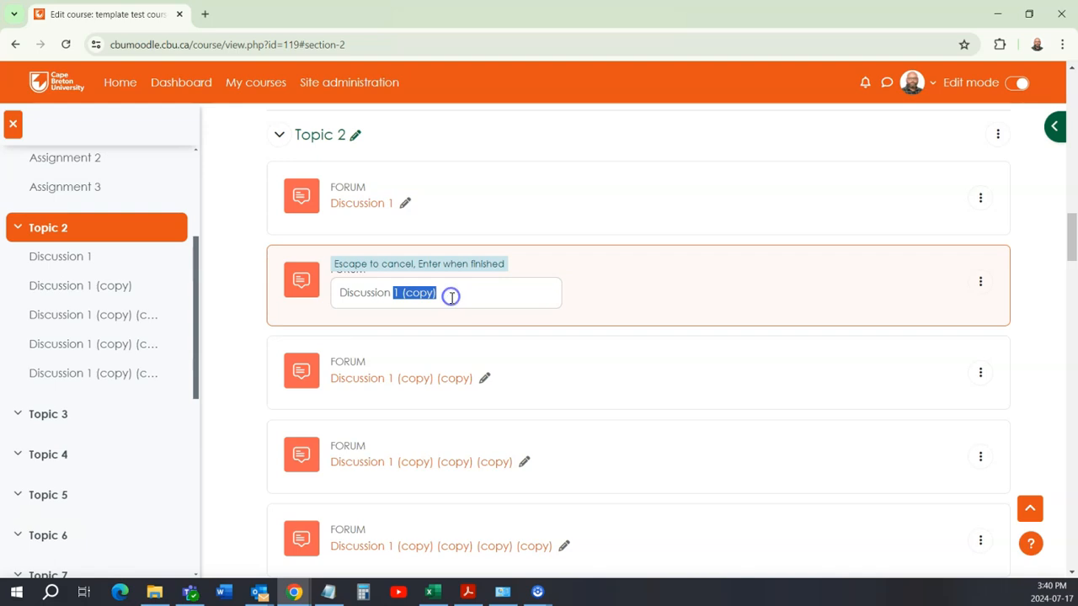
key("Return")
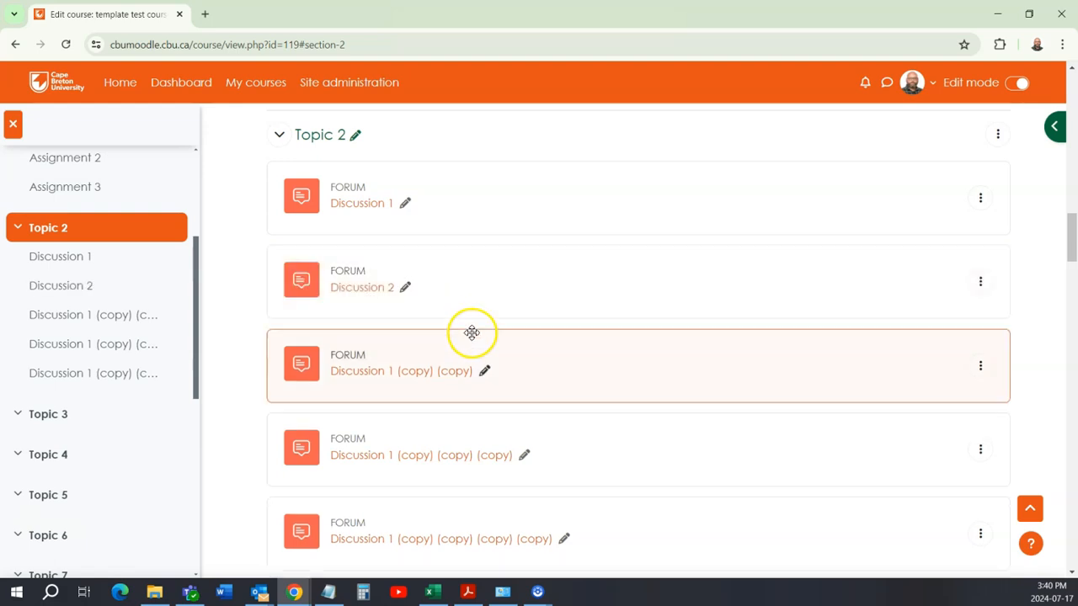
Step: Rename the forum copy directly below Discussion 2 as Discussion 3
left_click(485, 376)
left_click(405, 377)
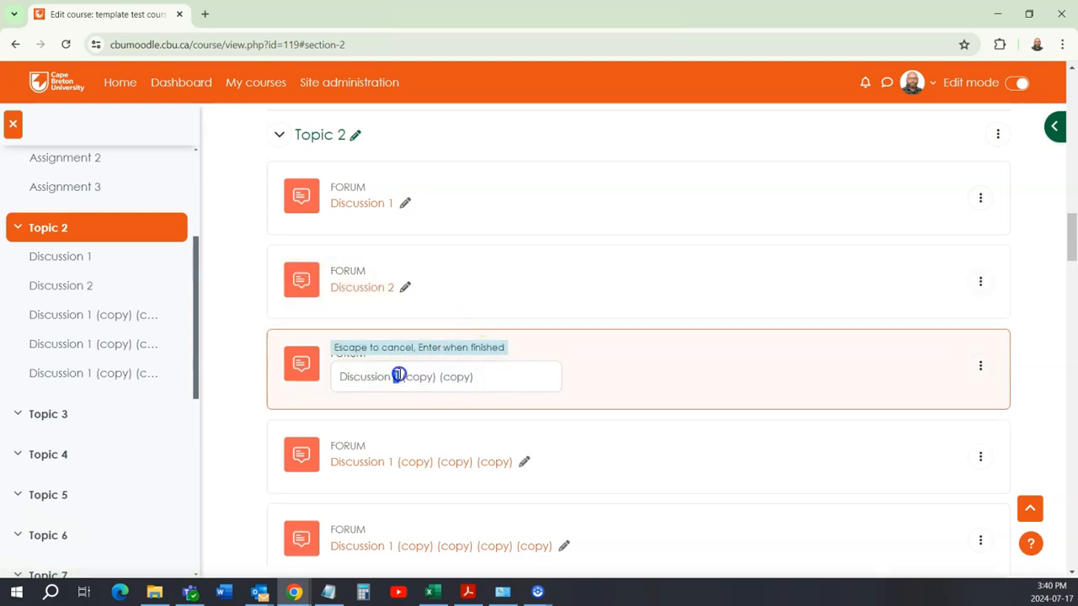
left_click_drag(399, 376, 476, 380)
type("3")
key("Return")
Step: Rename the forum copy directly below Discussion 3 as Discussion 4
left_click(523, 453)
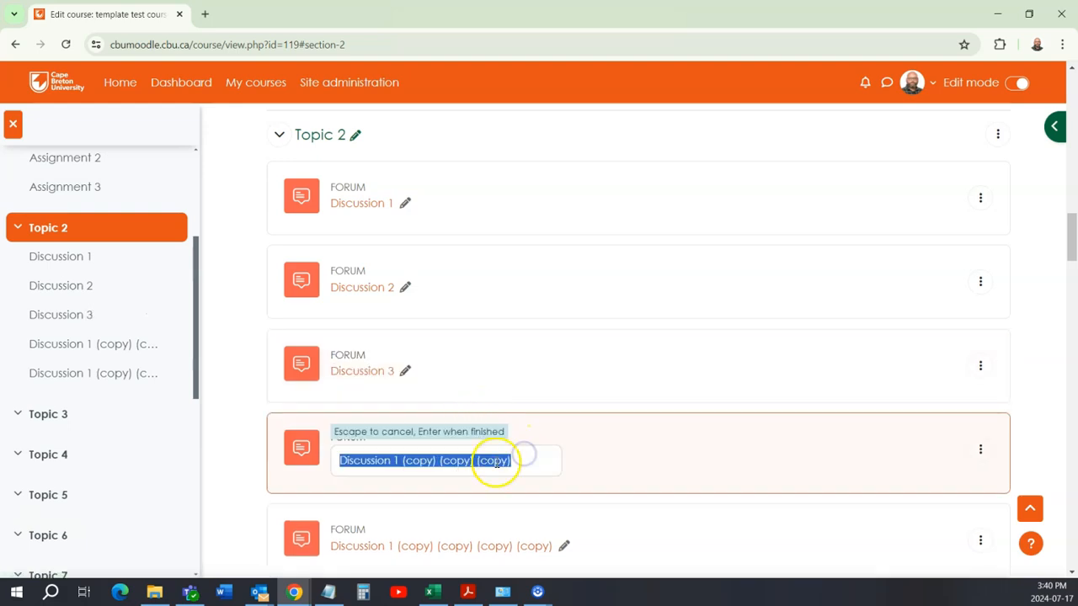
left_click(394, 460)
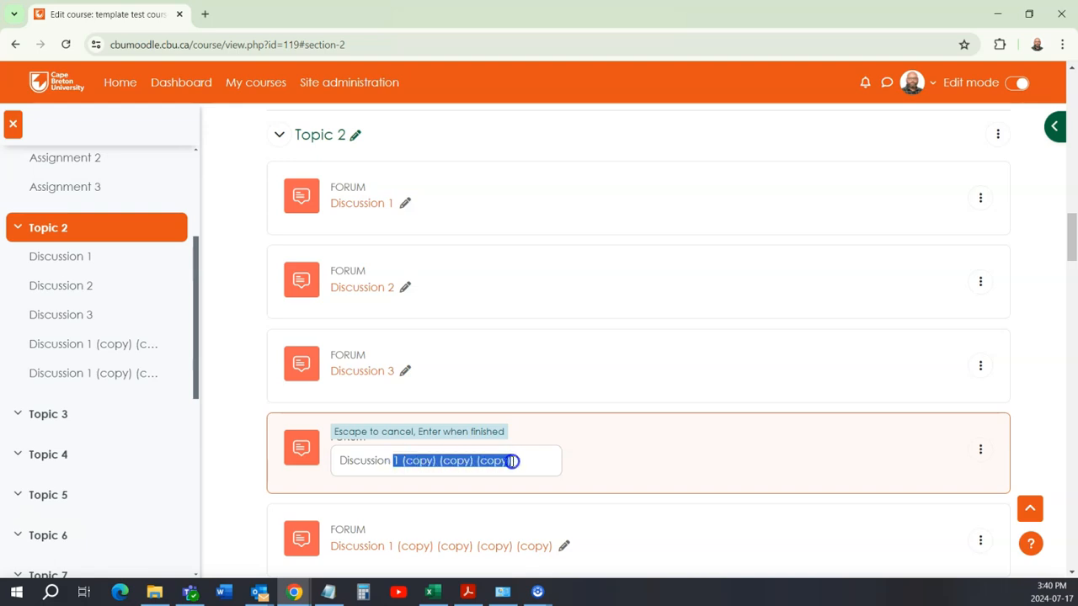
type("4")
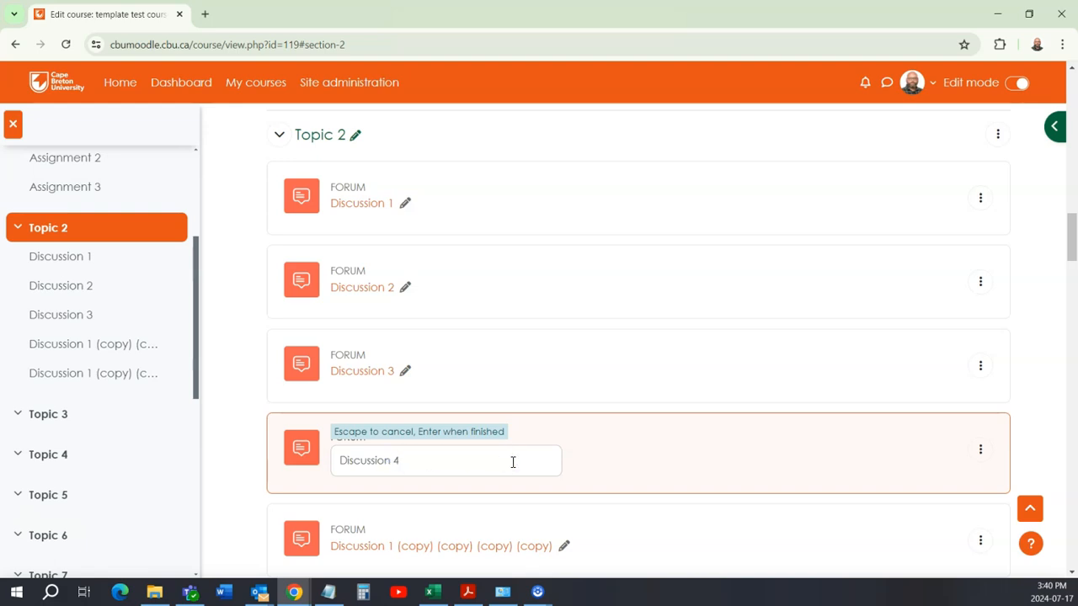
key("Return")
Step: Rename the last remaining forum copy in Topic 2 as Discussion 5
scroll(516, 460, "down", 2)
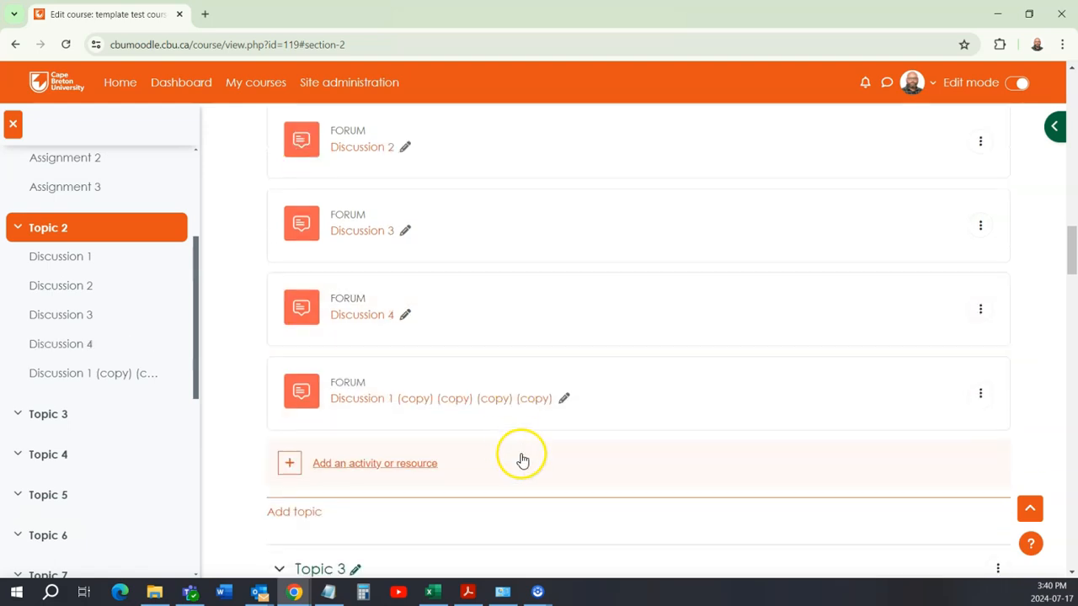
left_click(562, 397)
left_click(406, 404)
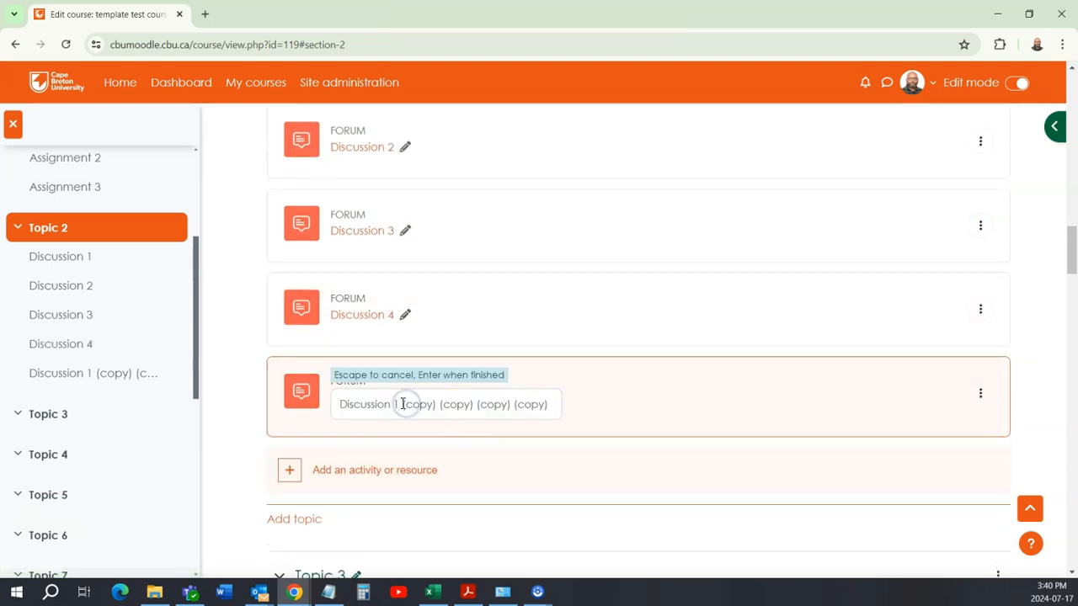
left_click_drag(394, 404, 511, 406)
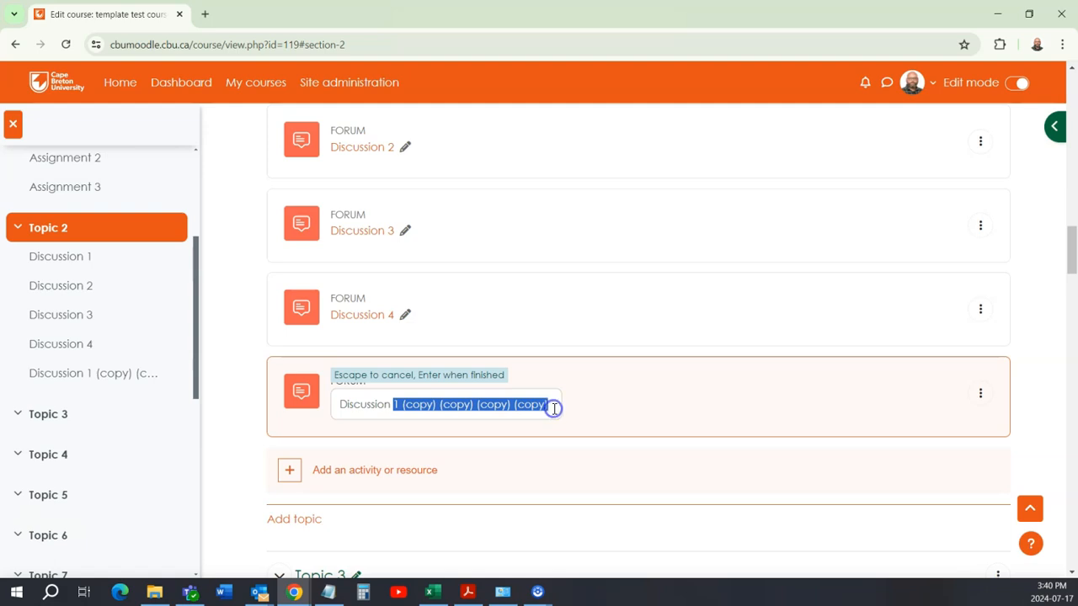
type("5")
key("Return")
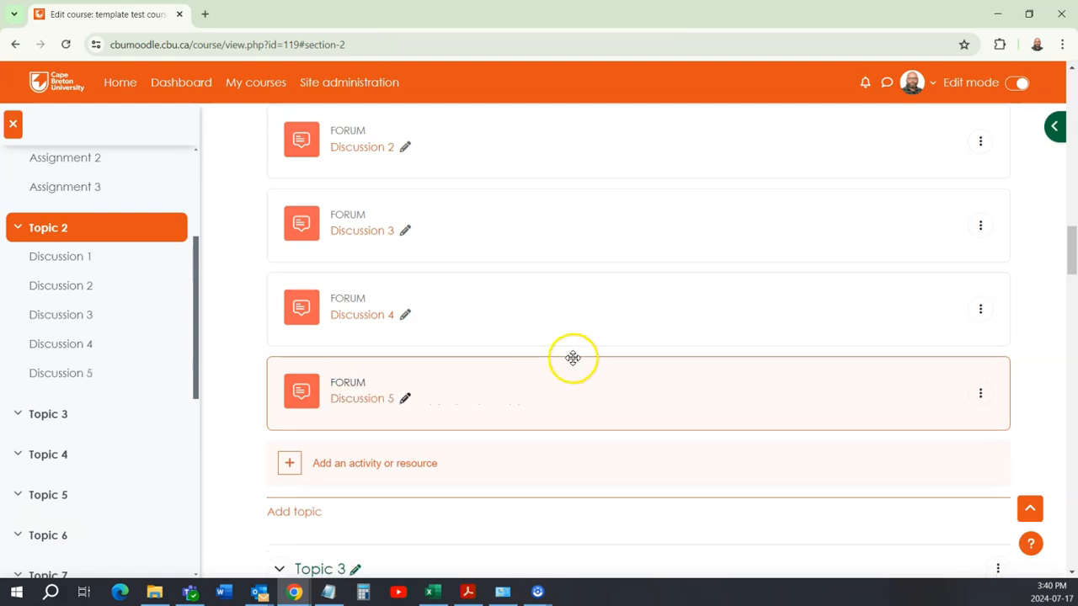
Step: Open the course's gradebook setup and review the weights, maximum grades and course total of the assignments and discussion forums
scroll(573, 358, "up", 3)
scroll(638, 425, "up", 10)
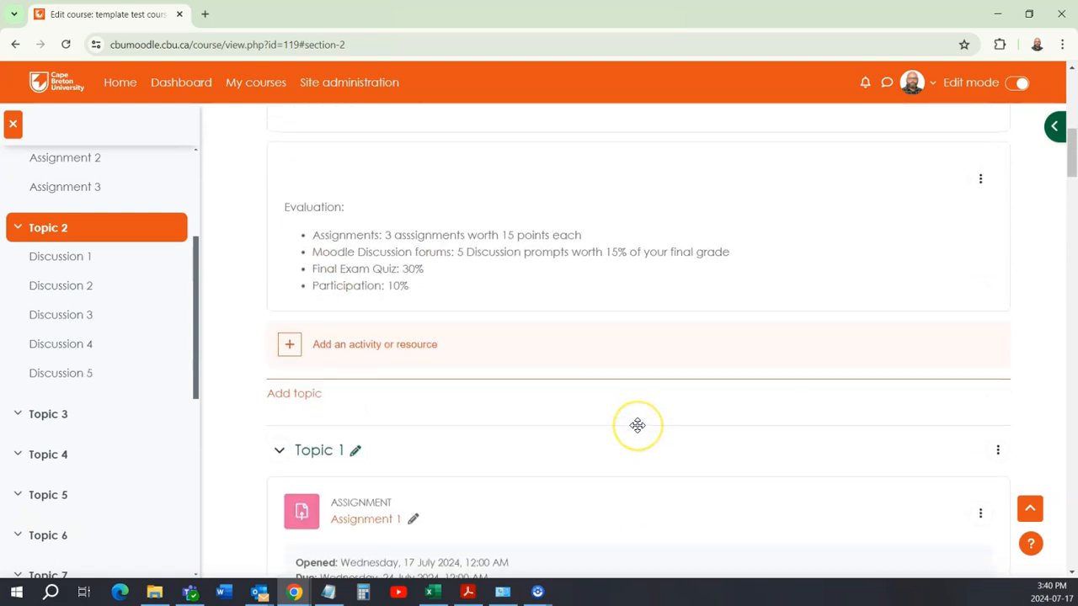
scroll(637, 425, "up", 2)
left_click(678, 255)
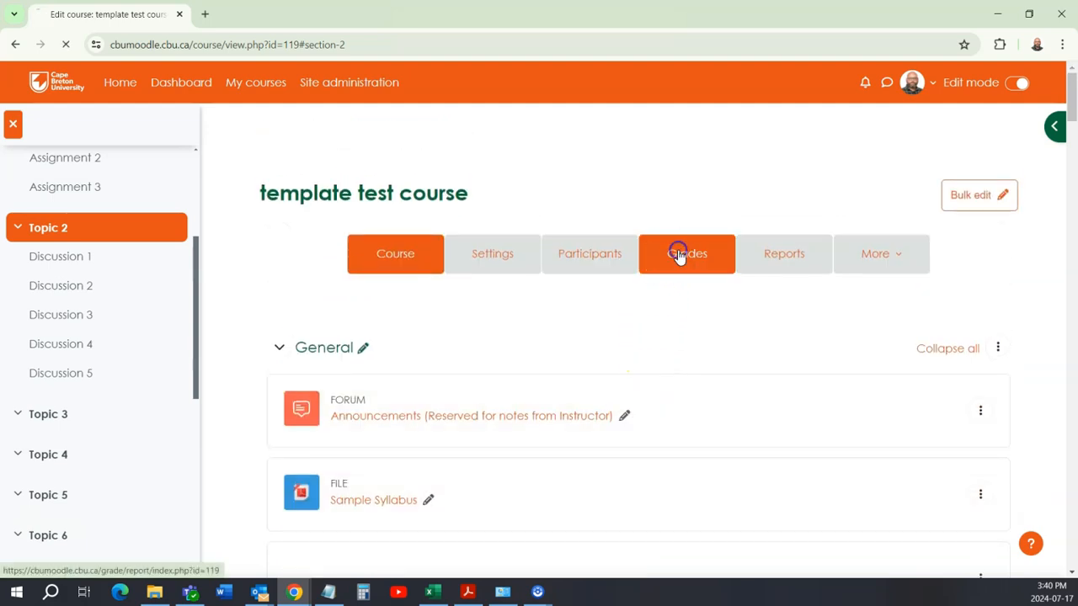
left_click(392, 349)
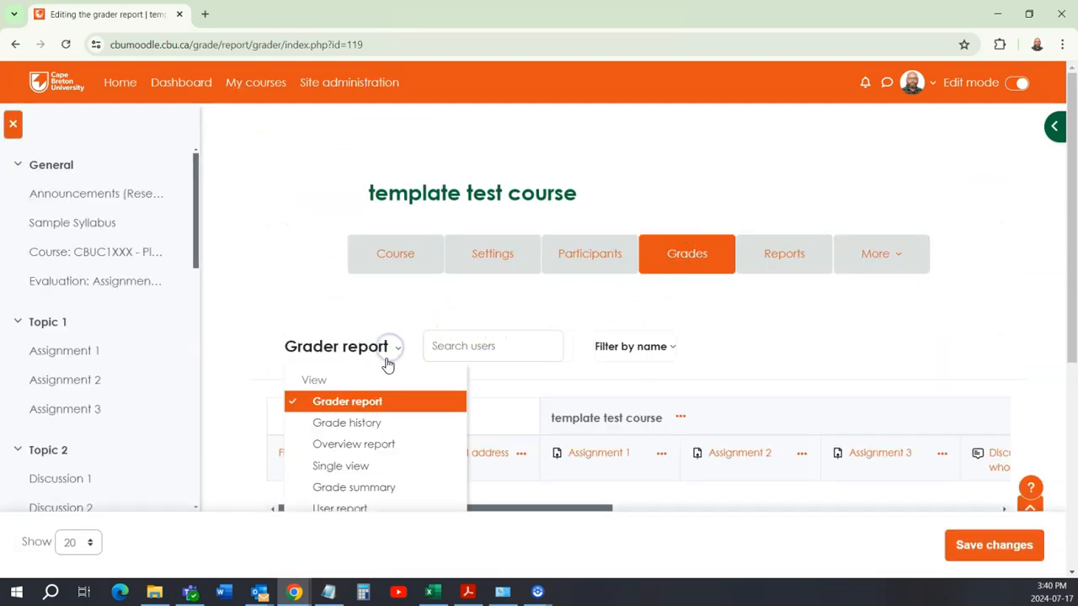
scroll(385, 364, "down", 5)
left_click(373, 344)
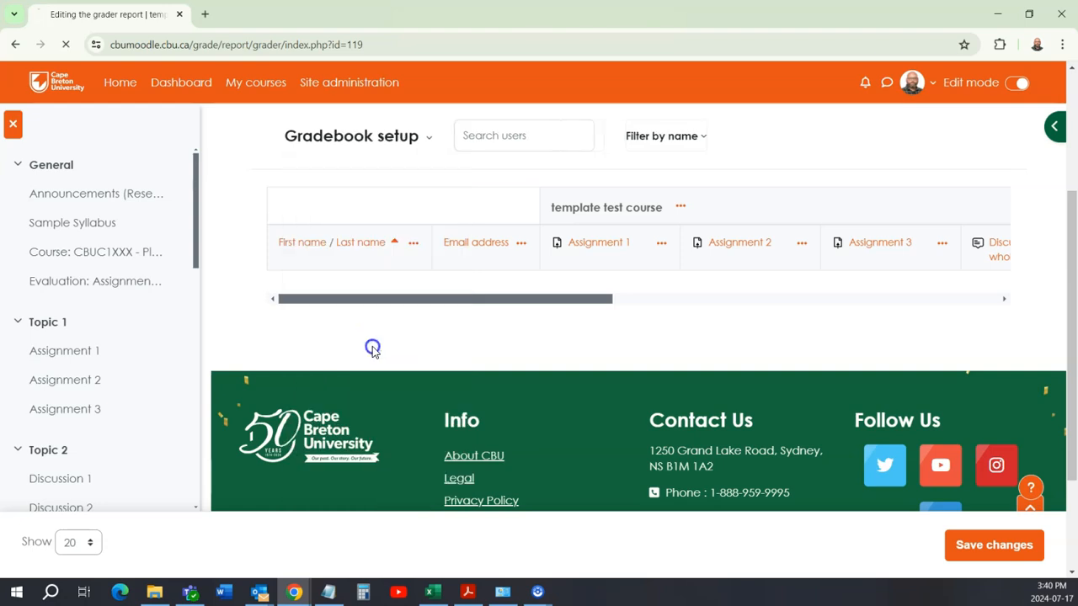
scroll(684, 453, "down", 5)
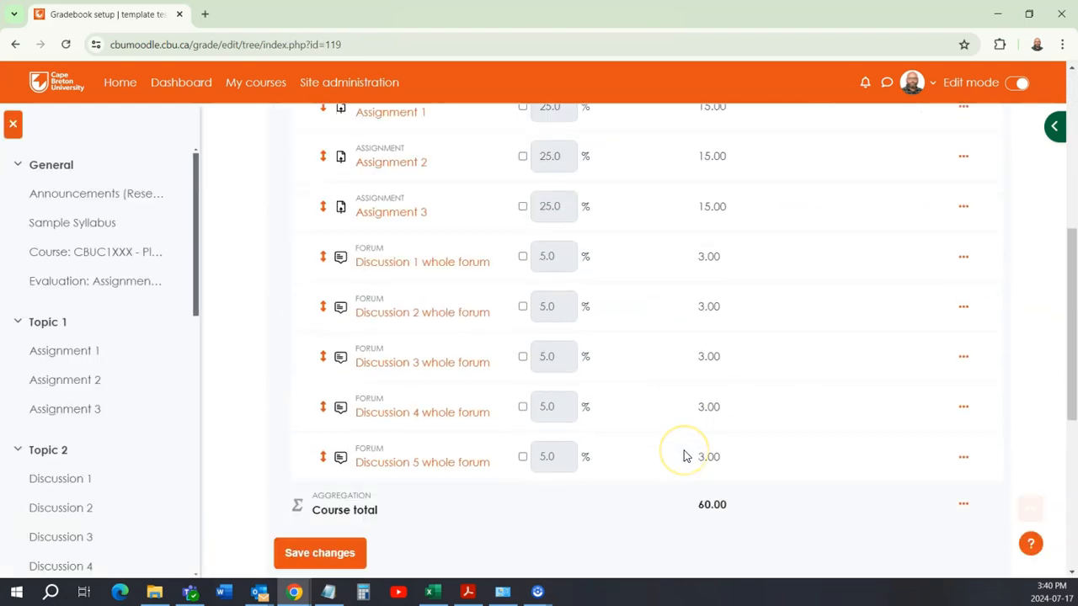
scroll(683, 455, "down", 1)
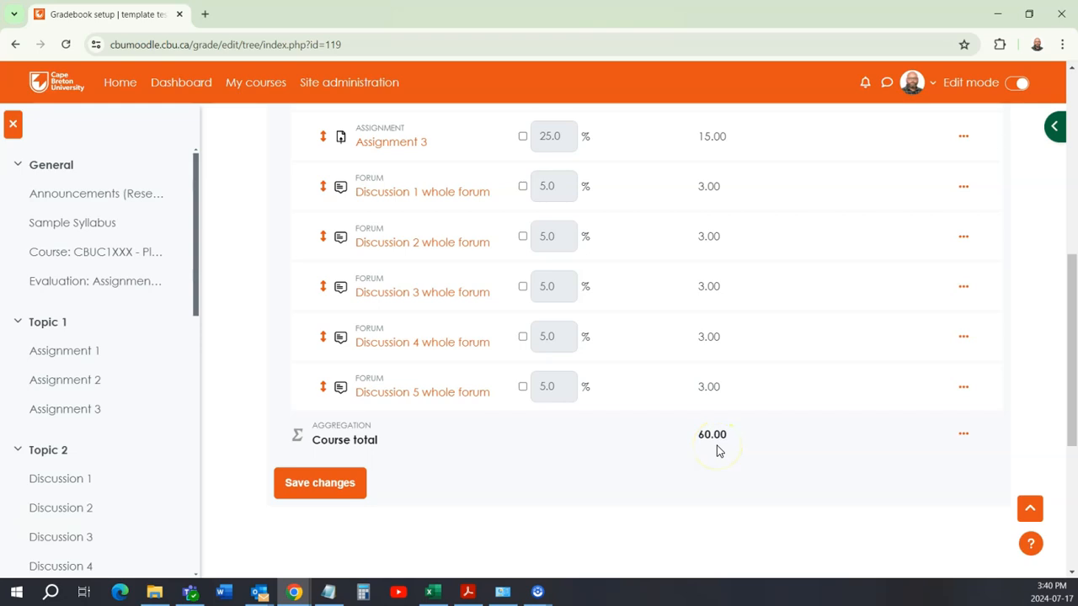
scroll(717, 450, "up", 2)
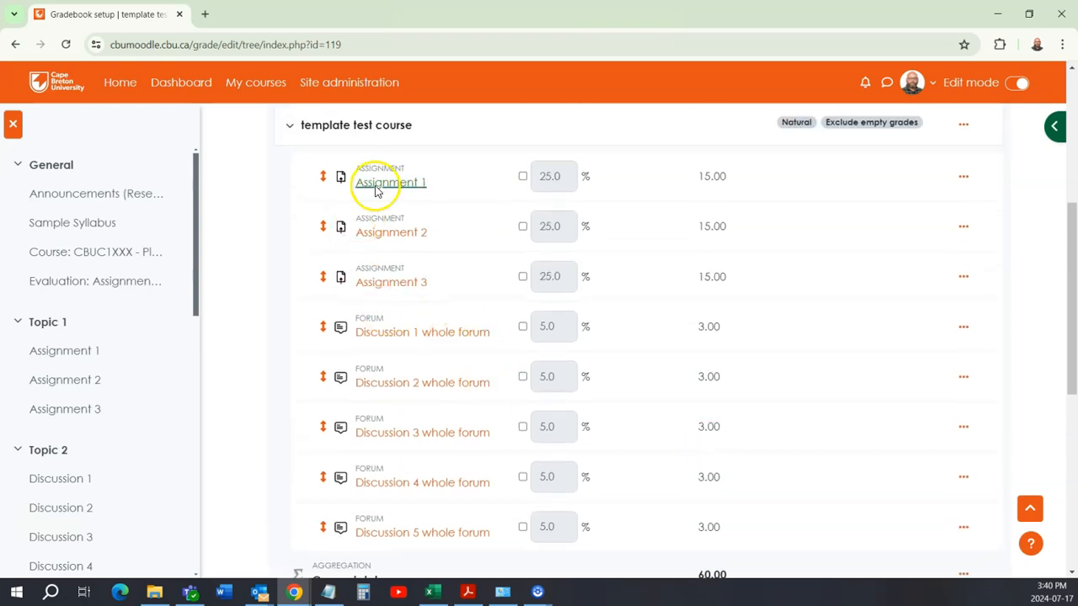
scroll(447, 489, "up", 5)
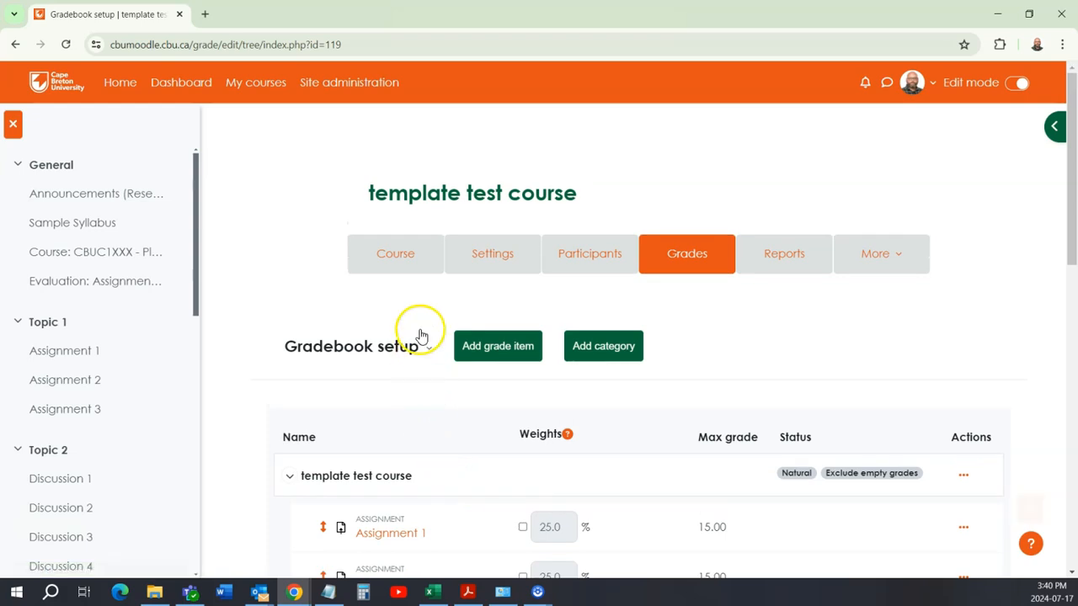
Step: Return to the course page and add a Quiz activity named Final Exam to Topic 3
left_click(410, 254)
scroll(450, 329, "down", 7)
scroll(450, 327, "down", 2)
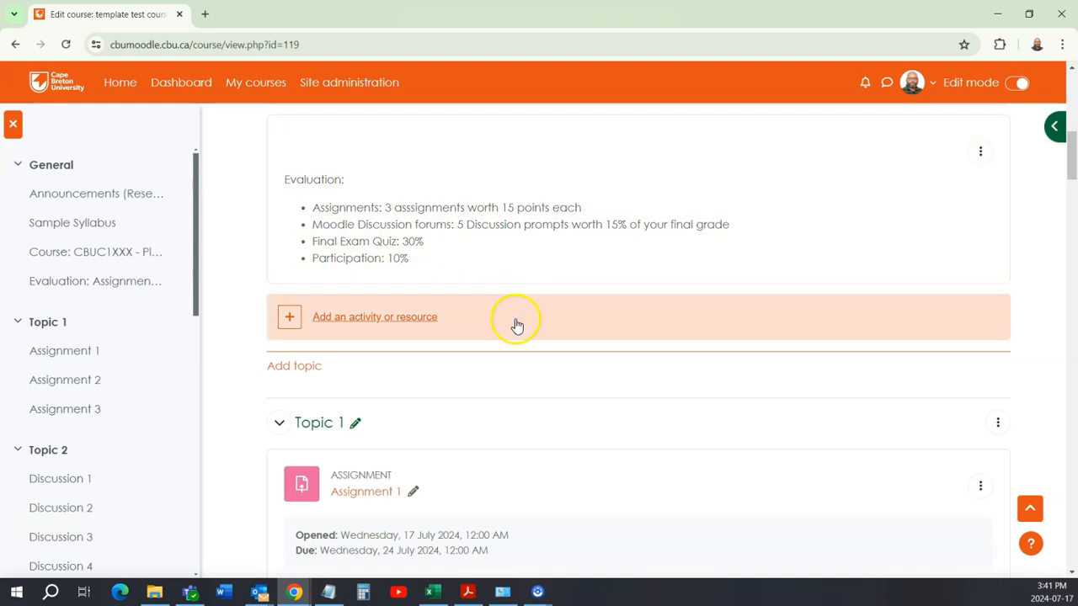
scroll(514, 320, "down", 10)
scroll(516, 320, "down", 5)
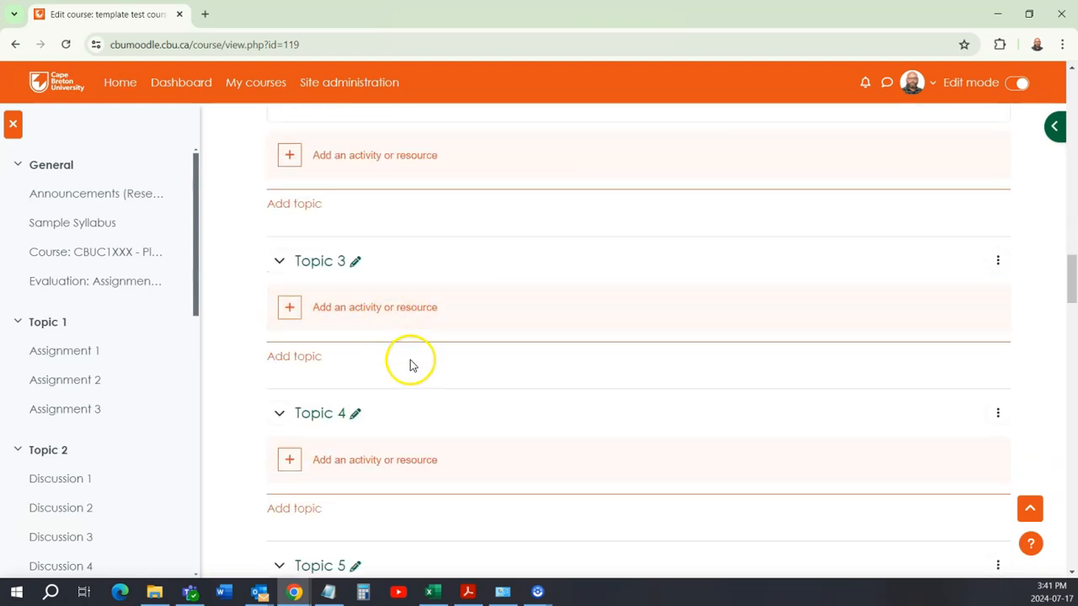
left_click(401, 314)
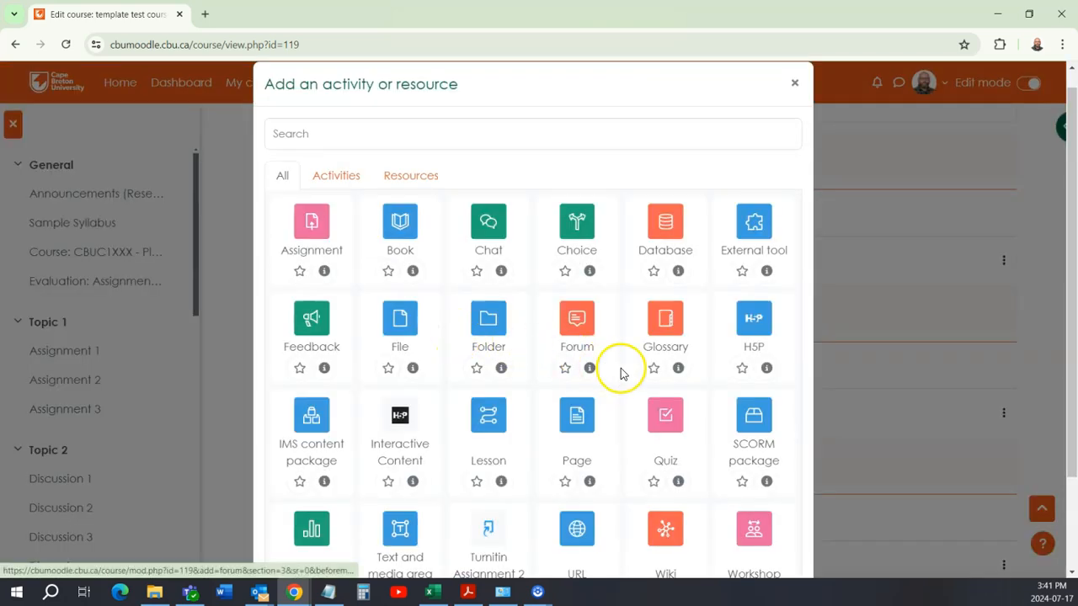
left_click(661, 421)
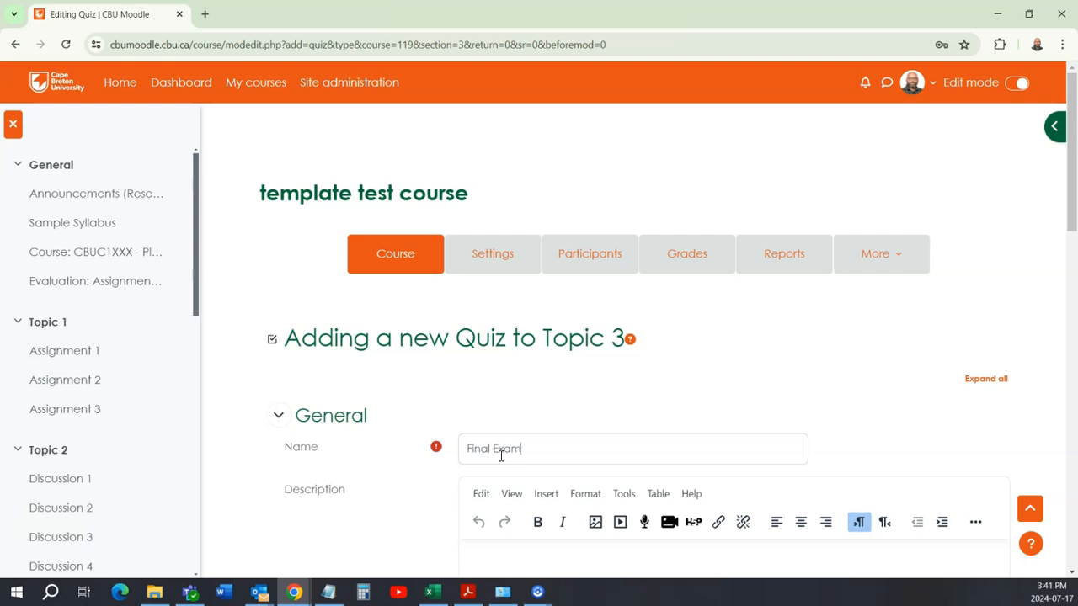
Step: Expand the Timing and Grade settings of the new quiz
scroll(513, 435, "down", 3)
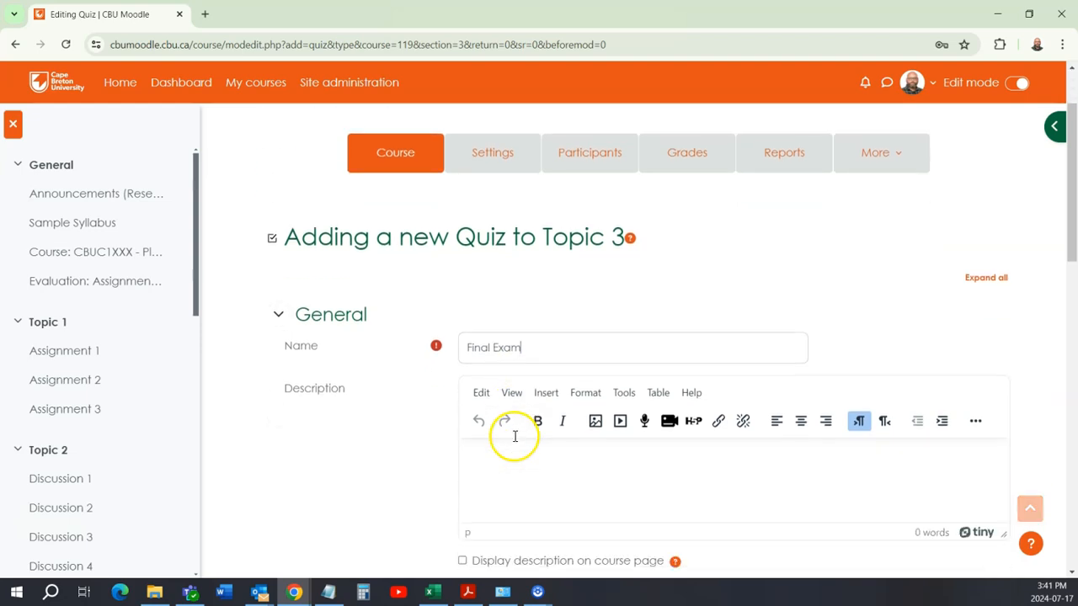
scroll(412, 336, "down", 2)
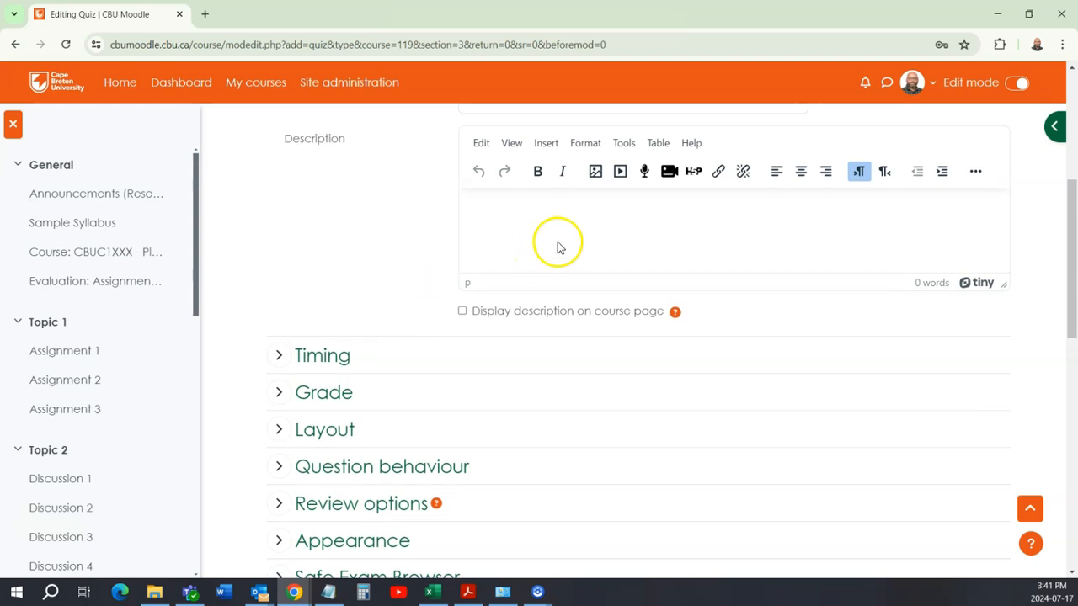
scroll(548, 252, "up", 2)
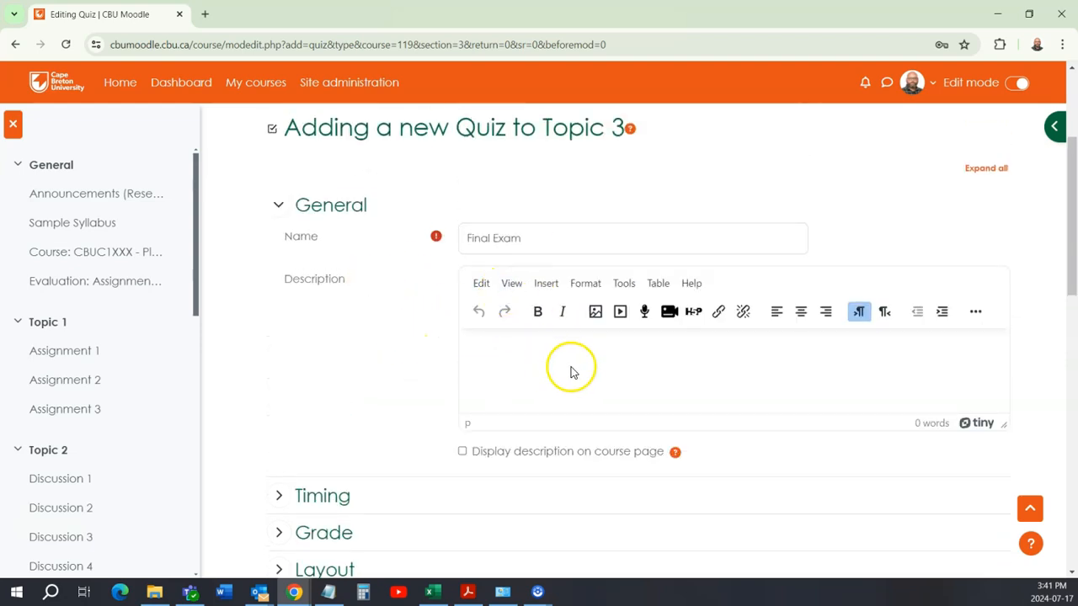
scroll(572, 367, "down", 1)
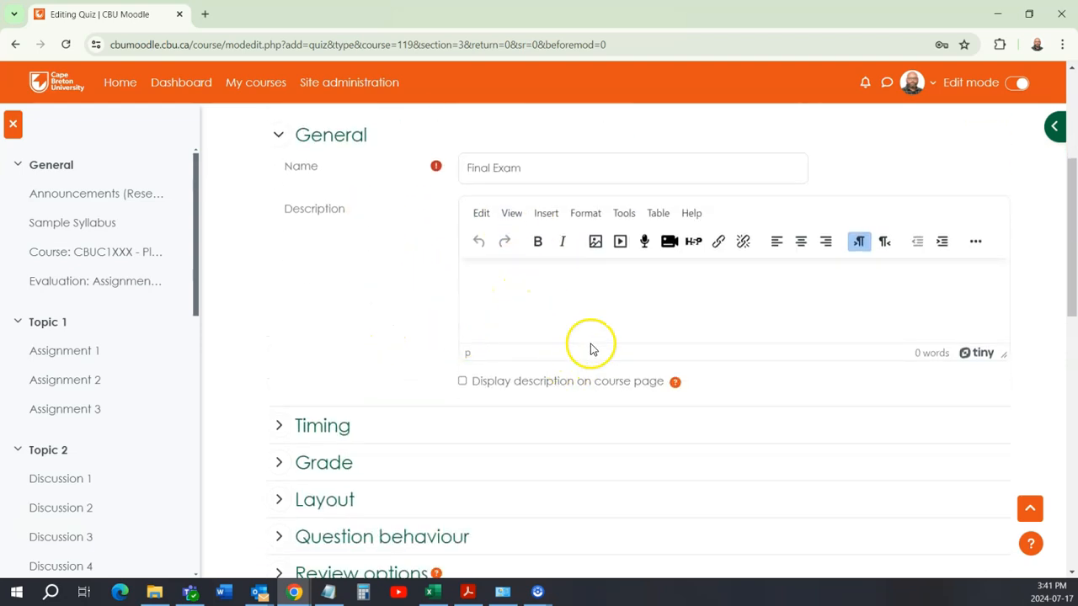
scroll(394, 342, "down", 2)
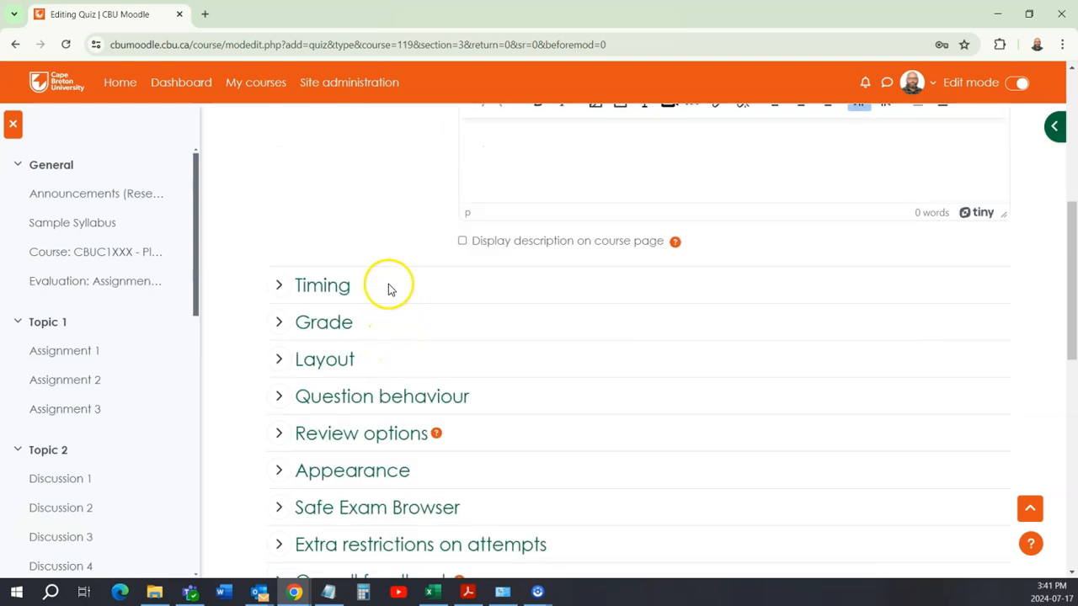
left_click(278, 287)
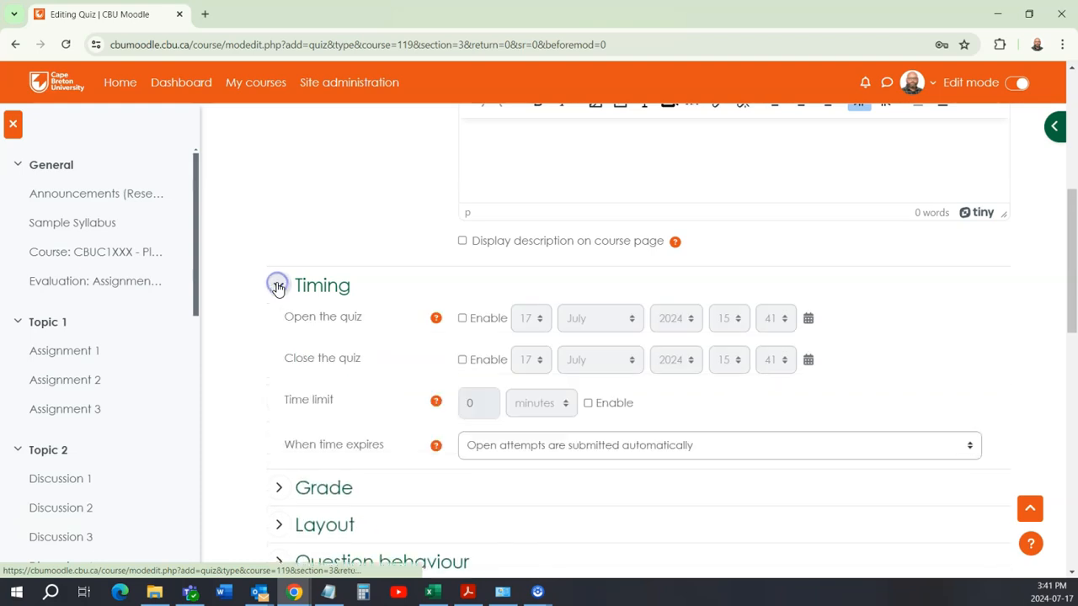
scroll(278, 305, "down", 2)
scroll(277, 309, "down", 2)
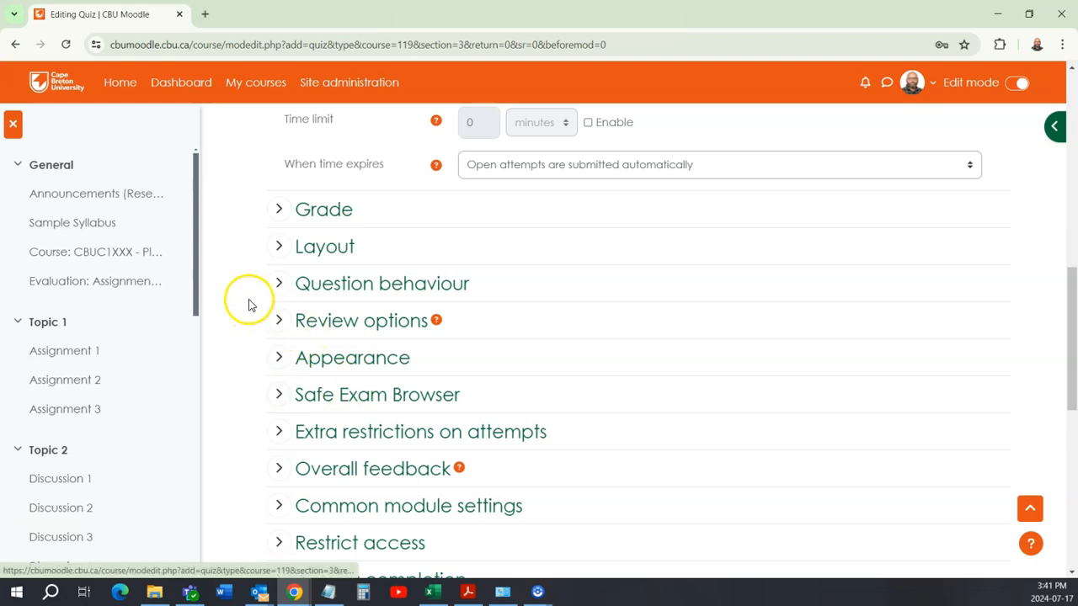
scroll(259, 261, "up", 2)
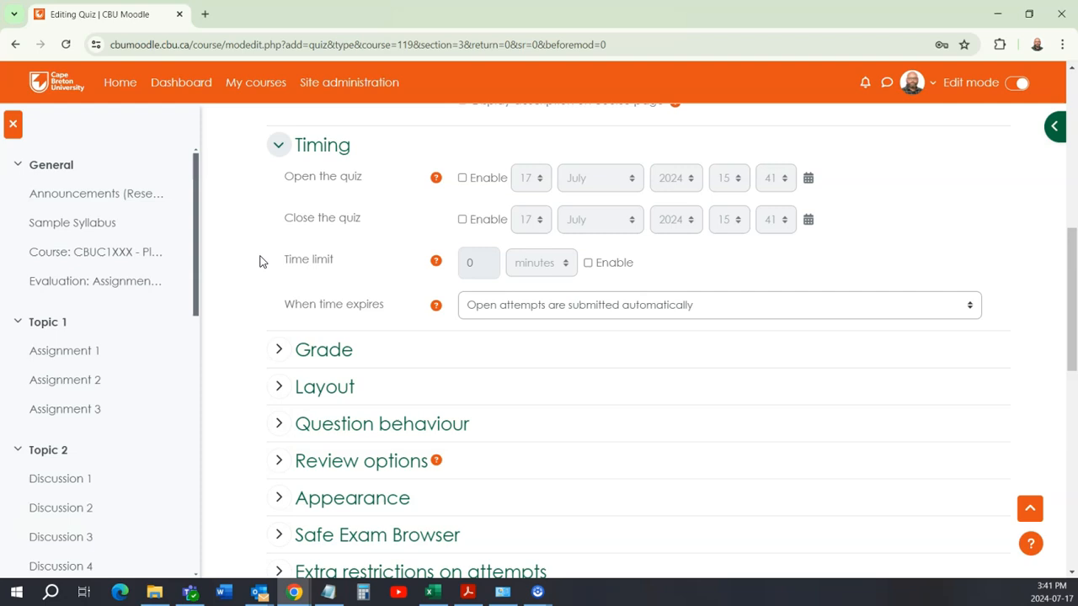
left_click(279, 348)
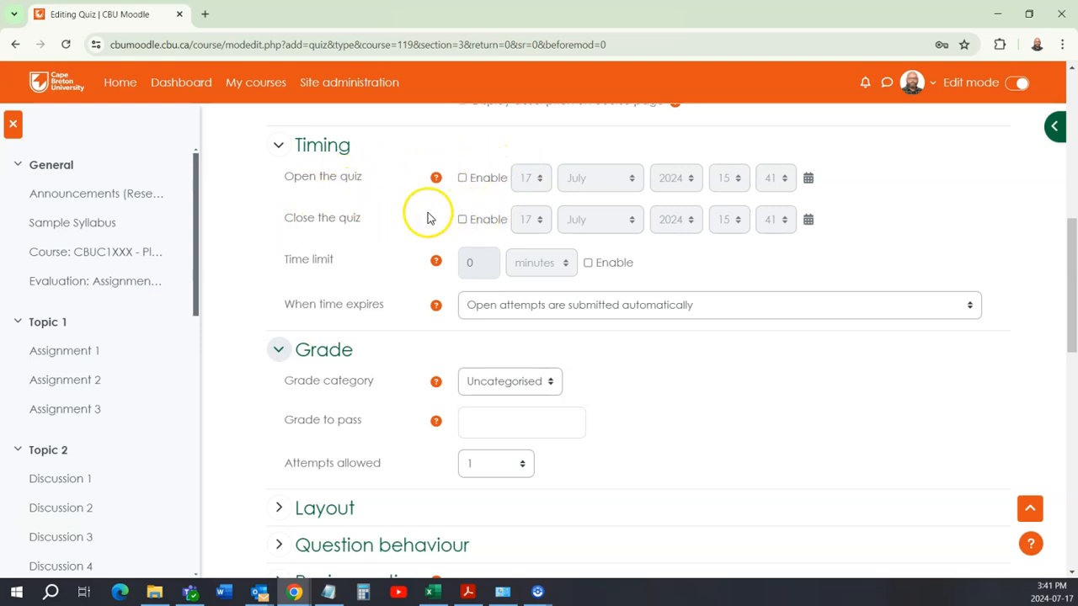
Step: Enable the quiz's open and close dates and set the closing month to August
left_click(461, 221)
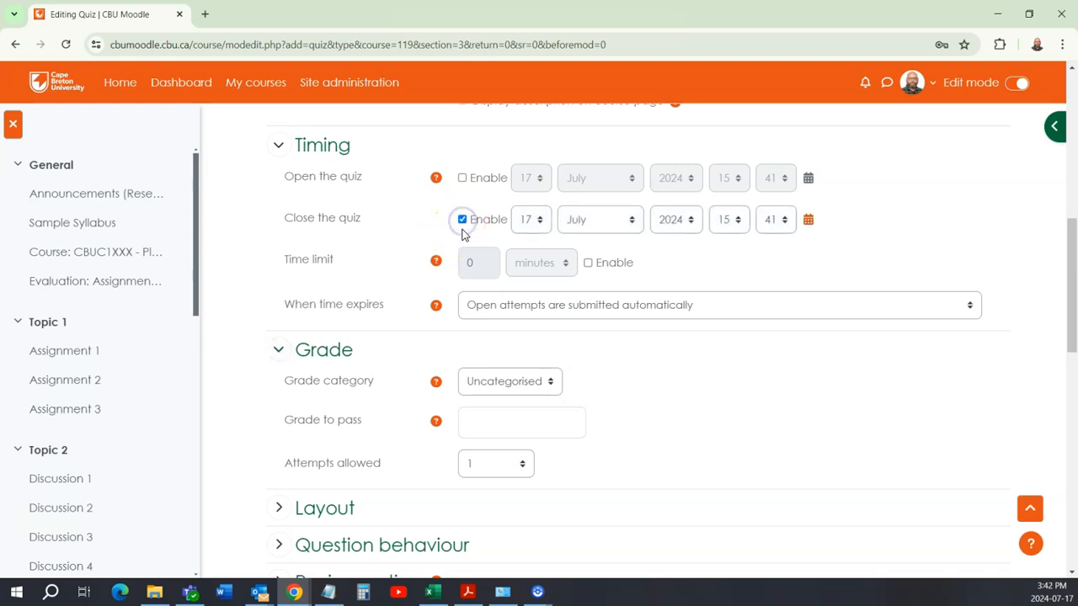
left_click(462, 177)
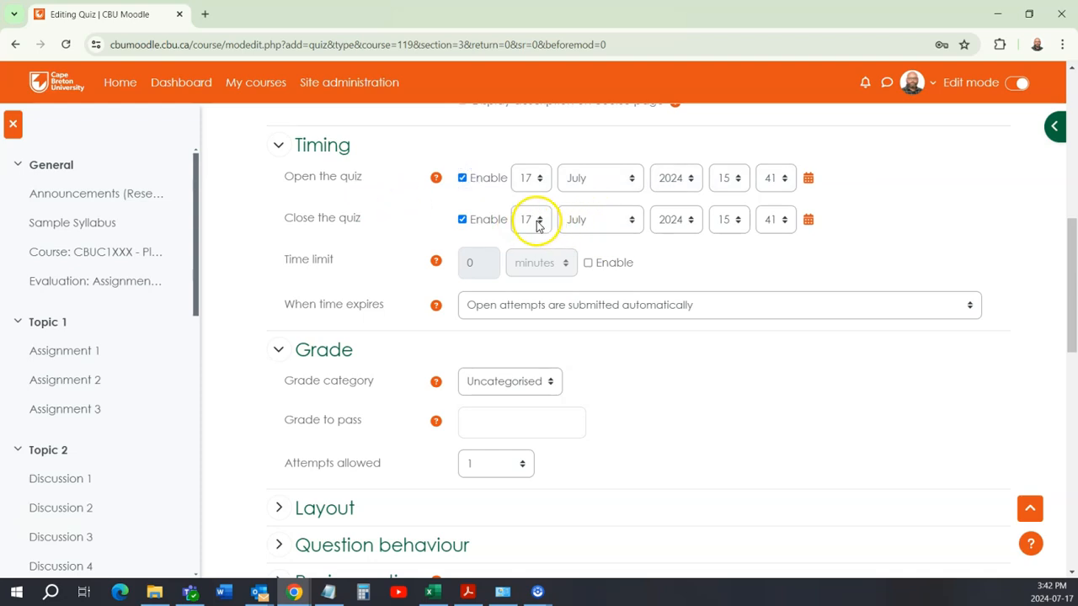
left_click(570, 223)
left_click(588, 332)
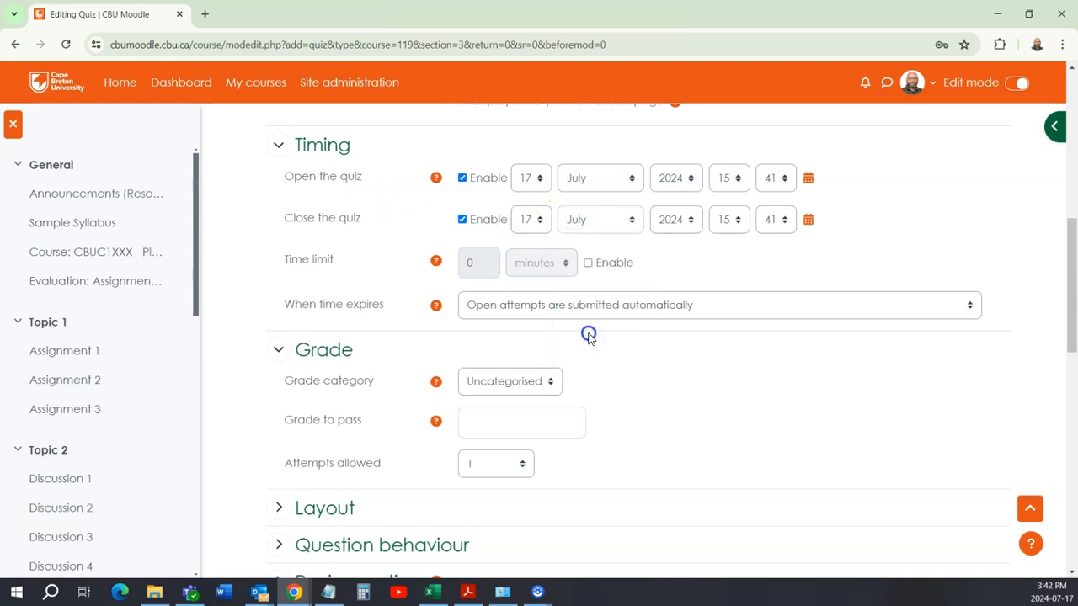
left_click(383, 207)
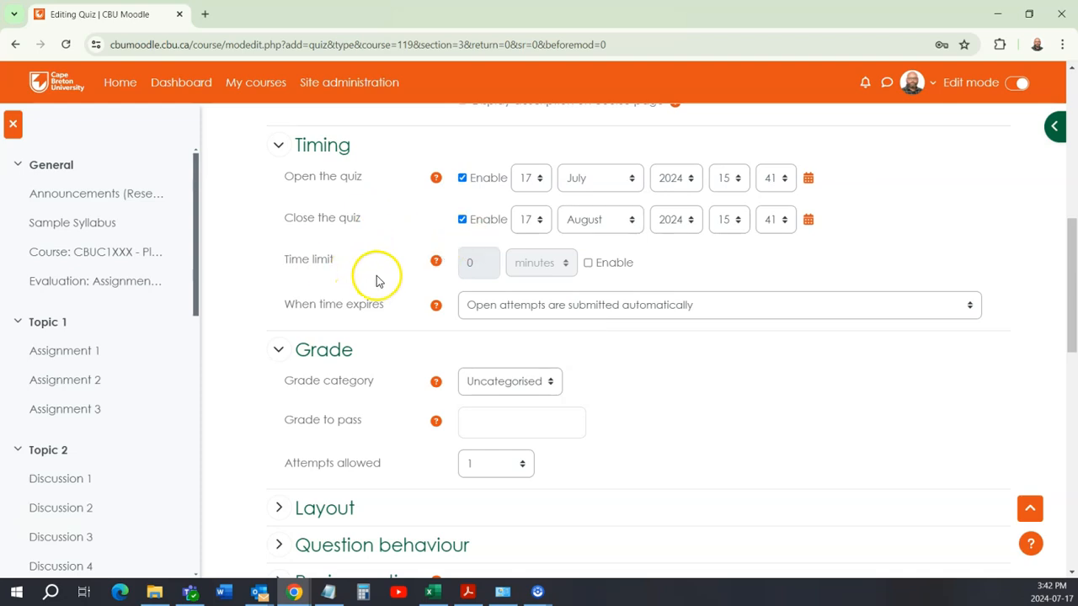
Step: Save and display the Final Exam quiz, and open its questions page
scroll(401, 226, "down", 3)
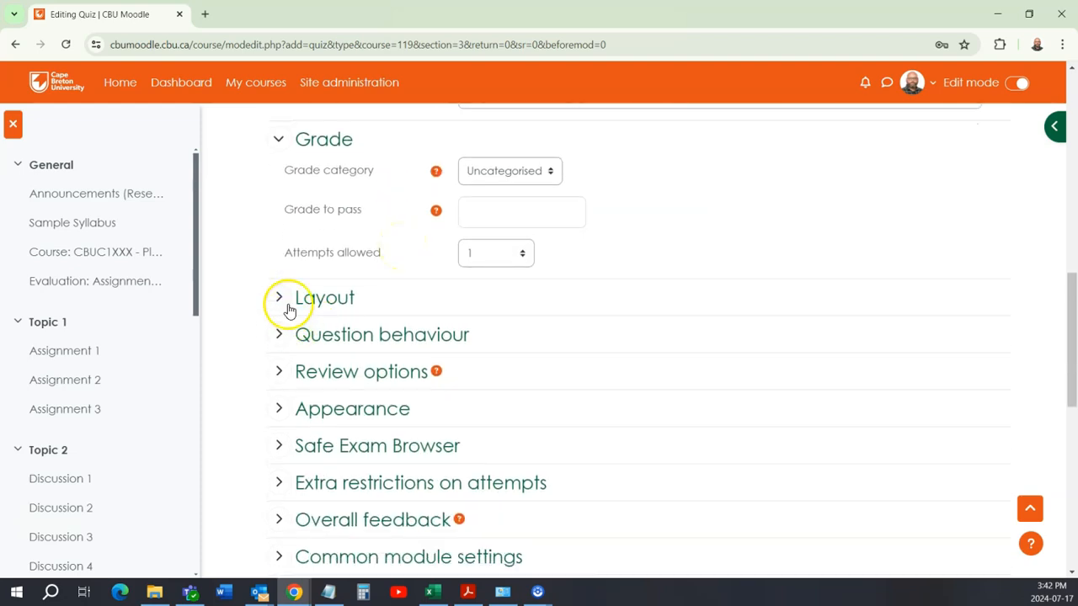
scroll(657, 366, "down", 6)
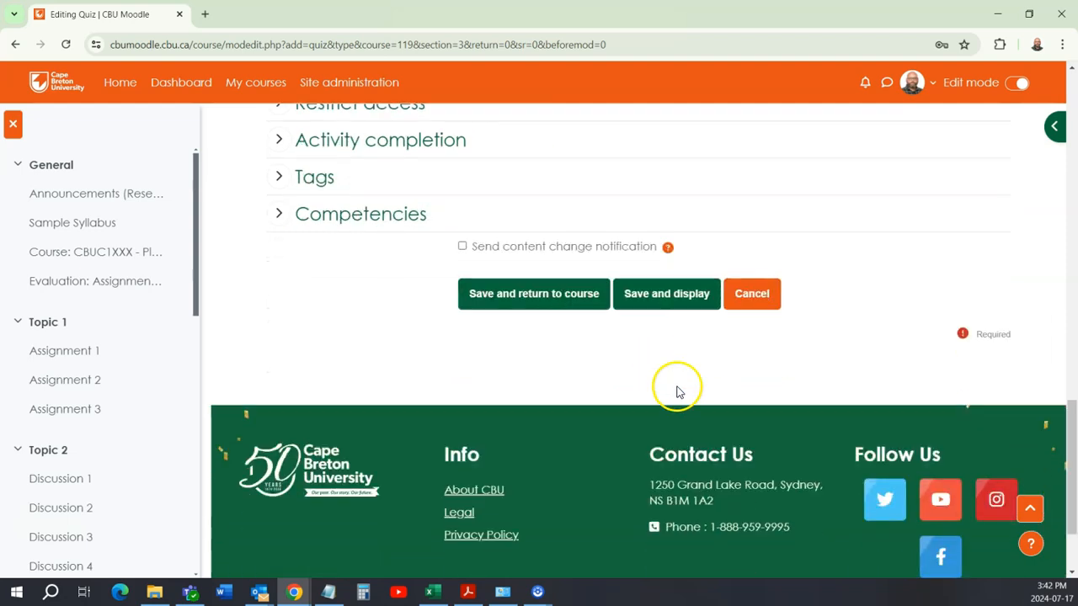
left_click(643, 298)
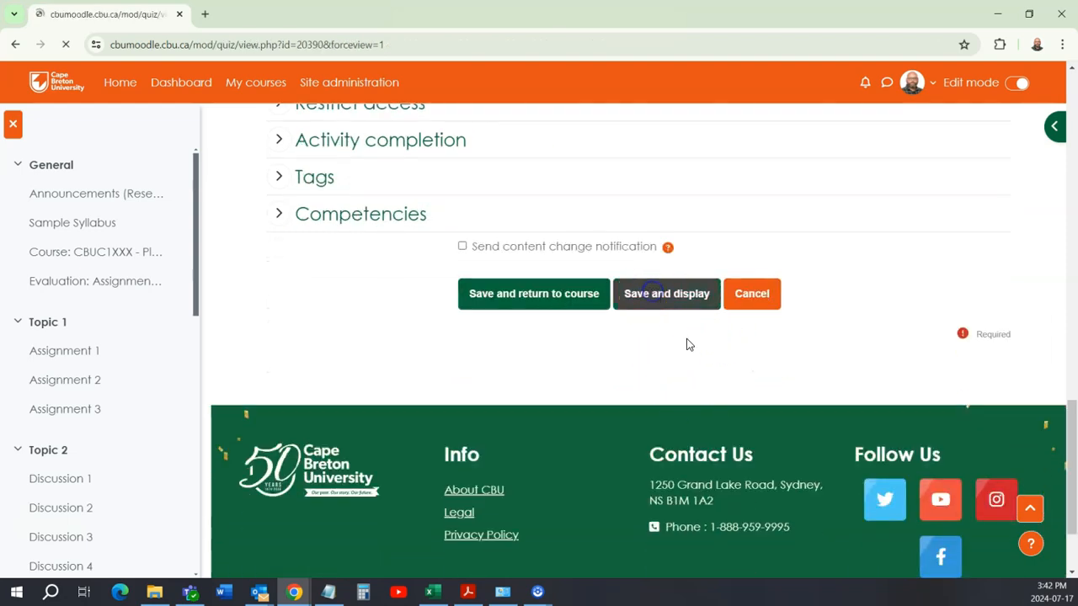
scroll(514, 380, "down", 2)
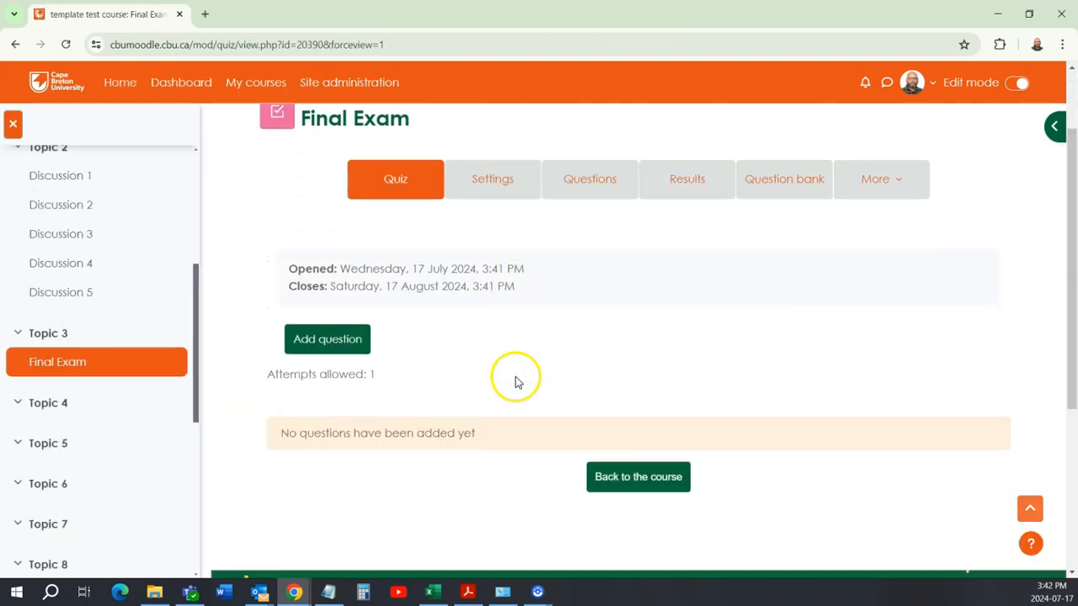
scroll(455, 284, "up", 2)
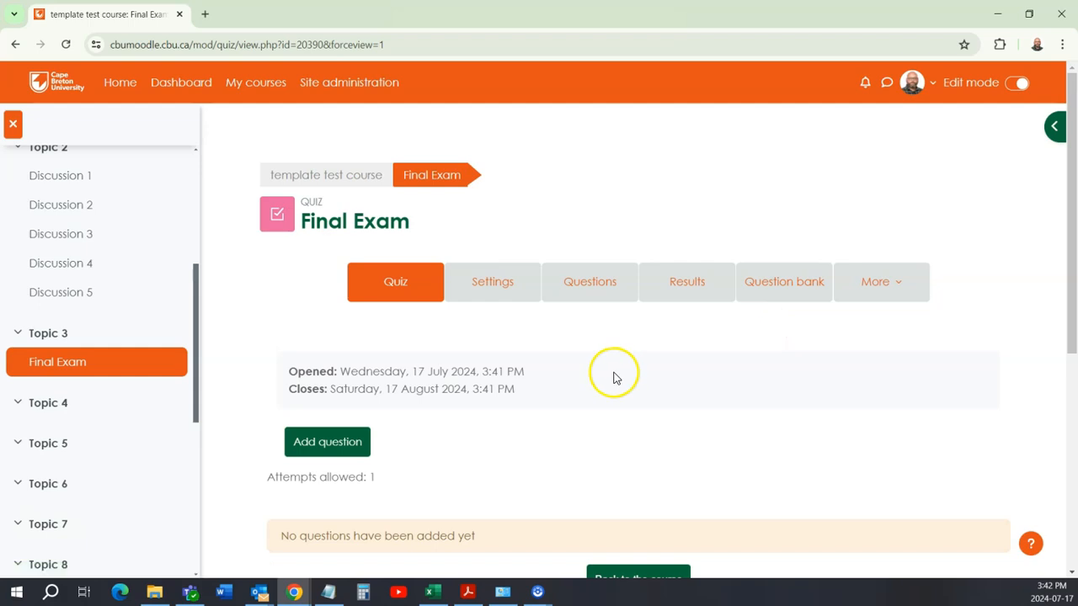
left_click(598, 283)
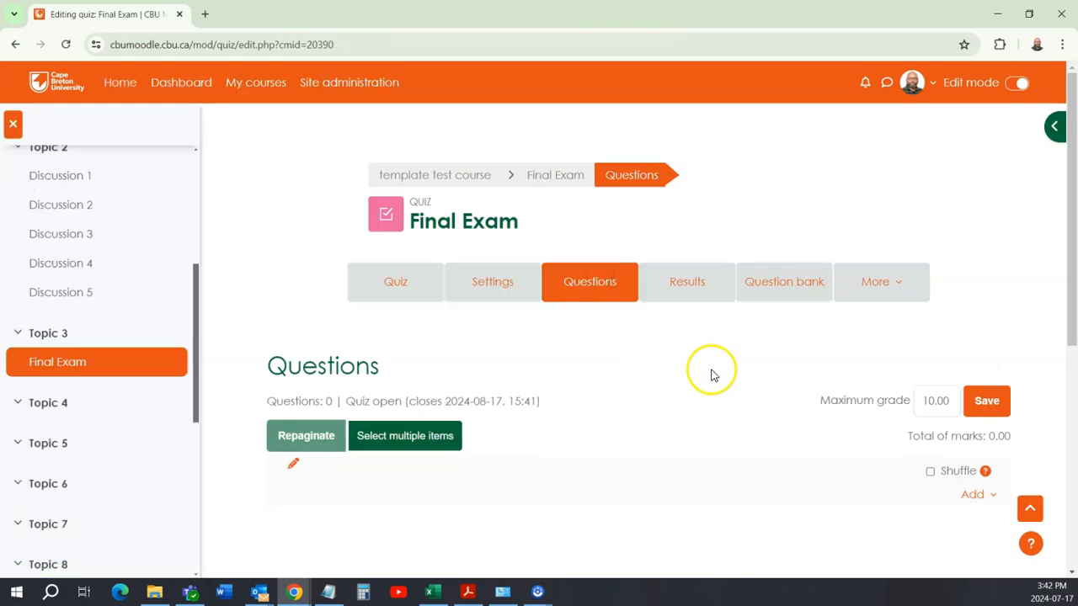
Step: Set the Final Exam quiz's maximum grade to 30 and save it
scroll(712, 375, "down", 2)
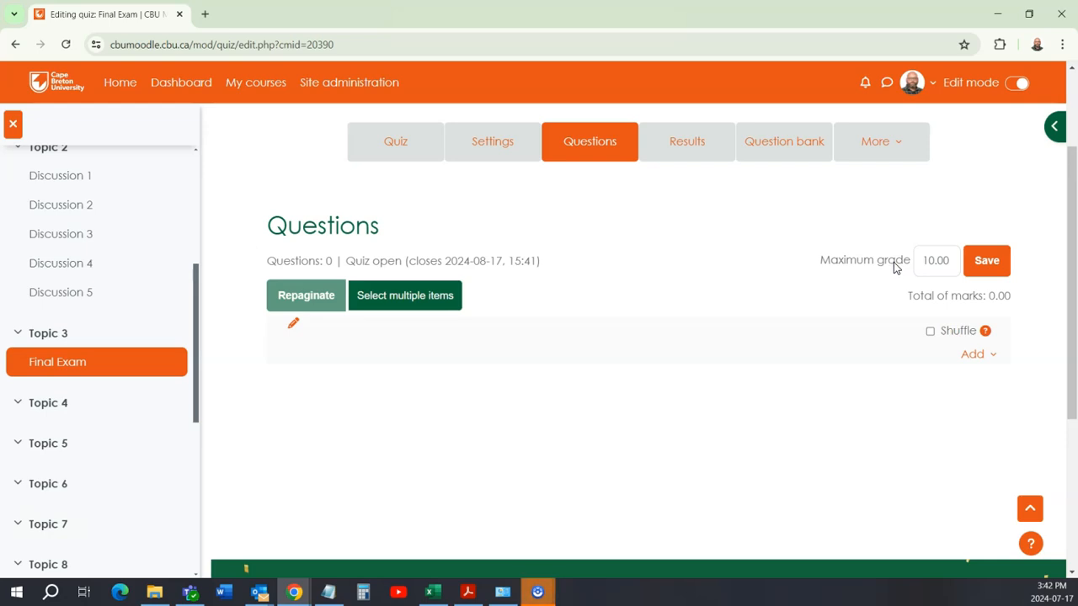
left_click(932, 260)
left_click(986, 261)
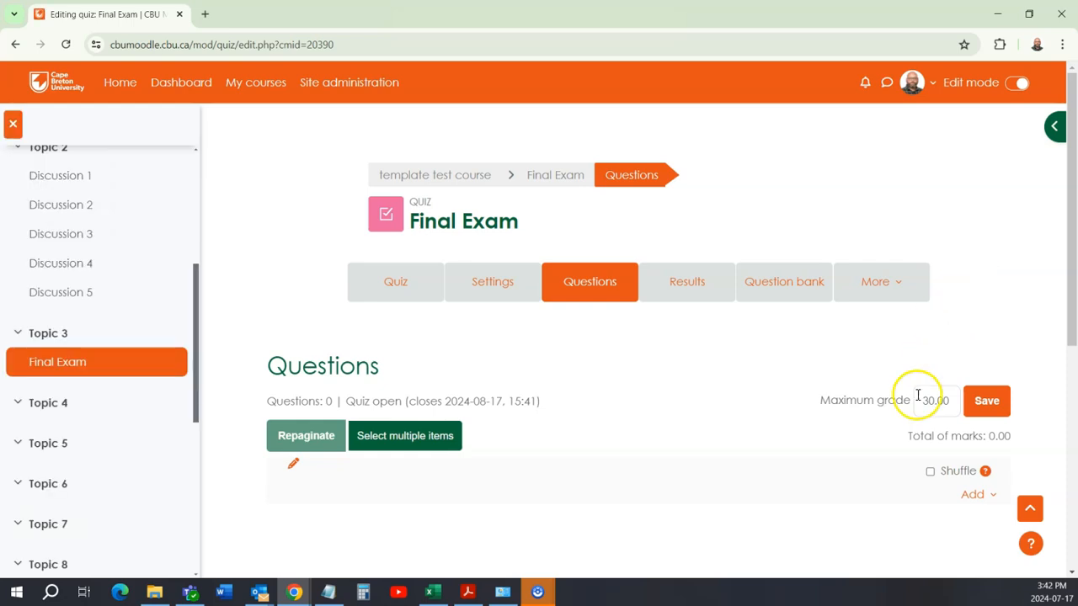
Step: Return to the template test course page and open the course's Gradebook setup
scroll(825, 432, "down", 1)
scroll(720, 387, "down", 1)
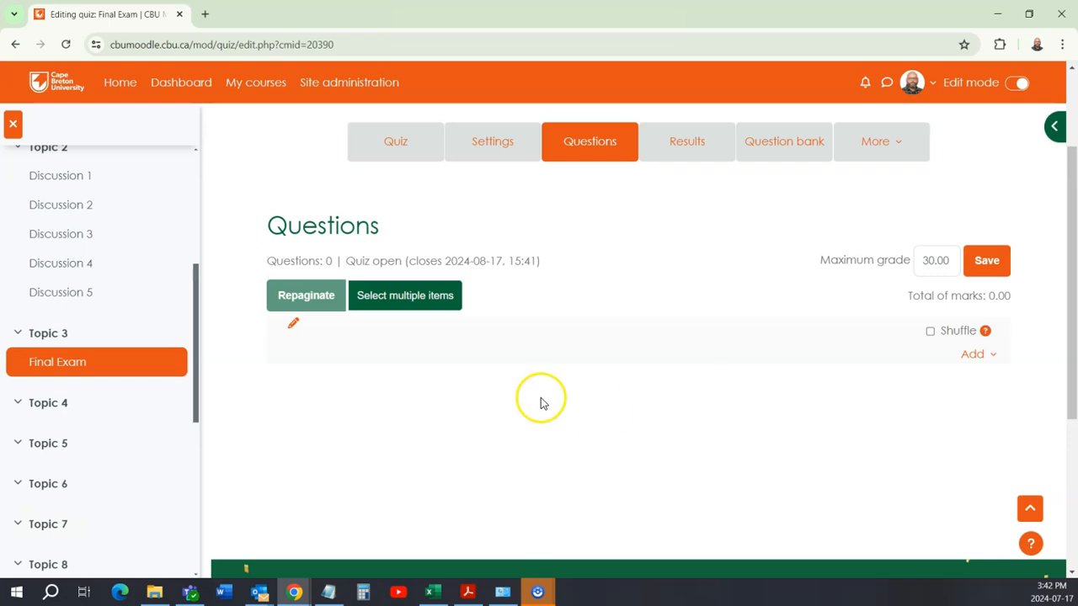
scroll(514, 379, "down", 2)
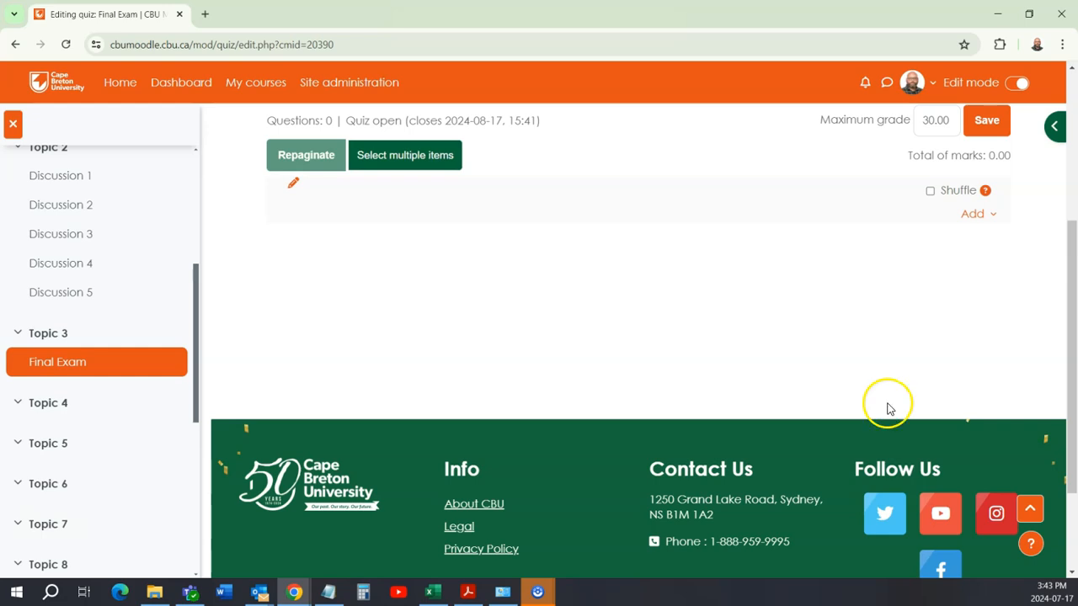
scroll(986, 365, "up", 3)
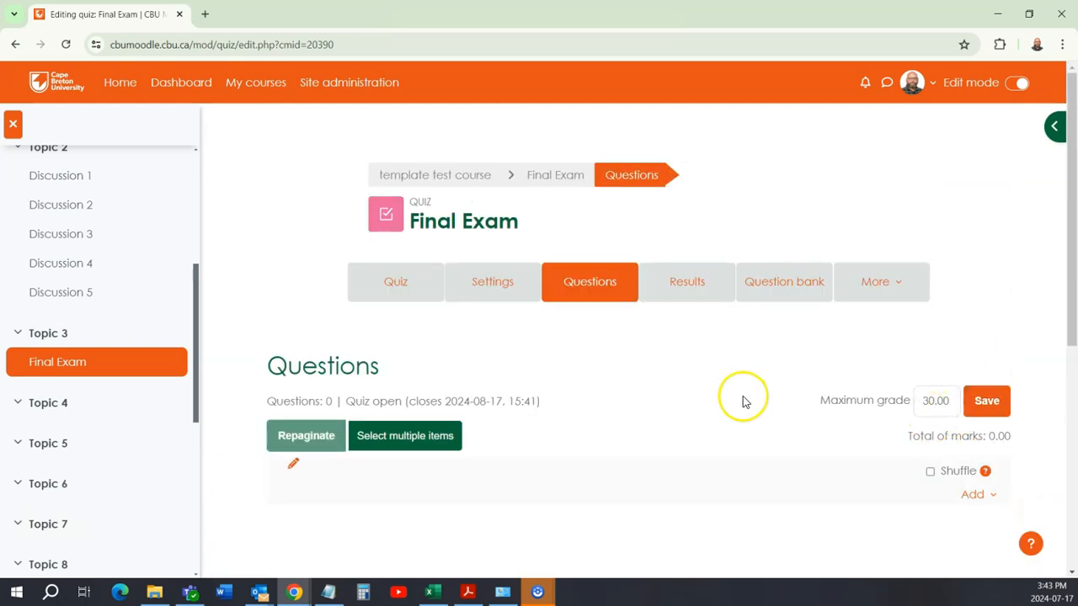
left_click(439, 178)
scroll(501, 296, "up", 8)
scroll(503, 296, "up", 10)
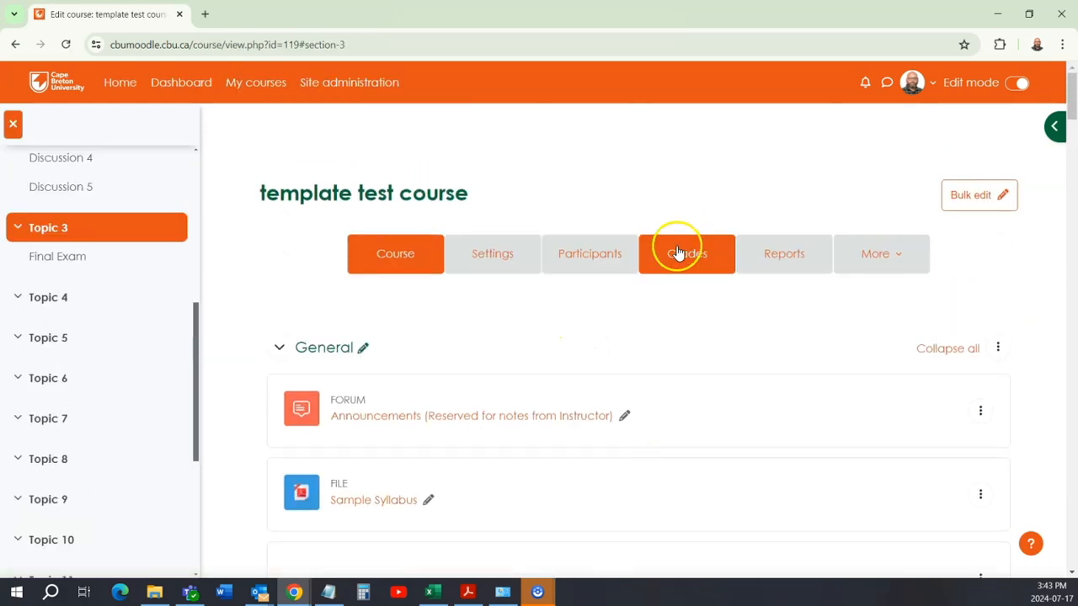
left_click(678, 254)
left_click(372, 346)
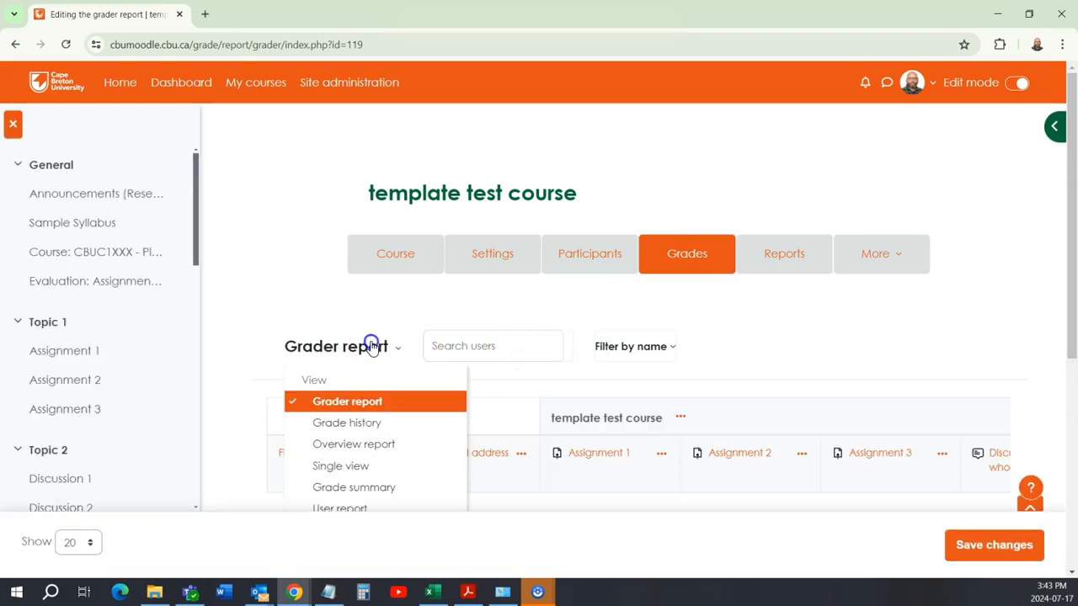
scroll(375, 374, "down", 3)
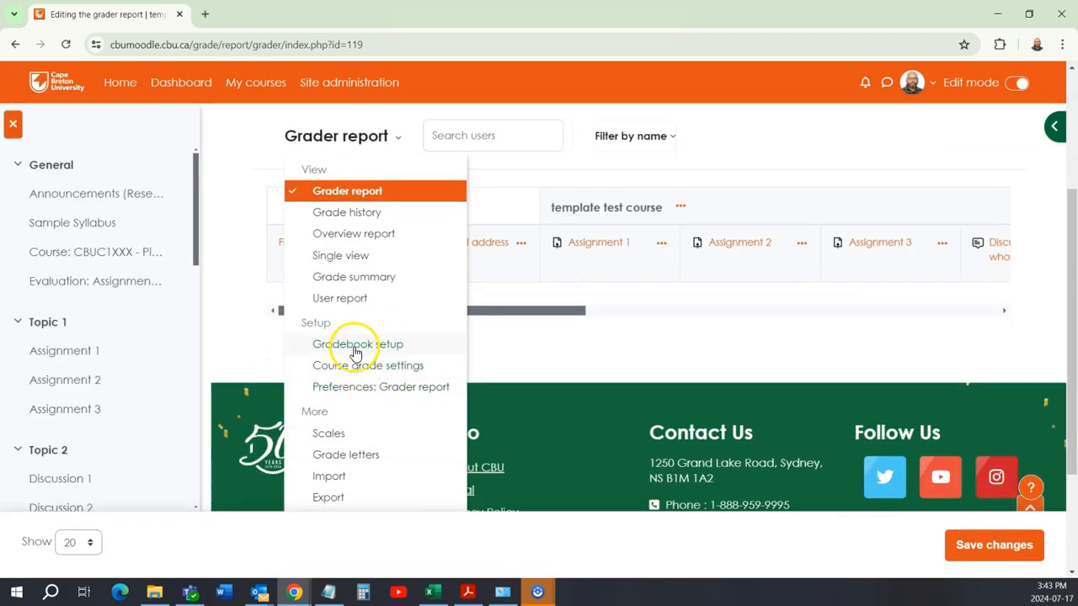
left_click(356, 346)
Step: Review the weights and maximum grades of the assignments, discussions and Final Exam, along with the course total
scroll(486, 394, "down", 4)
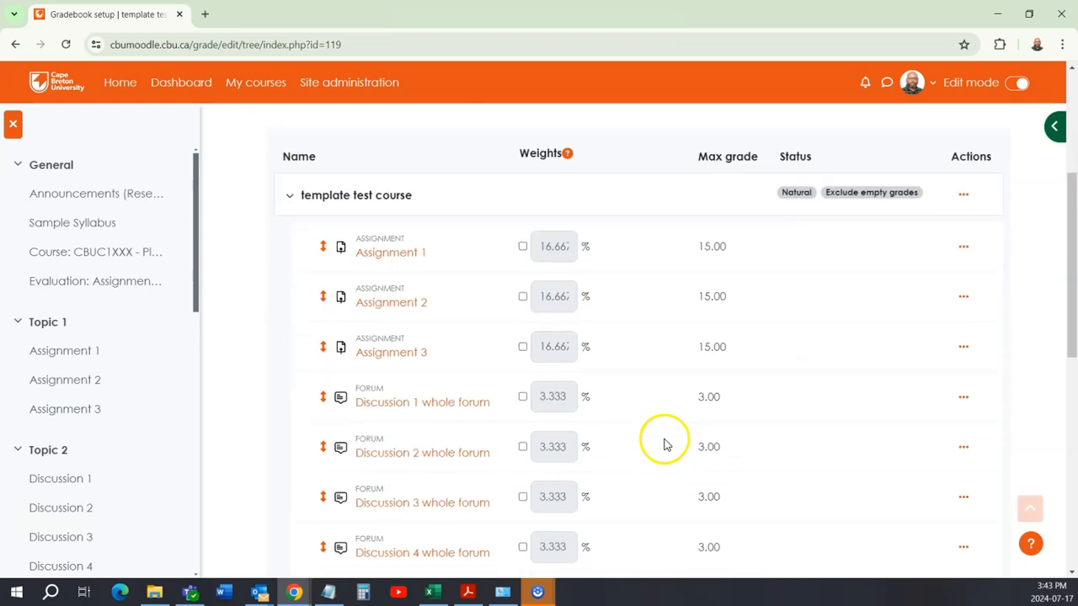
scroll(663, 445, "down", 5)
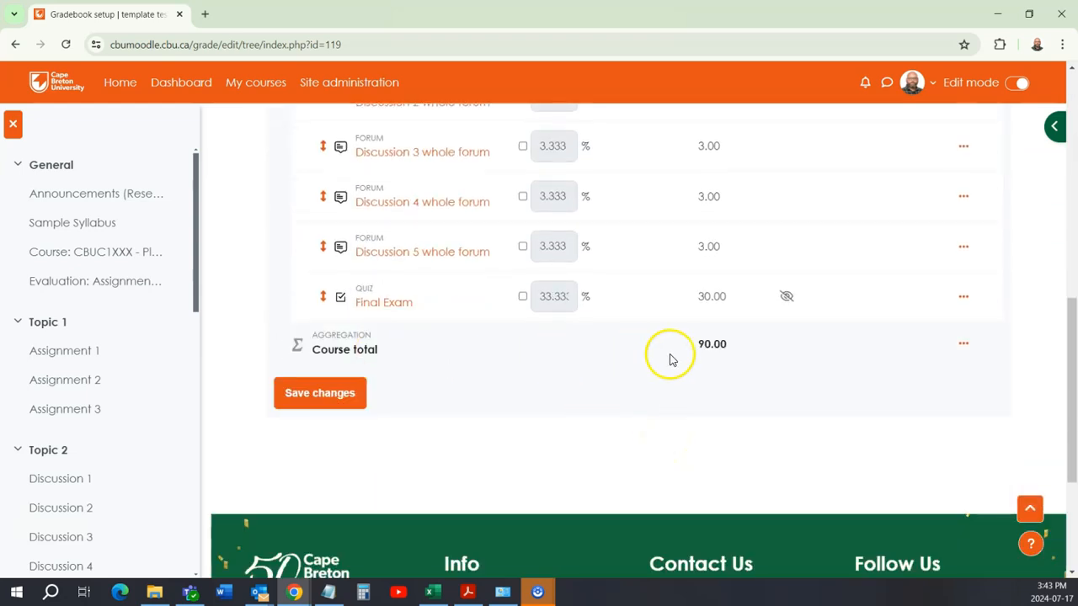
scroll(665, 341, "up", 1)
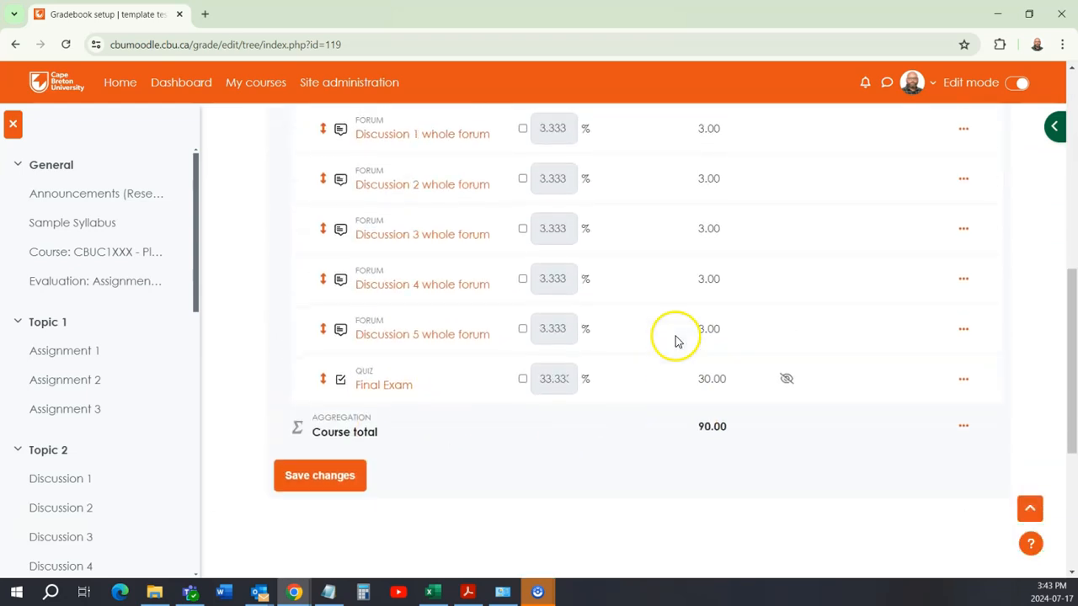
scroll(675, 342, "up", 1)
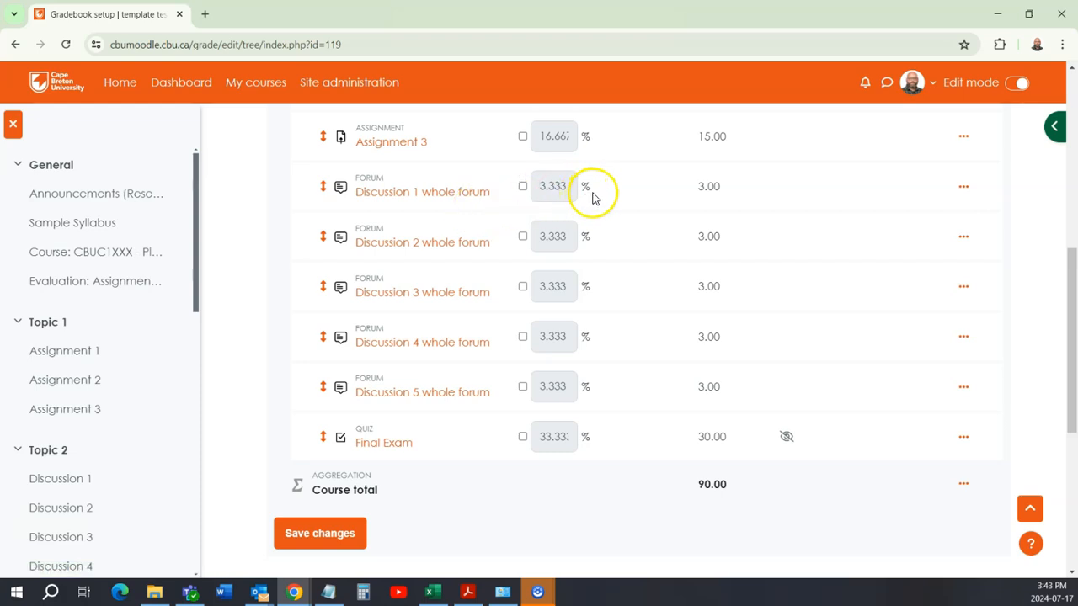
scroll(657, 315, "up", 3)
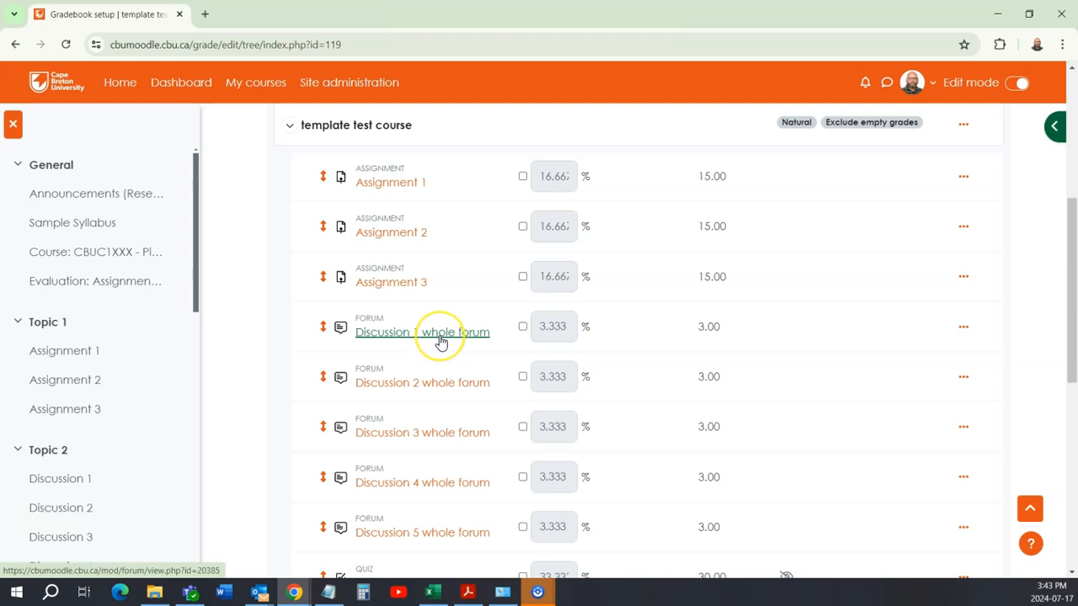
scroll(441, 341, "up", 1)
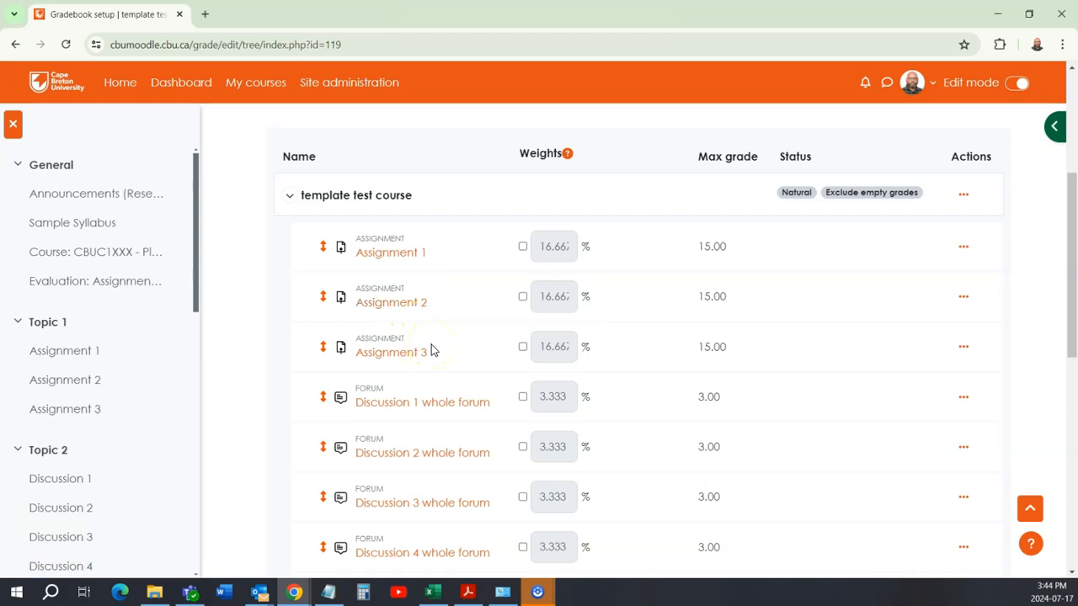
scroll(469, 346, "down", 5)
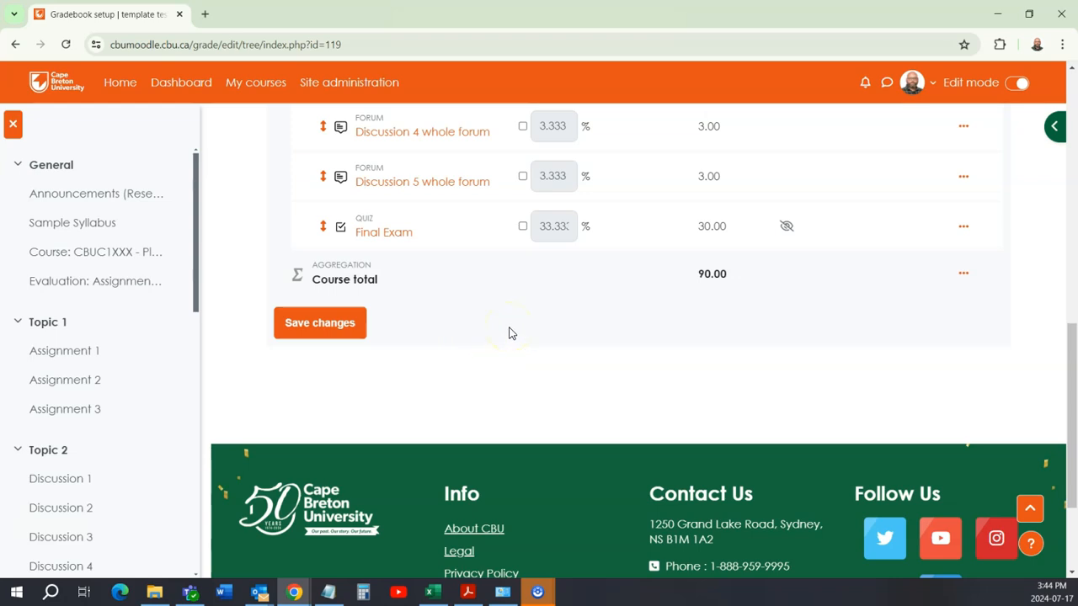
scroll(509, 333, "up", 7)
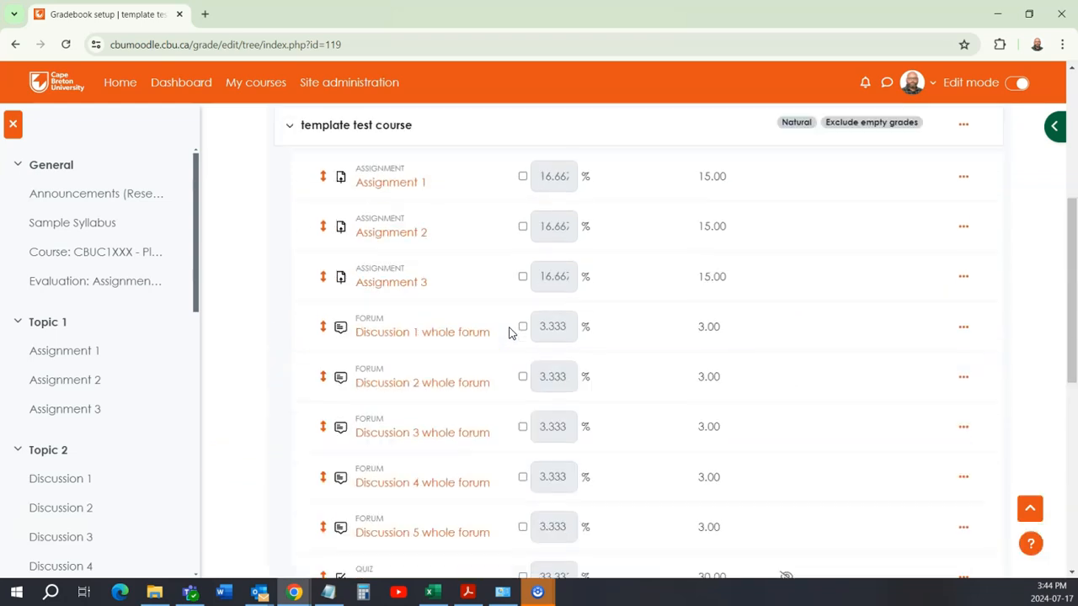
scroll(506, 328, "up", 1)
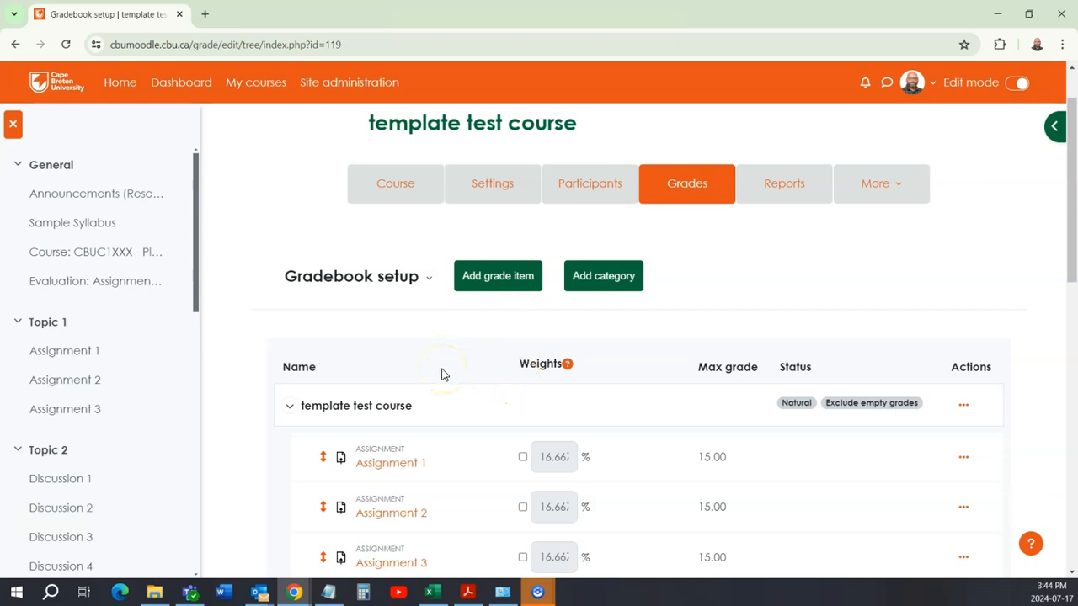
Step: Add a new grade item to the gradebook and name it Participation
left_click(497, 282)
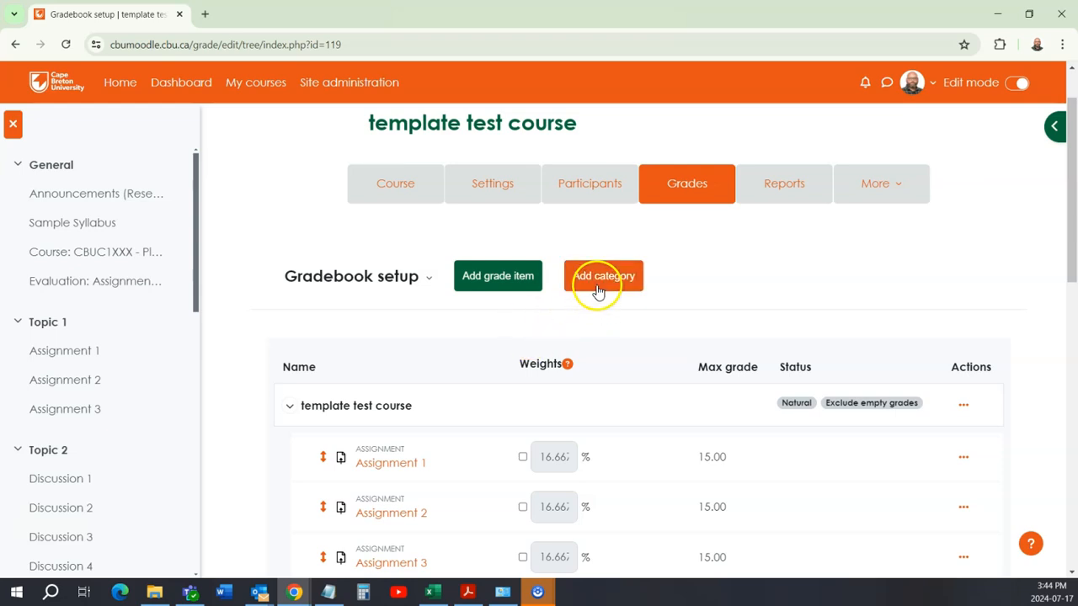
left_click(488, 278)
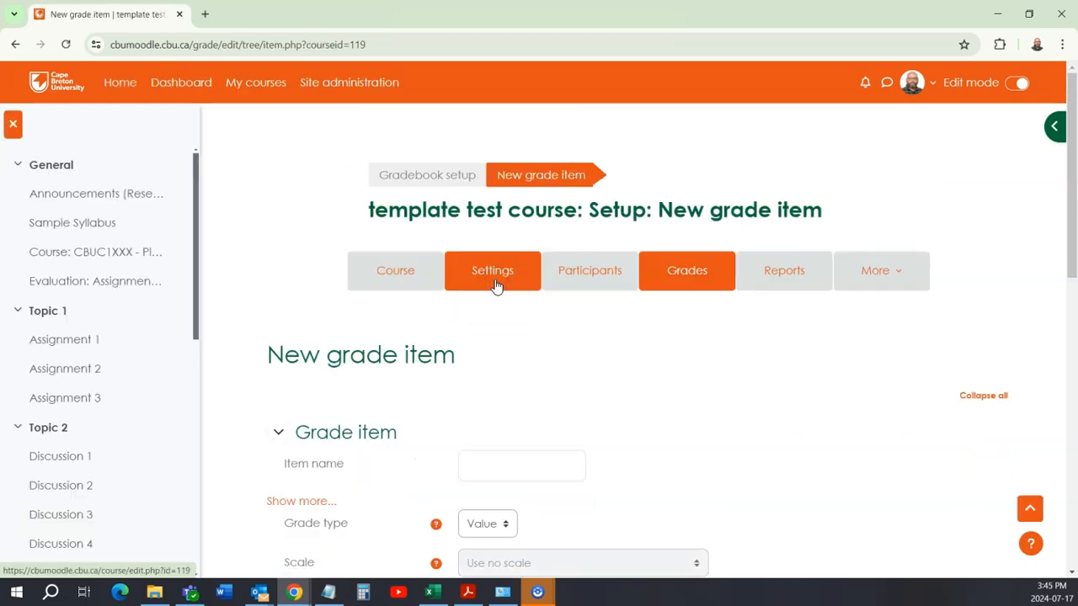
scroll(505, 337, "down", 2)
left_click(505, 323)
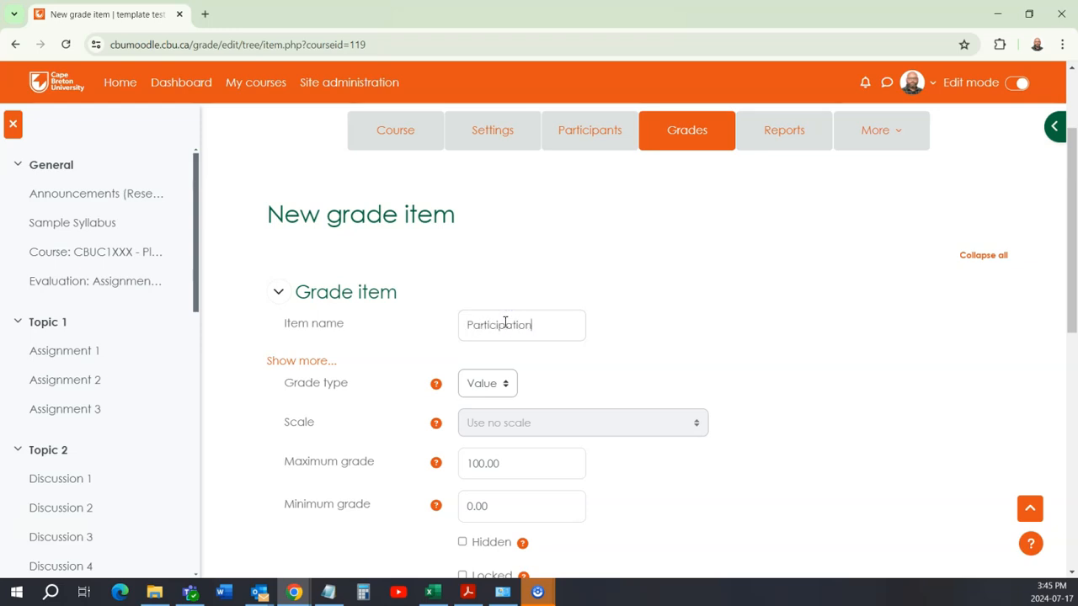
Step: Set the Participation item's maximum grade to 10 and save the grade item
scroll(505, 323, "down", 2)
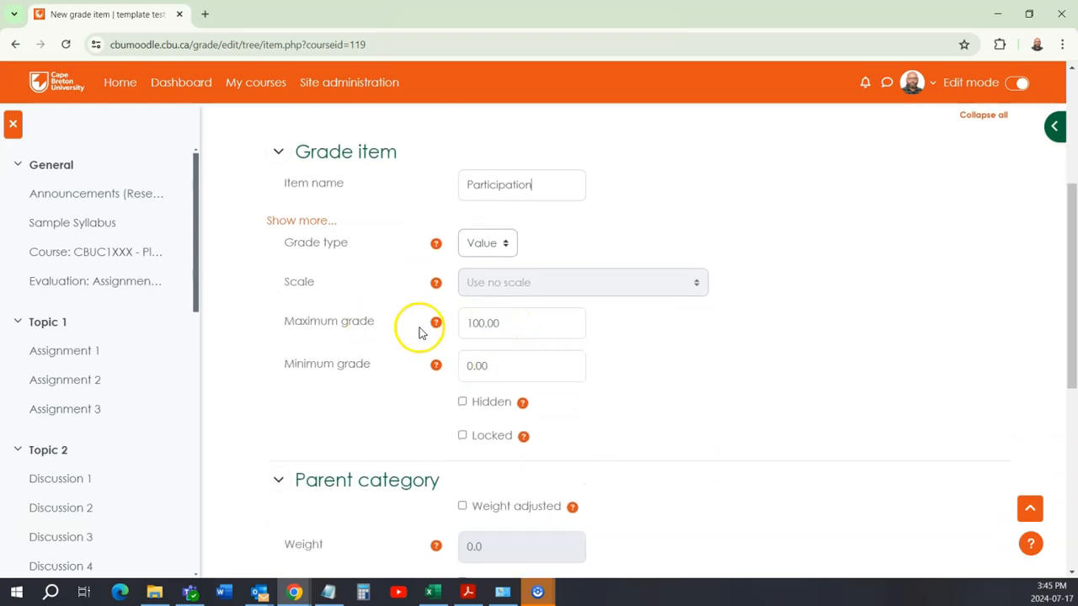
left_click_drag(508, 323, 478, 323)
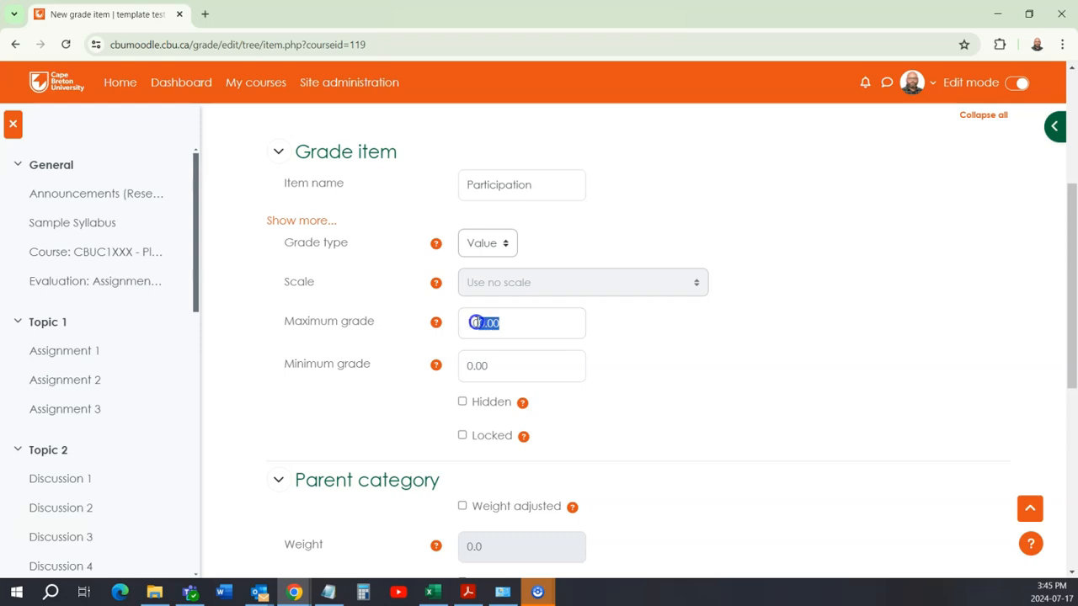
key("BackSpace")
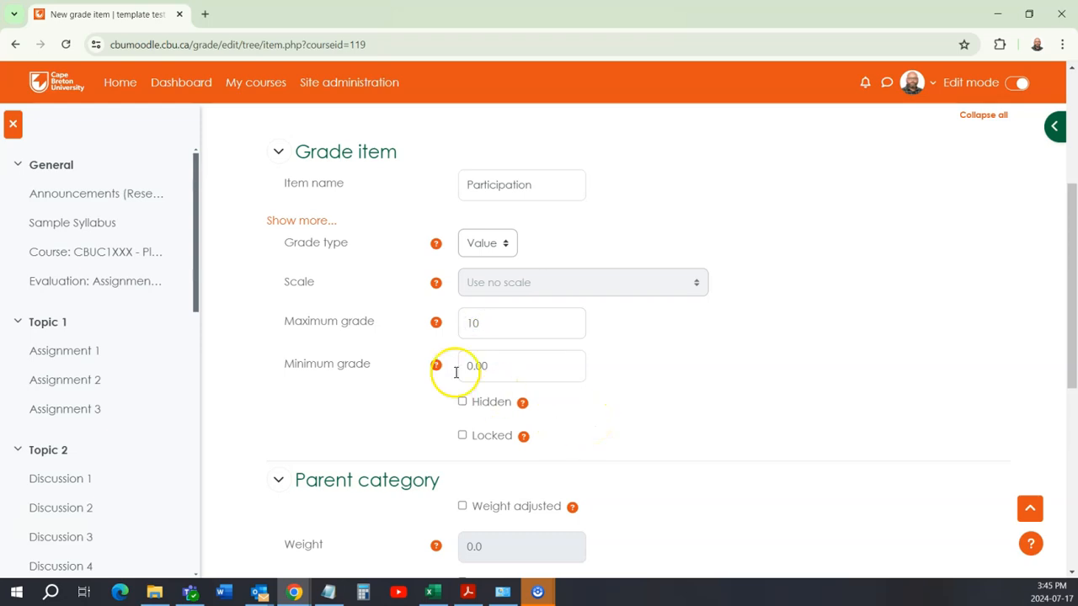
scroll(391, 312, "down", 1)
scroll(396, 316, "down", 5)
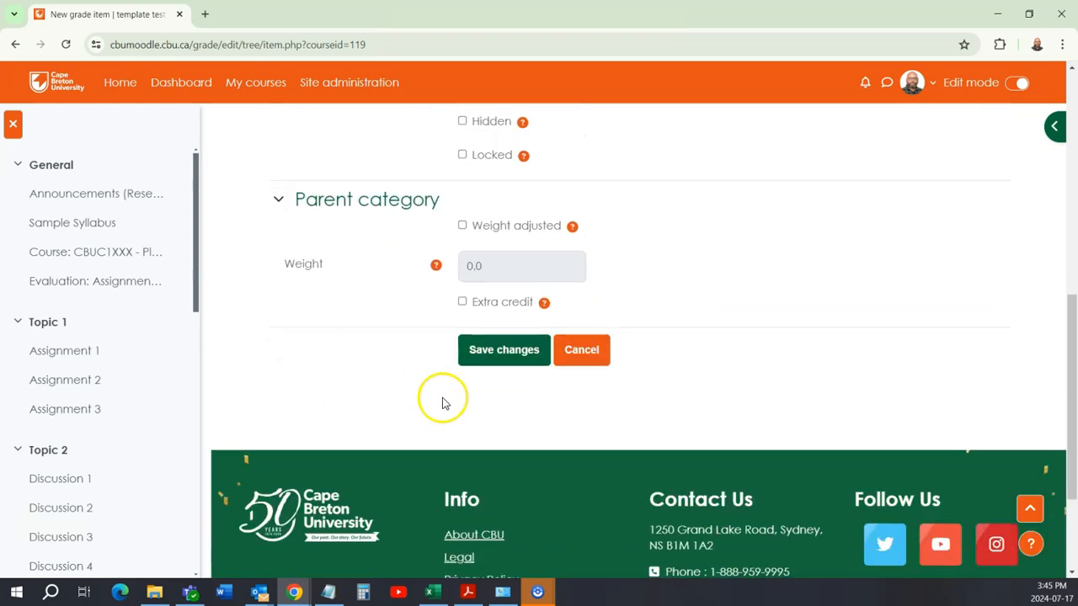
left_click(505, 350)
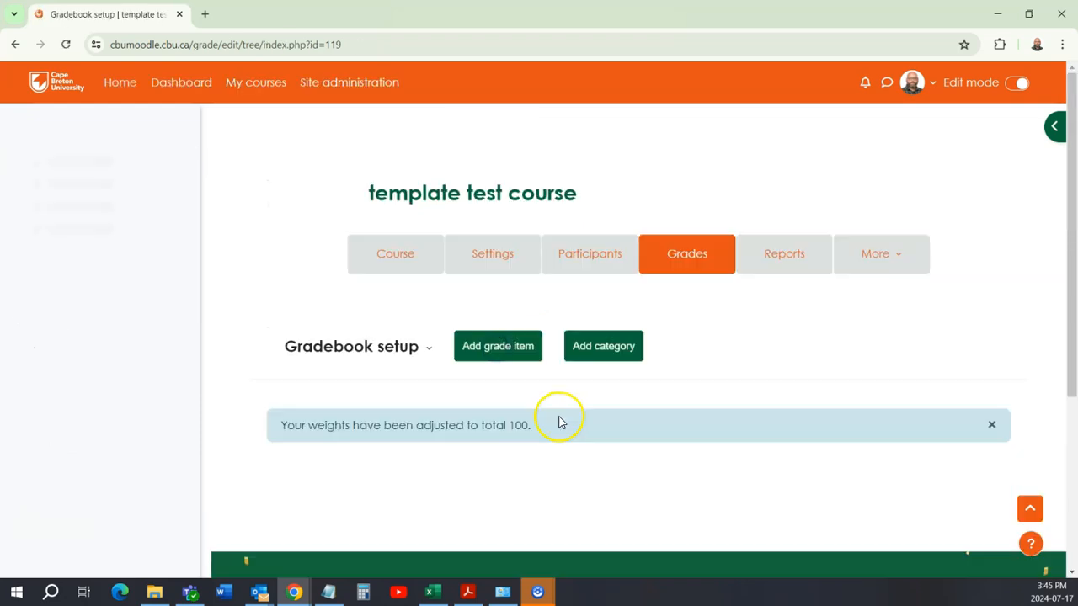
Step: Check the gradebook's recalculated item weights and course total with the Participation item included
scroll(436, 368, "down", 7)
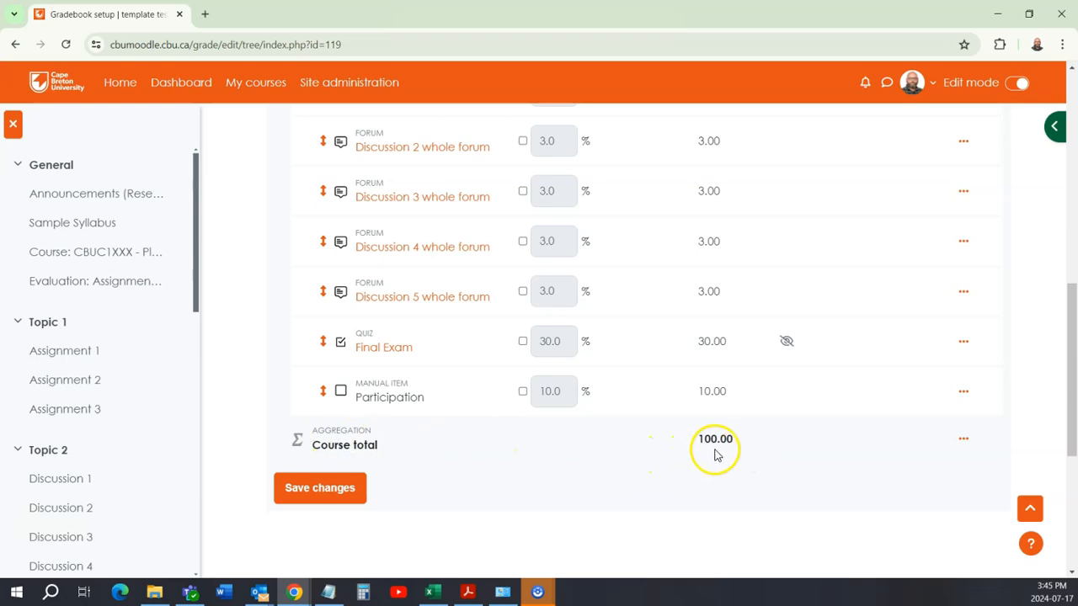
scroll(715, 452, "up", 2)
scroll(718, 448, "up", 4)
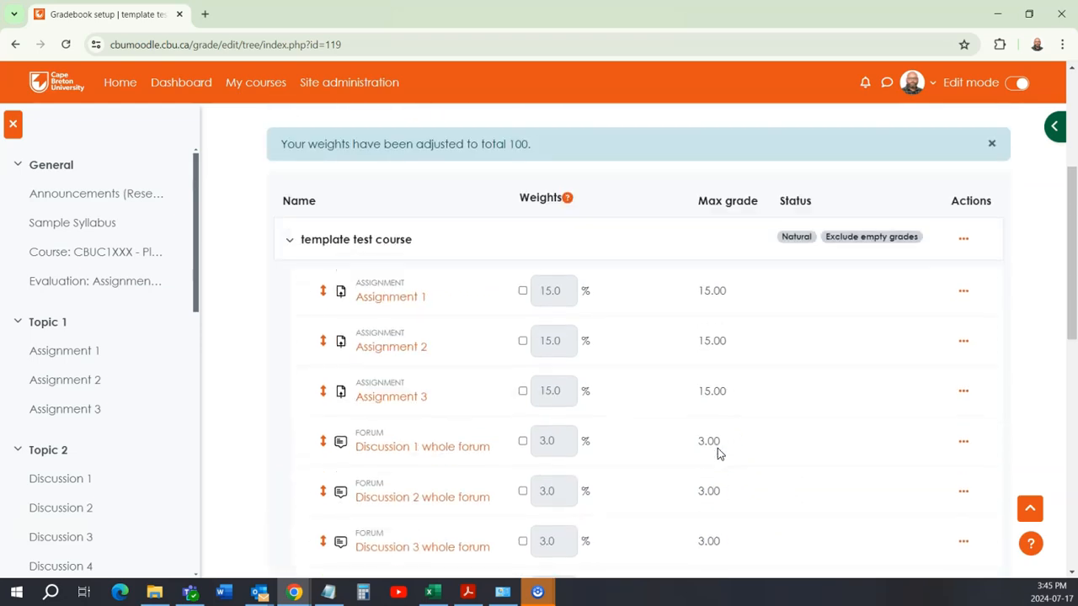
scroll(717, 448, "down", 3)
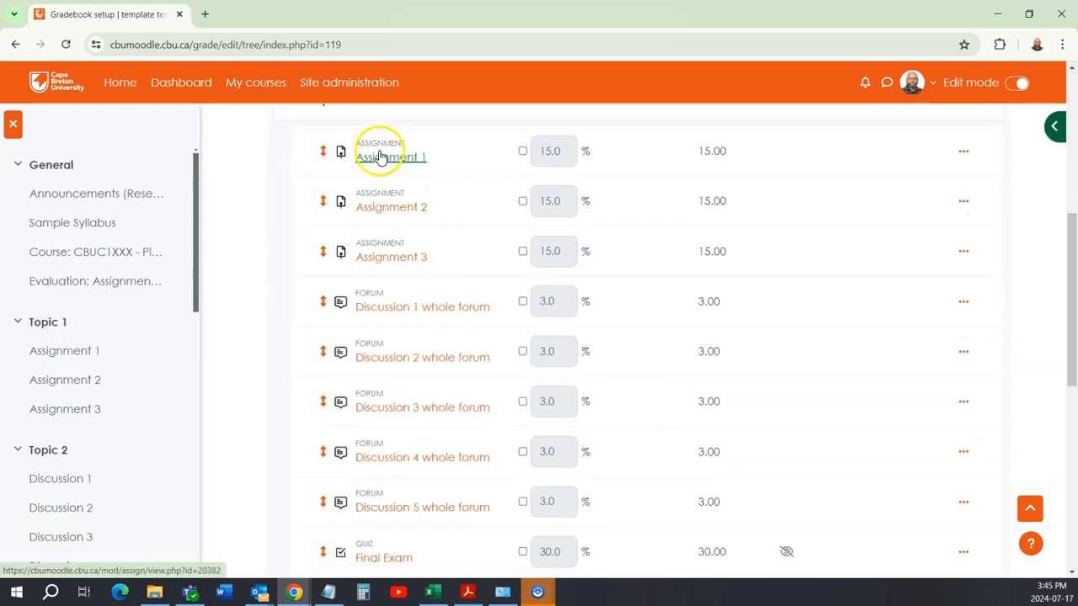
scroll(421, 295, "up", 3)
scroll(414, 320, "up", 3)
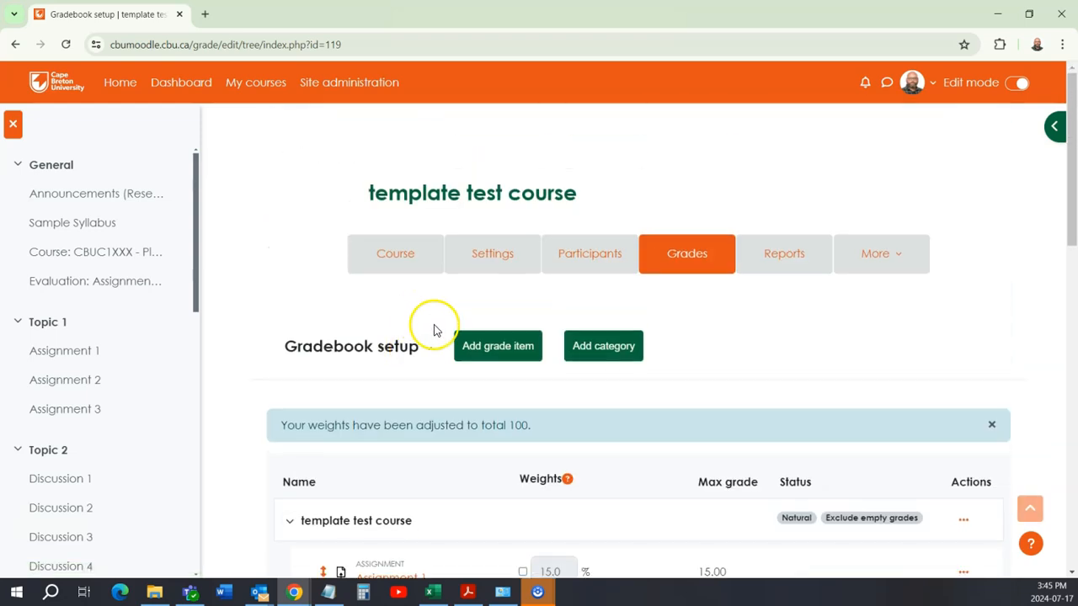
Step: Go to the course page, view Assignment 1's submission and grading page, and return to the course's topic list
left_click(397, 257)
scroll(469, 344, "down", 12)
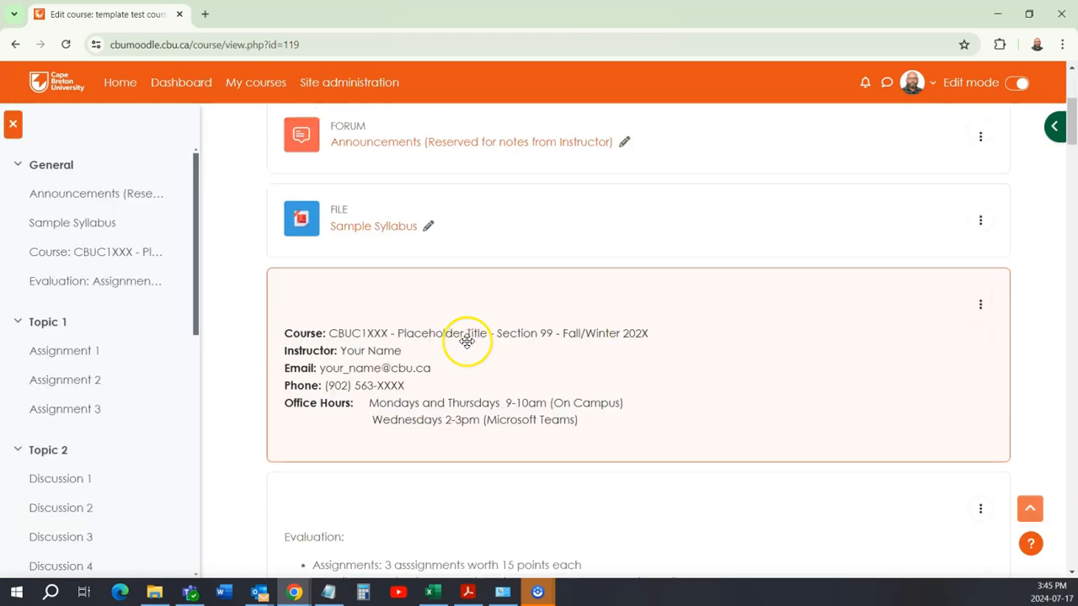
scroll(467, 341, "down", 1)
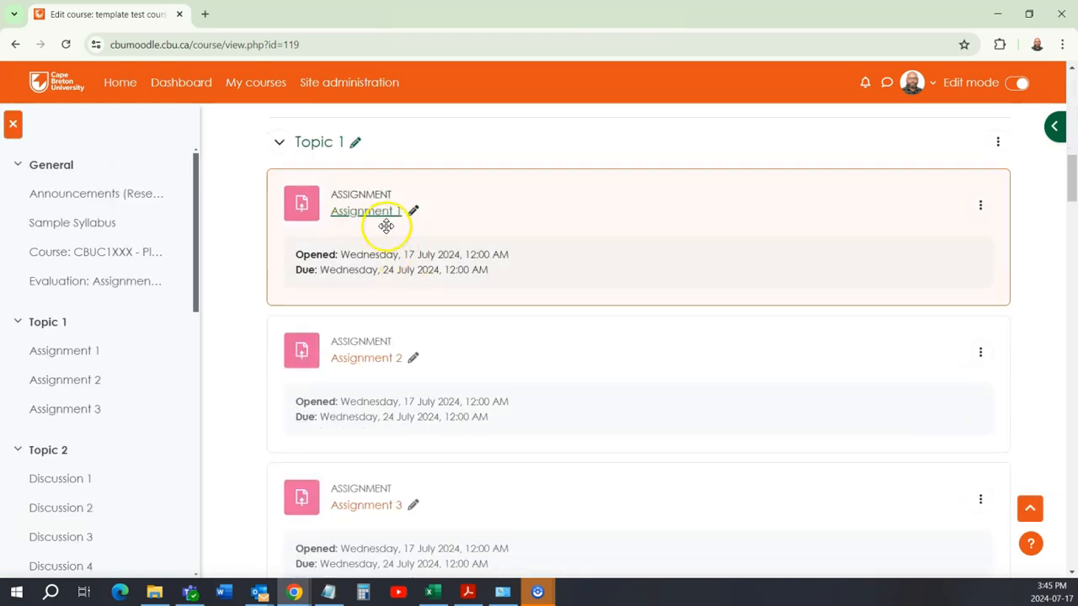
left_click(378, 216)
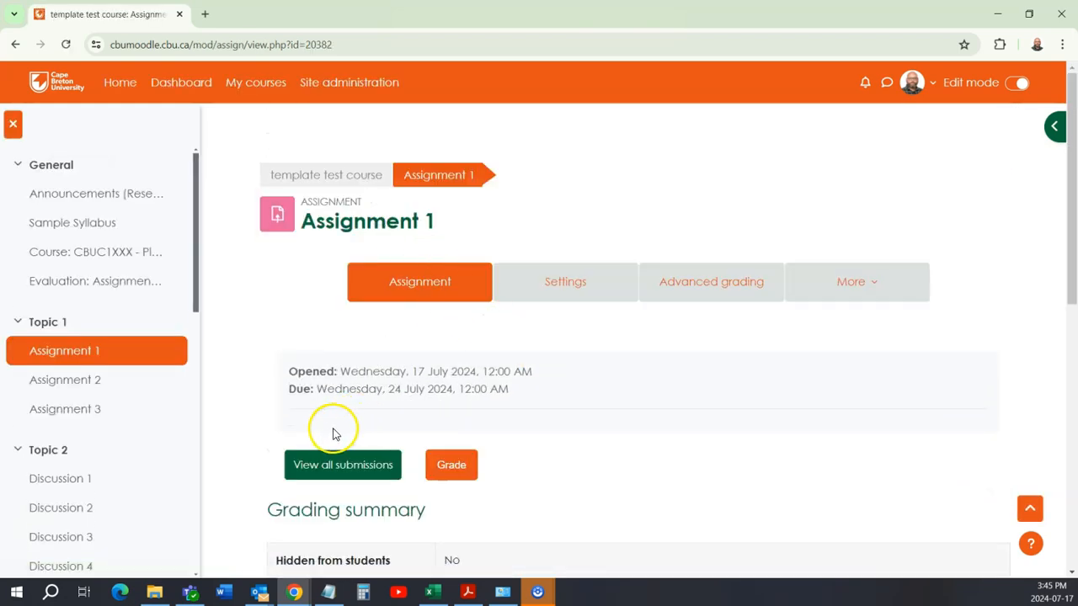
scroll(354, 362, "down", 1)
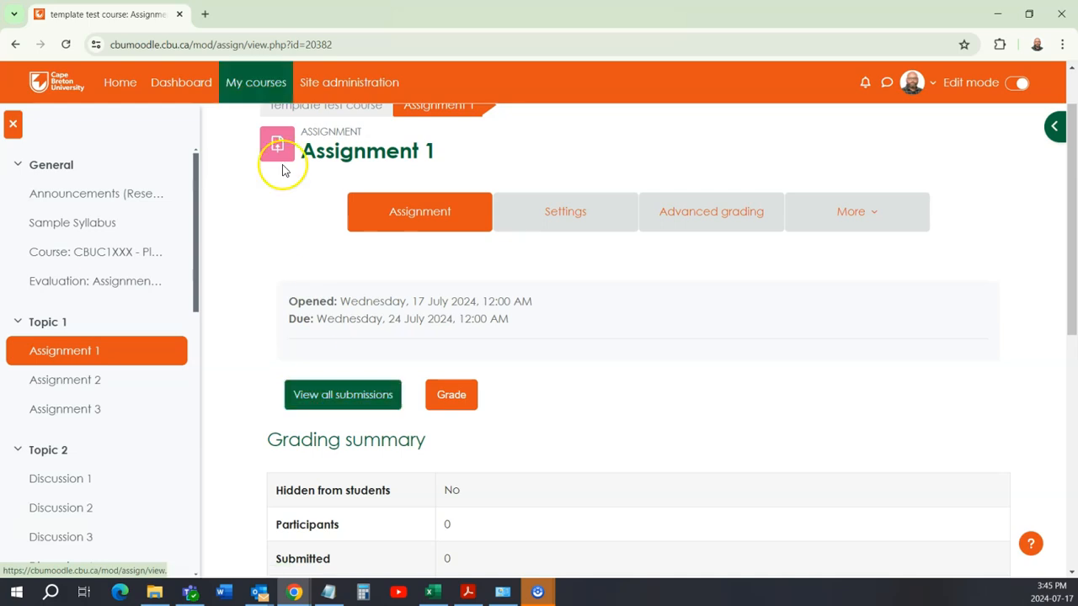
left_click(16, 44)
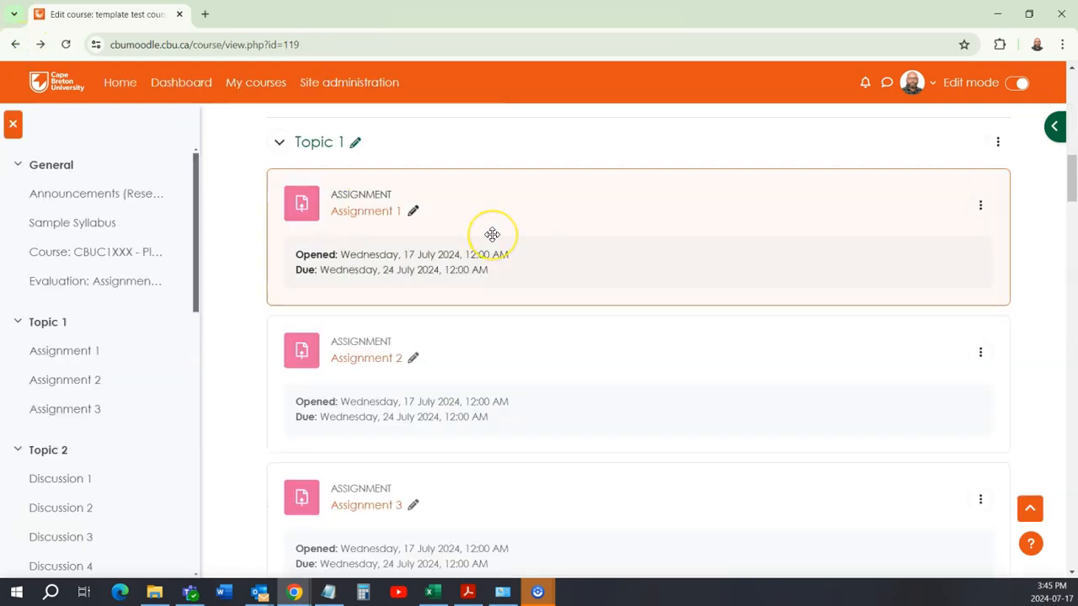
scroll(490, 234, "down", 5)
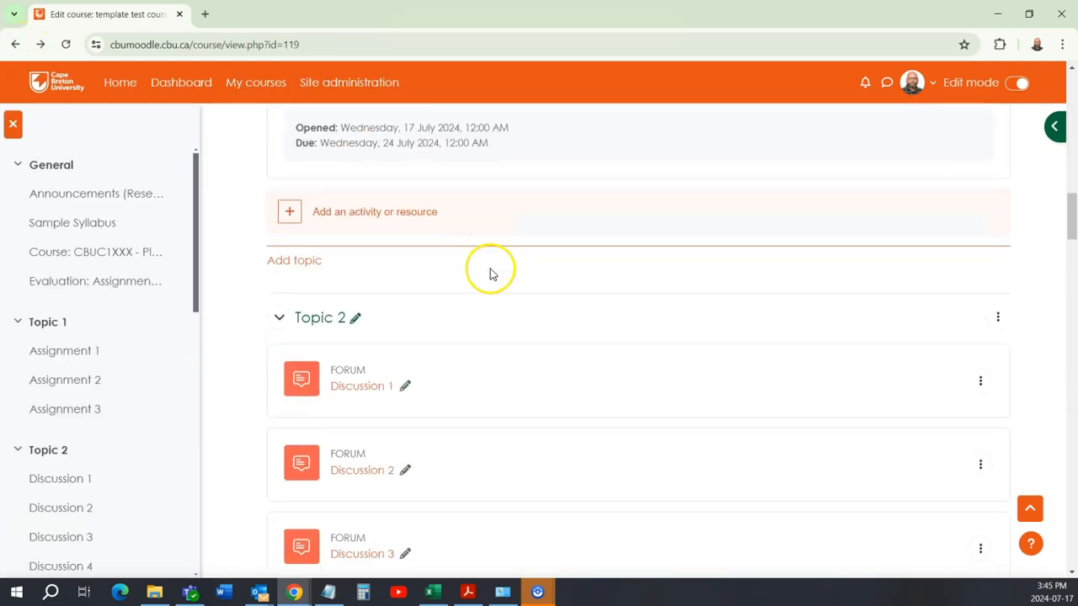
Step: Review the discussion forums in Topic 2 and the Final Exam quiz in Topic 3 on the course page
scroll(459, 342, "up", 3)
scroll(459, 342, "down", 5)
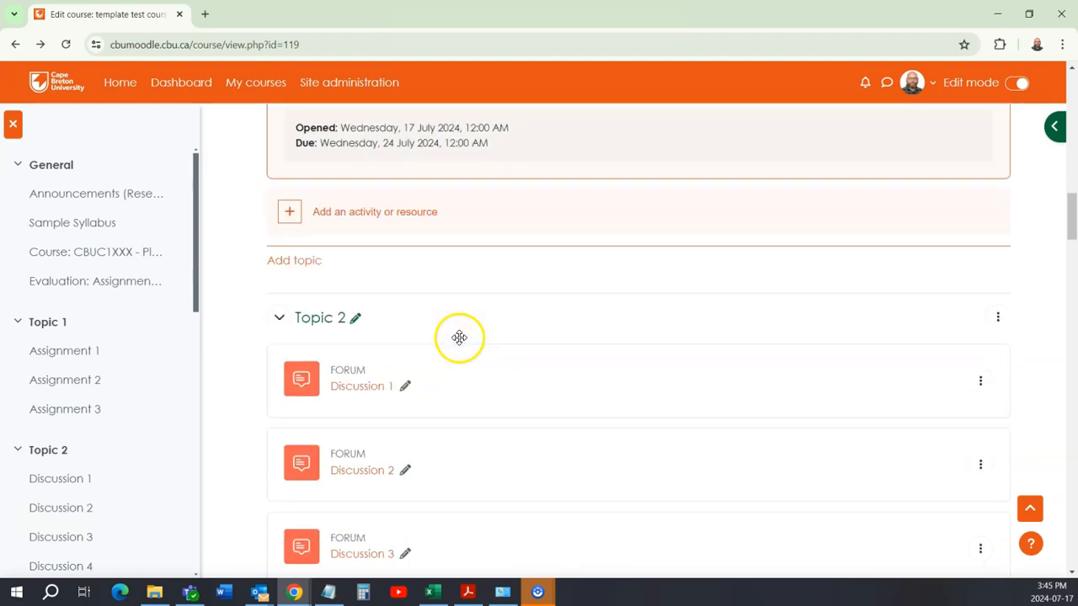
scroll(403, 331, "down", 3)
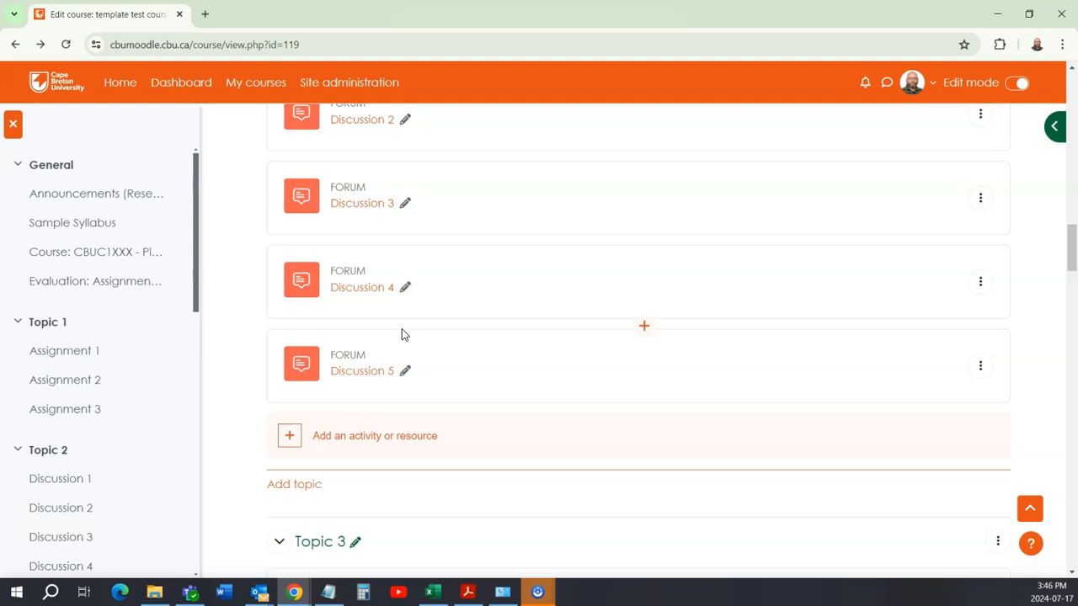
scroll(168, 311, "down", 1)
scroll(466, 334, "down", 2)
scroll(467, 333, "down", 4)
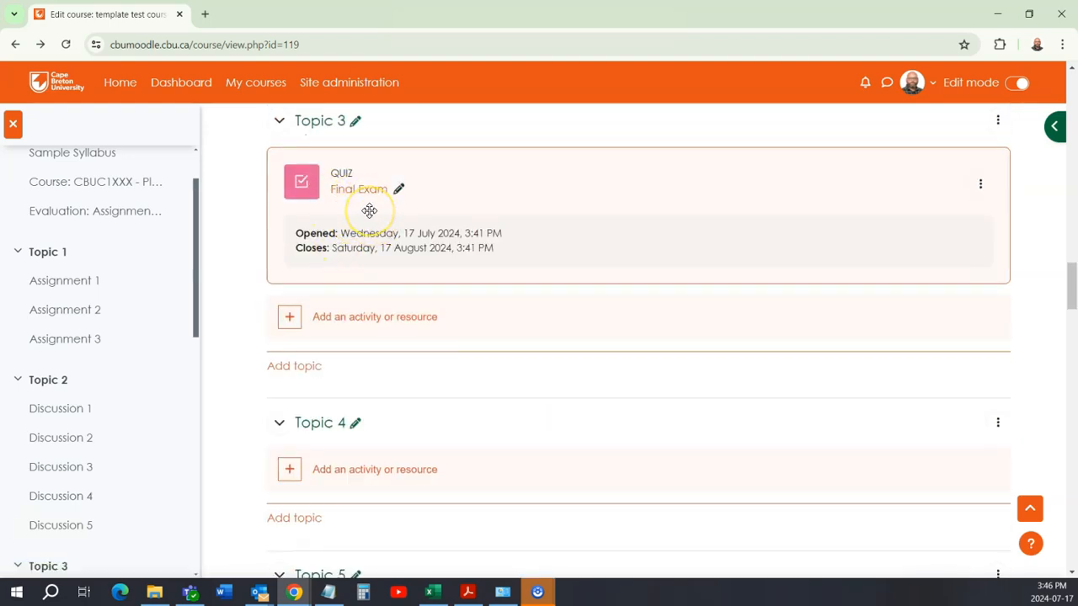
left_click(368, 211)
left_click(374, 209)
scroll(375, 210, "down", 3)
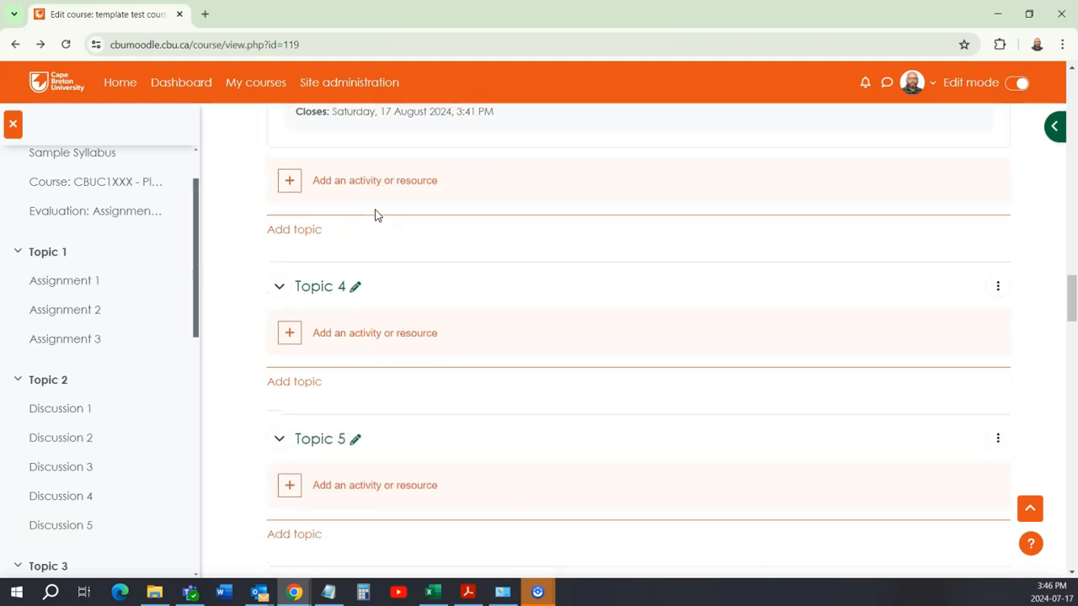
Step: Review the evaluation breakdown in the General section against the course's graded activities
scroll(381, 244, "up", 3)
scroll(413, 354, "down", 3)
scroll(442, 419, "down", 3)
scroll(438, 412, "up", 15)
scroll(438, 411, "up", 10)
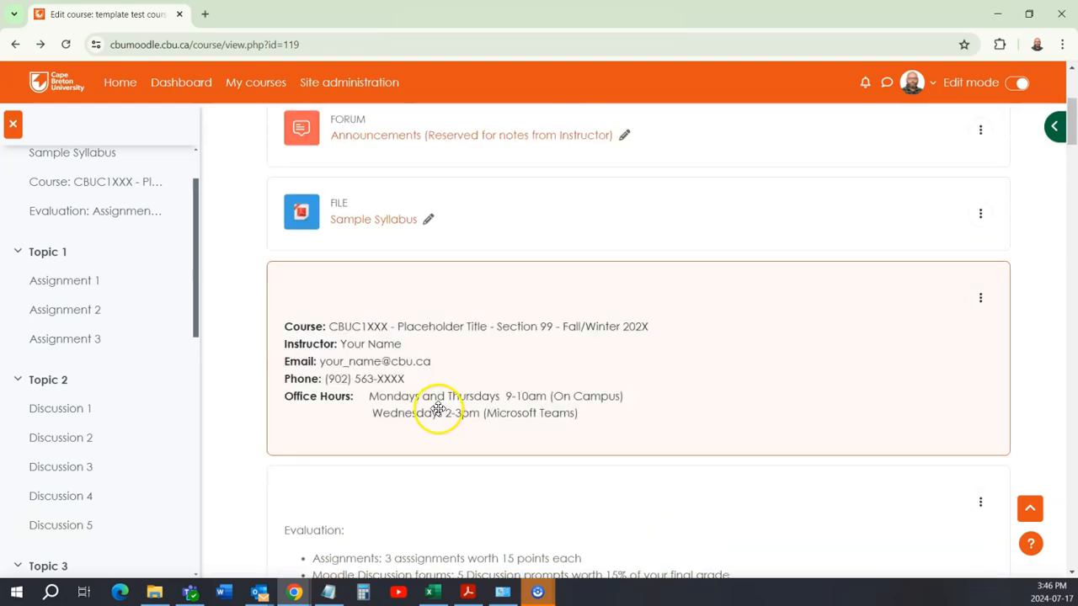
scroll(438, 408, "up", 1)
scroll(407, 349, "down", 4)
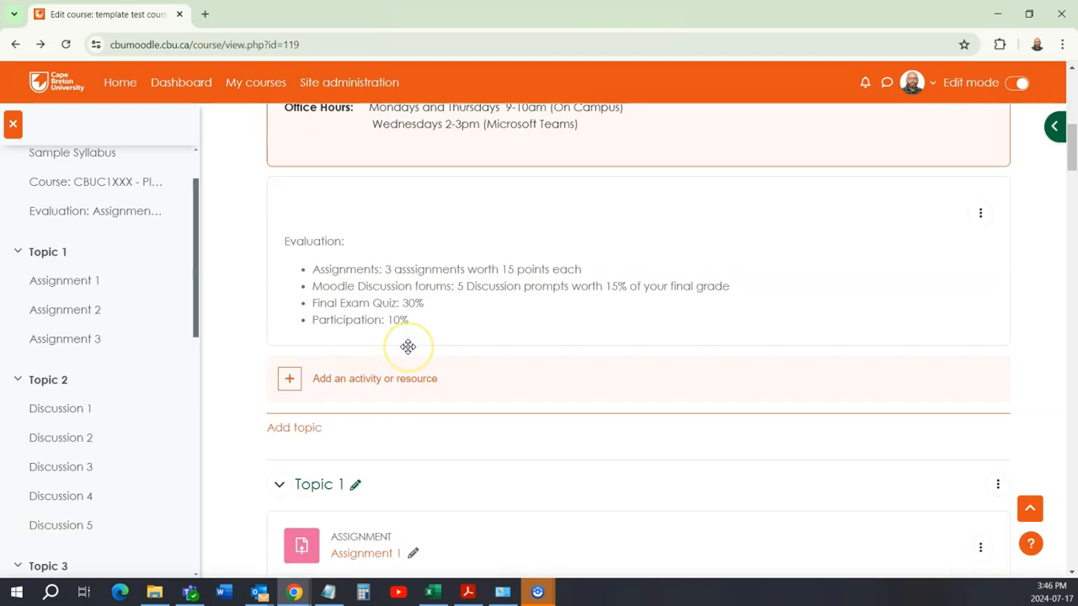
scroll(408, 350, "down", 1)
scroll(408, 353, "up", 10)
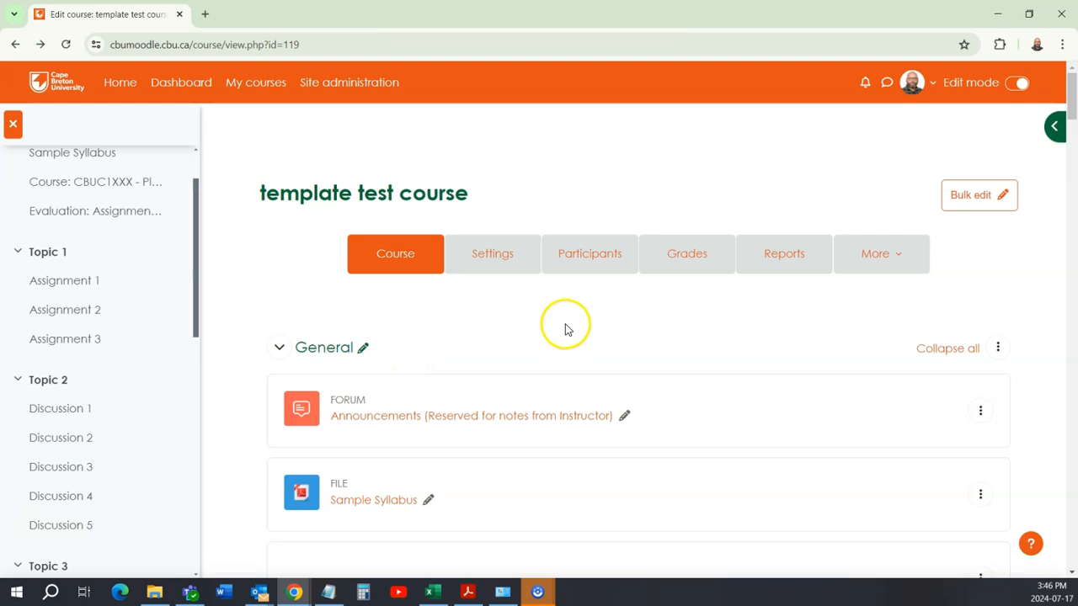
Step: Open the course's grader report, view its grade columns through to Course total, and sort the report by Participation
left_click(686, 251)
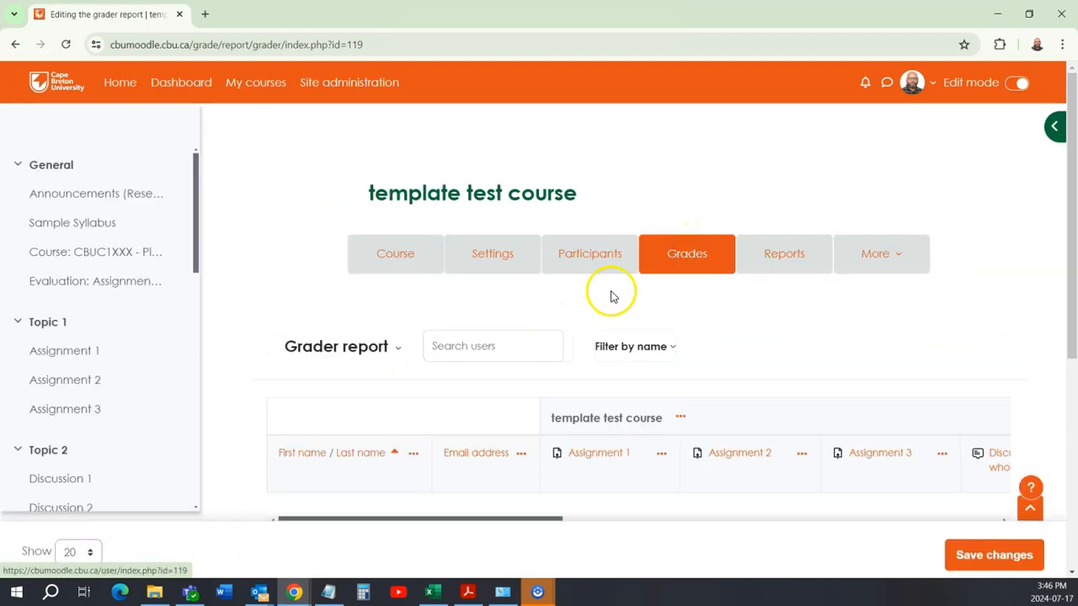
scroll(447, 293, "down", 2)
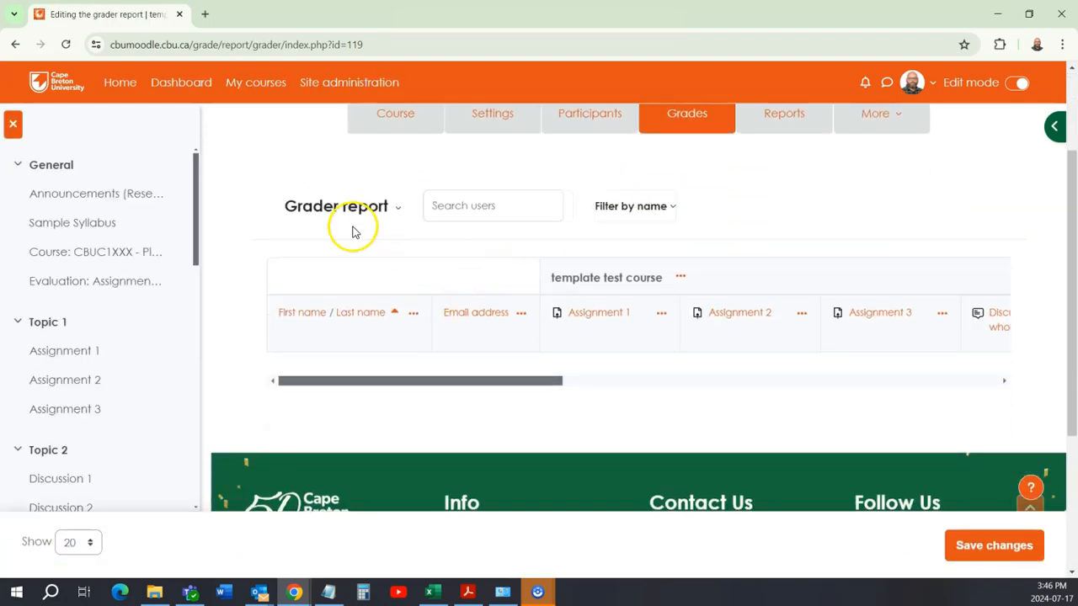
scroll(662, 300, "up", 2)
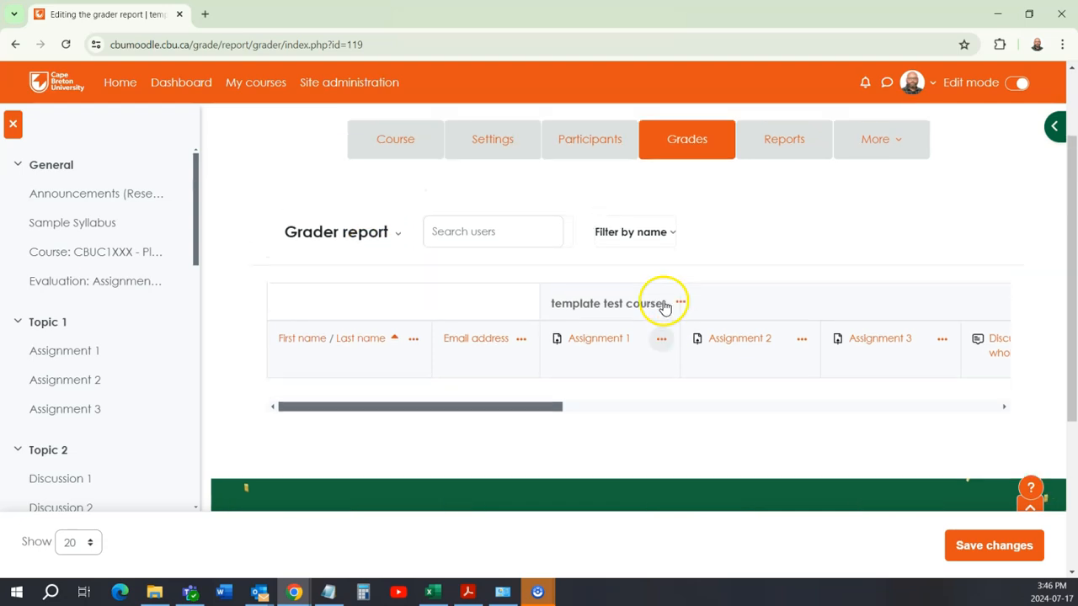
scroll(664, 304, "down", 1)
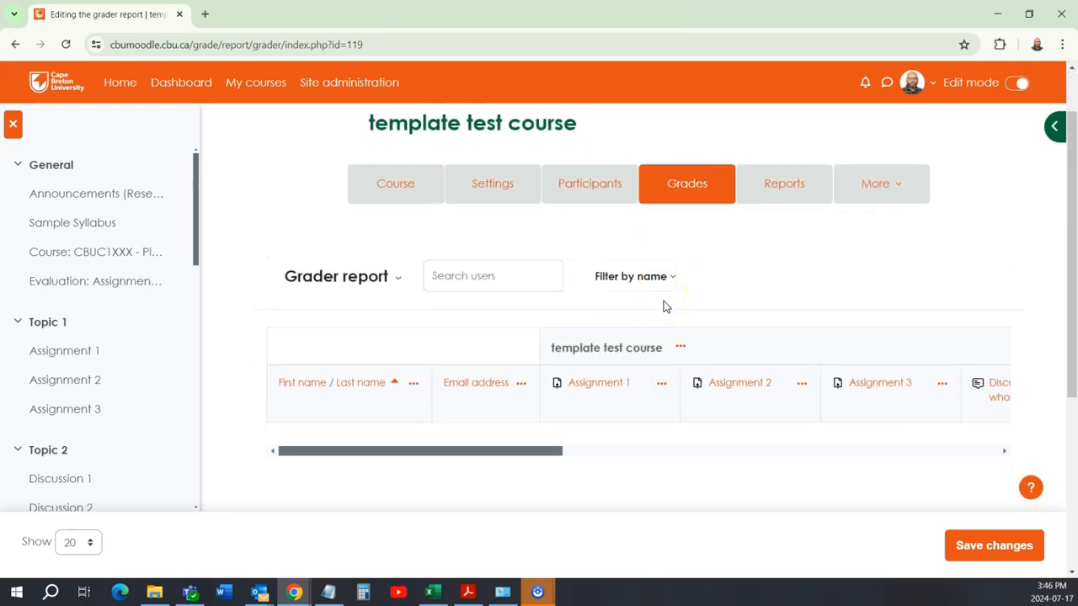
left_click_drag(544, 452, 936, 460)
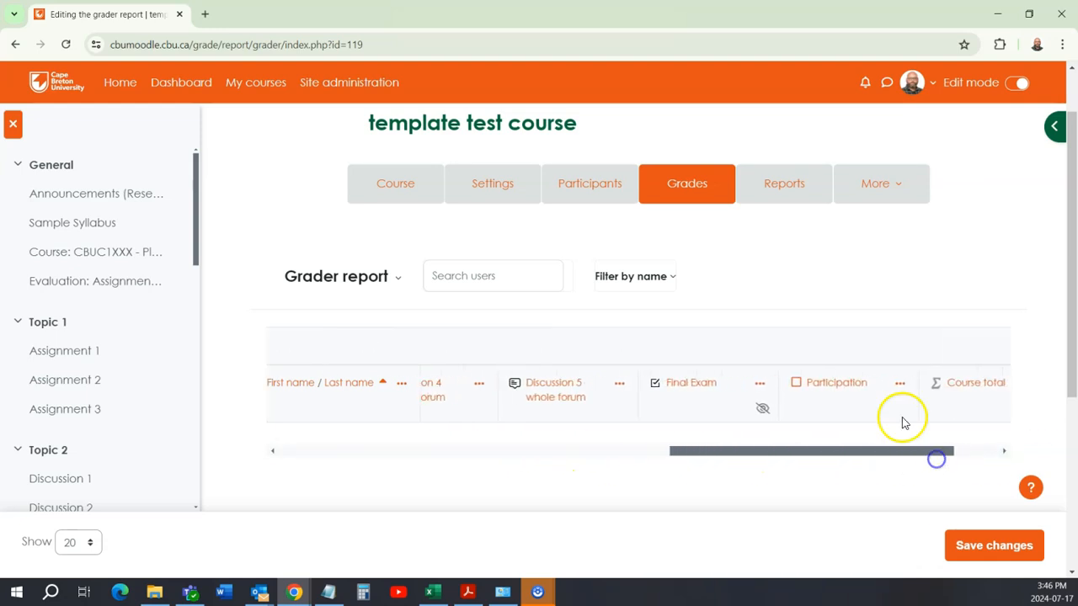
left_click(853, 385)
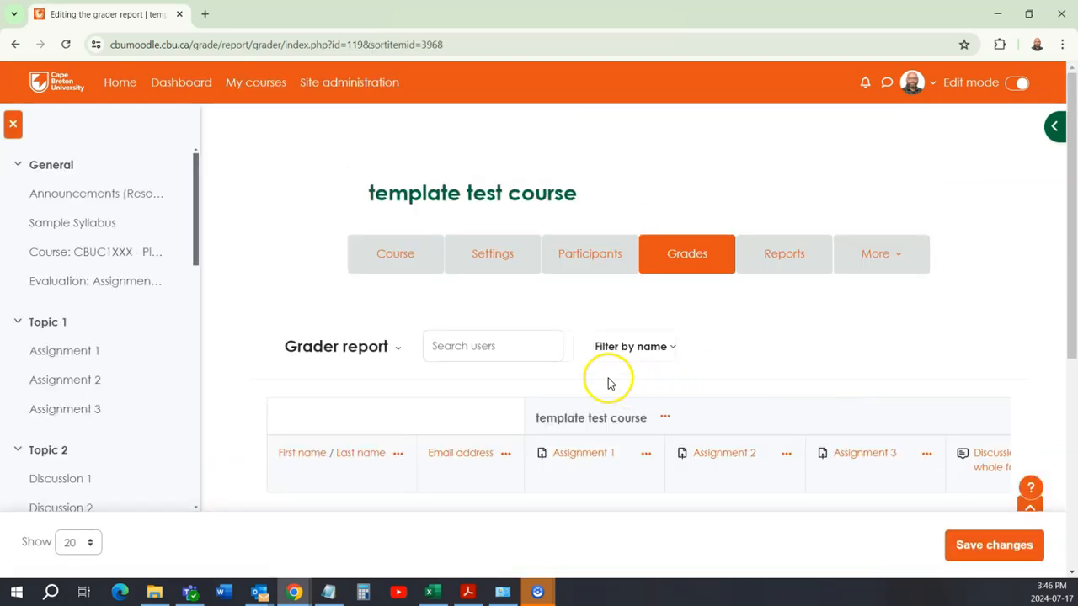
scroll(608, 382, "down", 2)
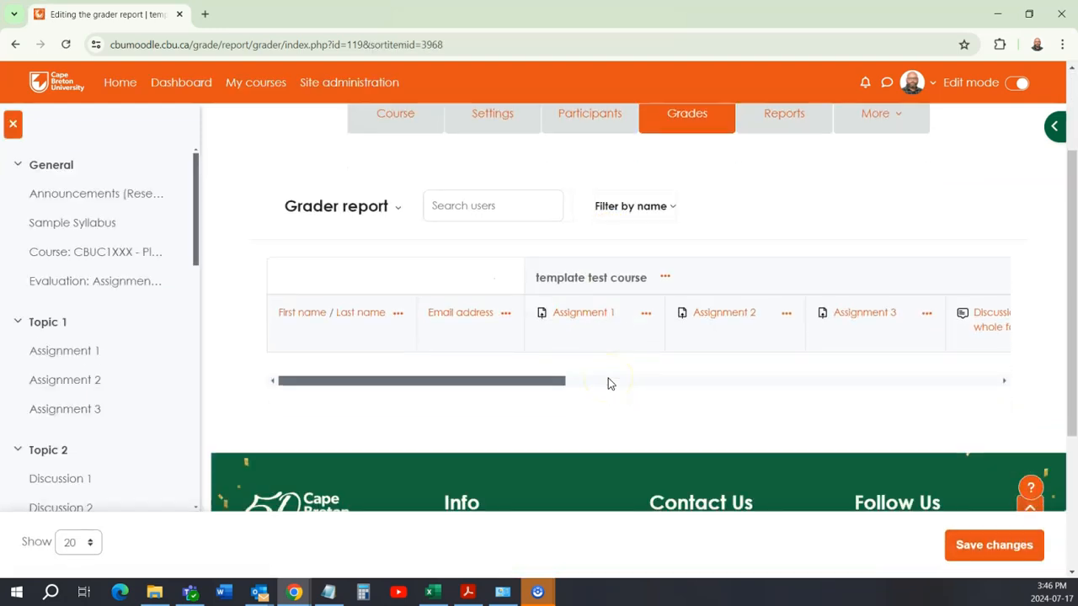
scroll(437, 298, "up", 3)
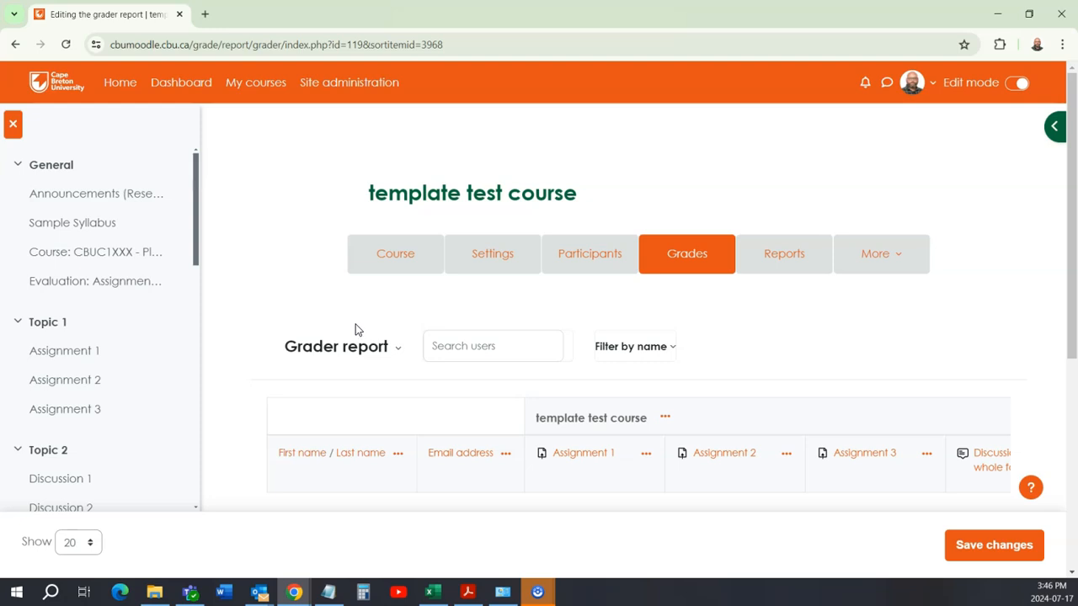
Step: Return to the course page and duplicate the Discussion 5 forum in Topic 2
left_click(402, 261)
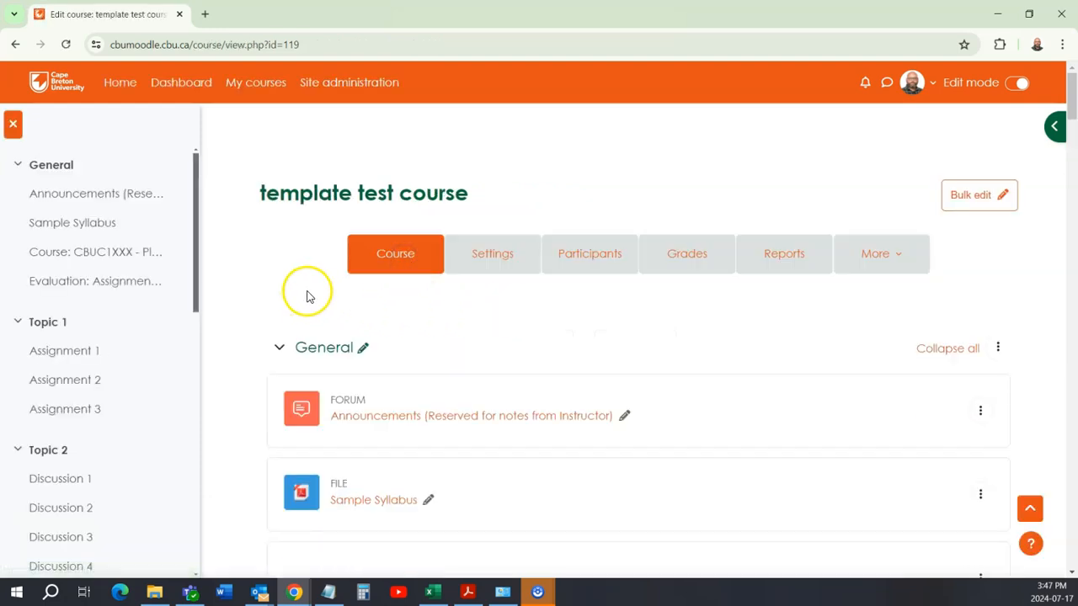
scroll(278, 278, "down", 3)
scroll(257, 317, "down", 10)
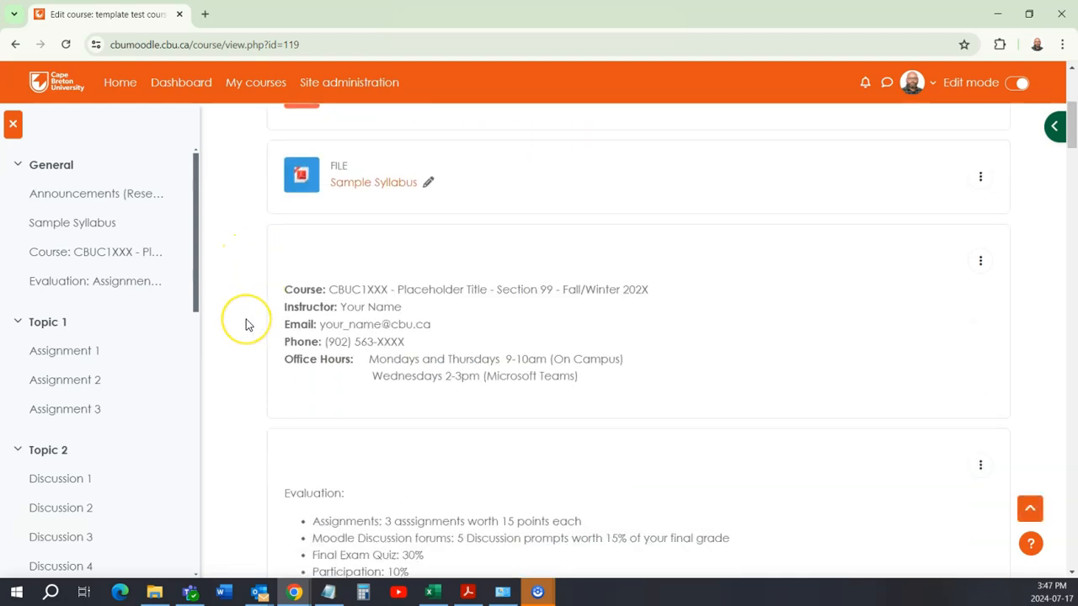
scroll(249, 325, "down", 12)
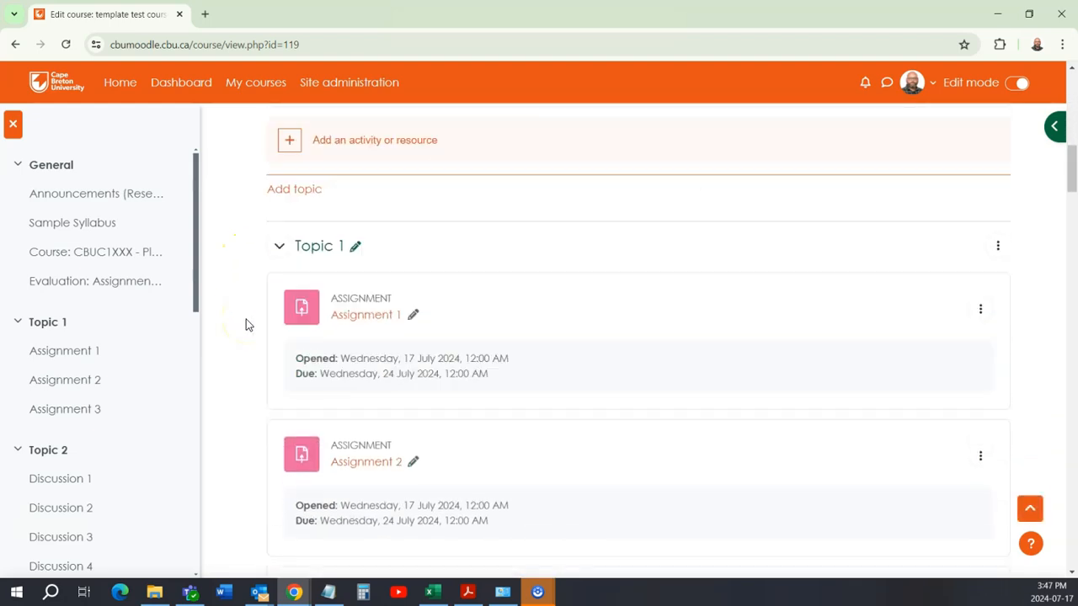
scroll(246, 321, "down", 7)
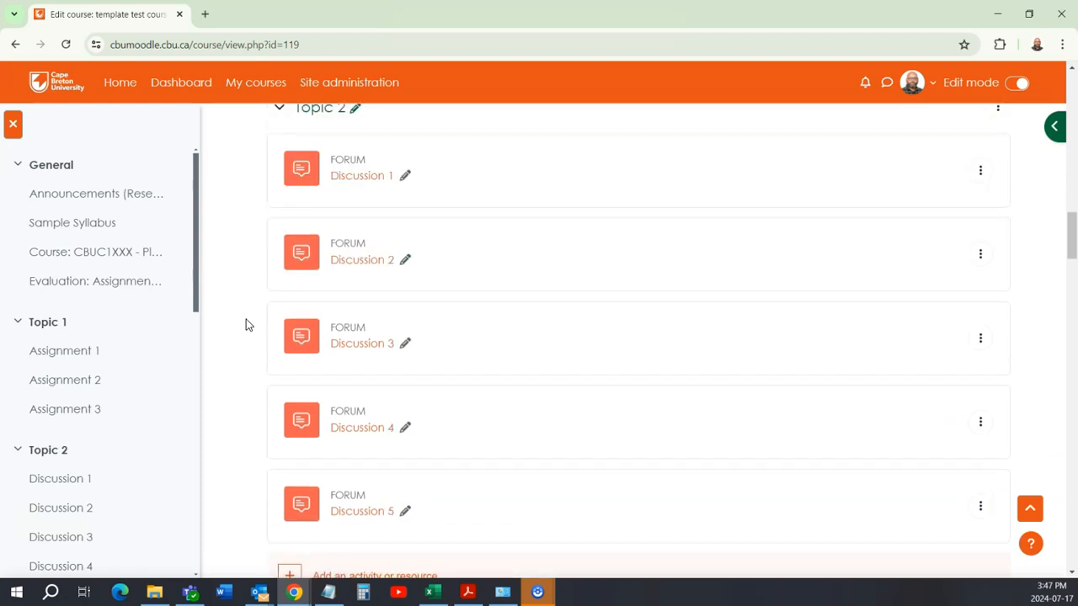
scroll(247, 325, "down", 2)
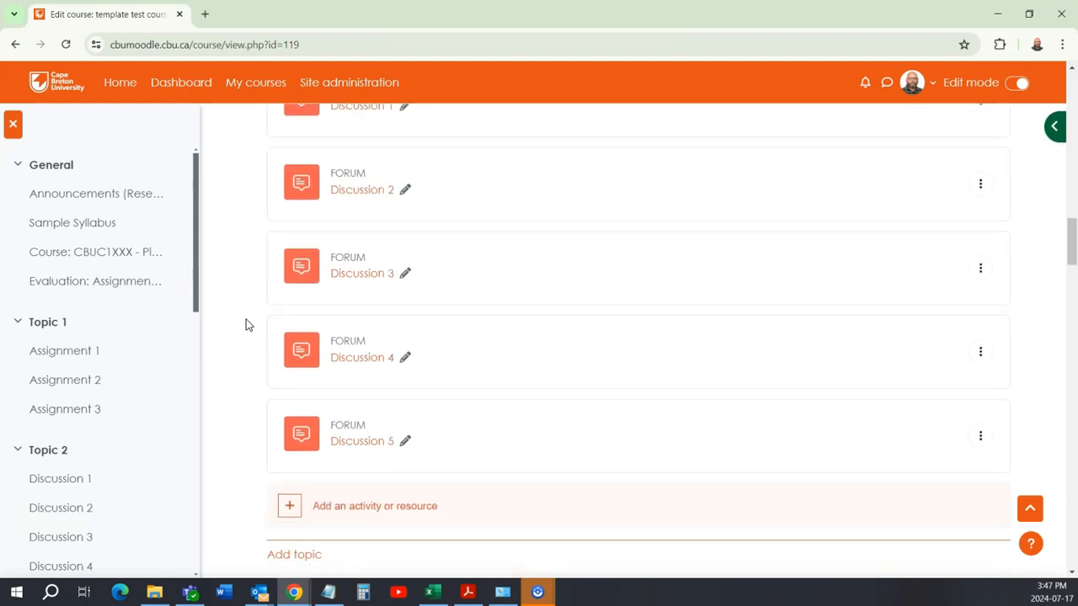
scroll(711, 398, "down", 3)
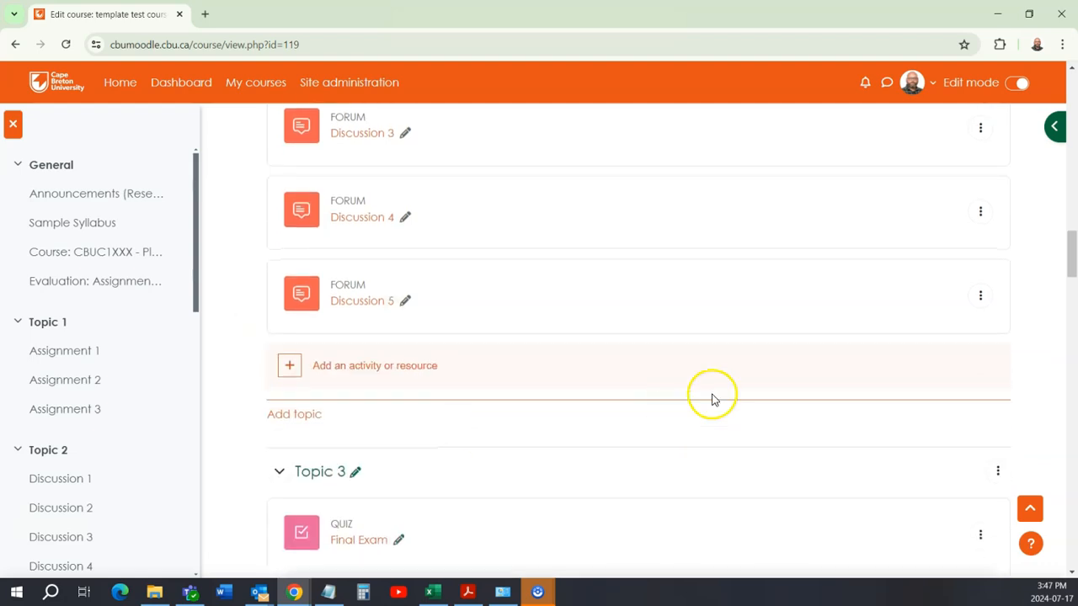
left_click(980, 298)
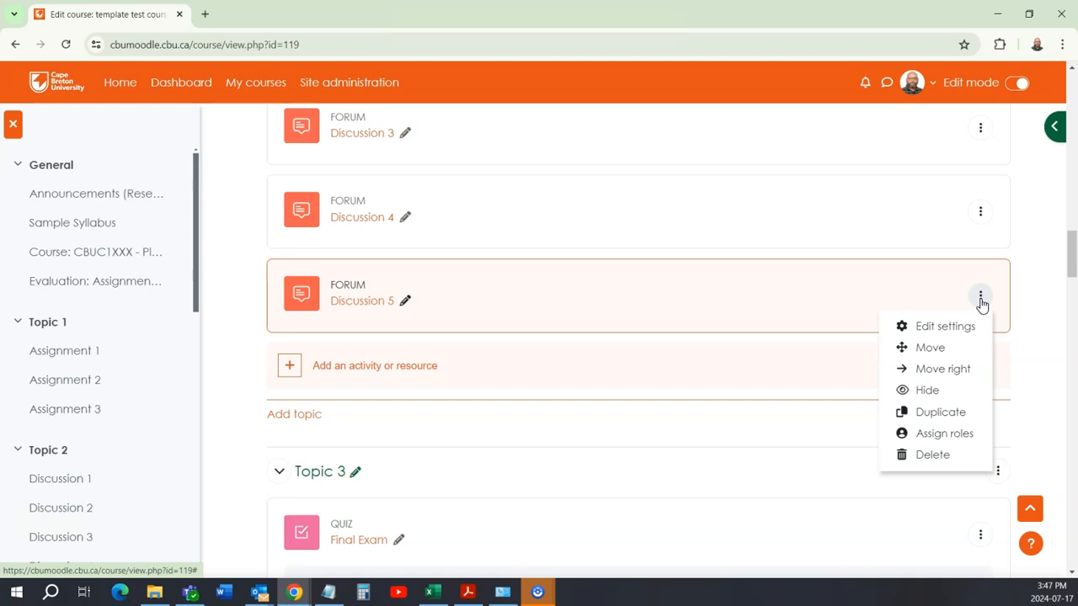
left_click(941, 412)
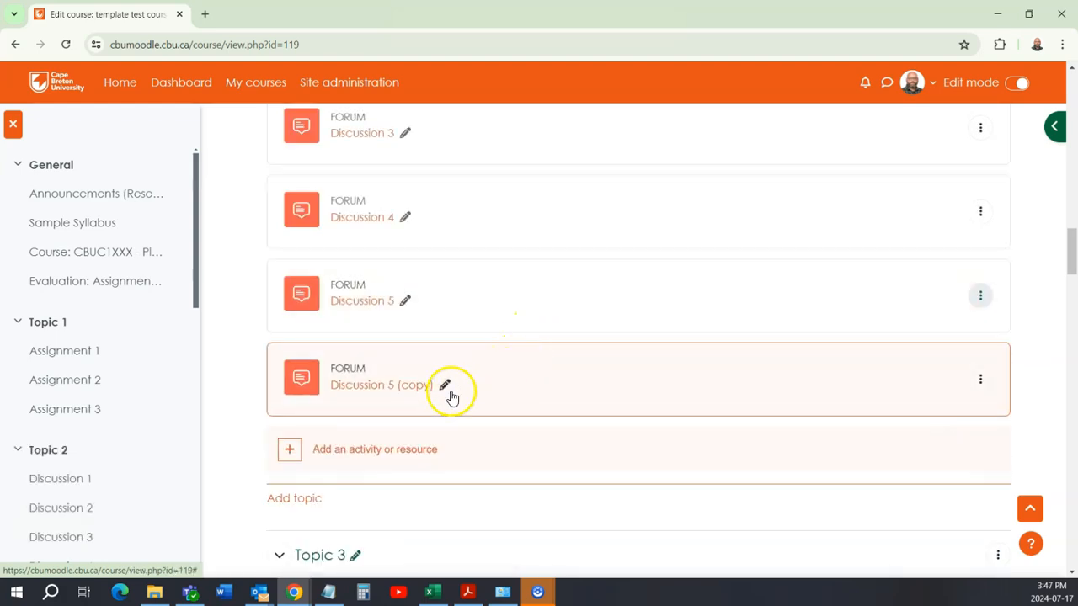
Step: Rename the duplicated Discussion 5 forum as Discussion 6
left_click(446, 386)
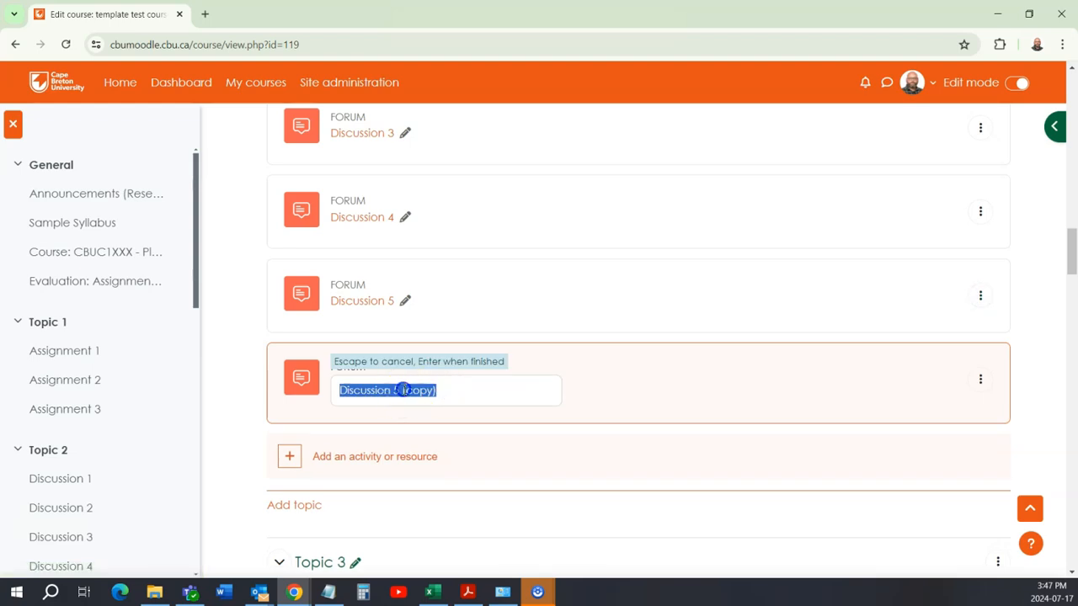
left_click(395, 388)
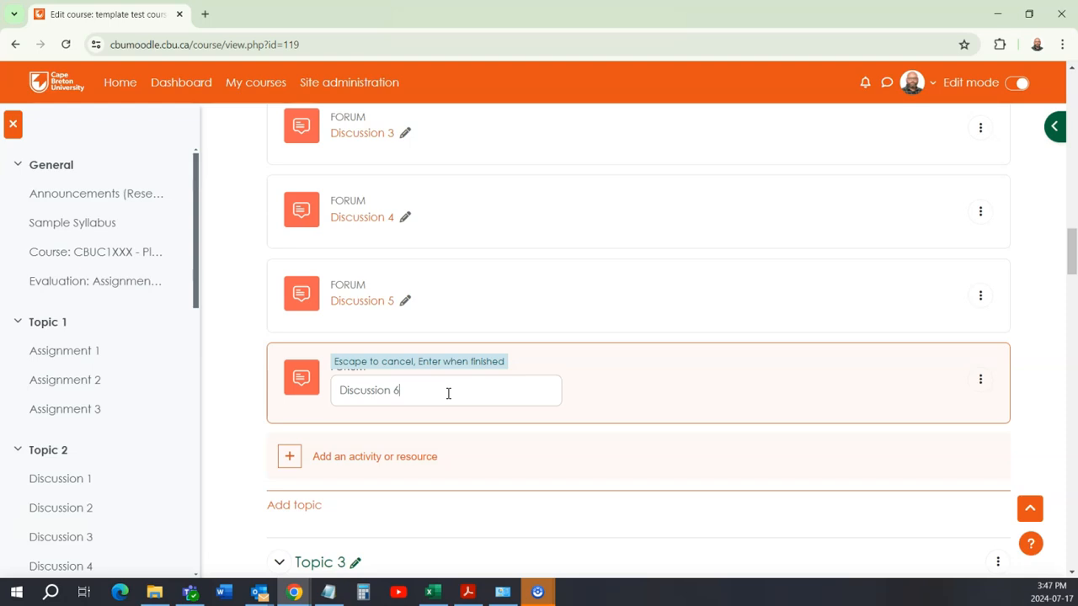
type("6")
key("Return")
Step: Check the forum list in Topic 2 and open the gradebook setup from the course's grades
scroll(439, 400, "up", 4)
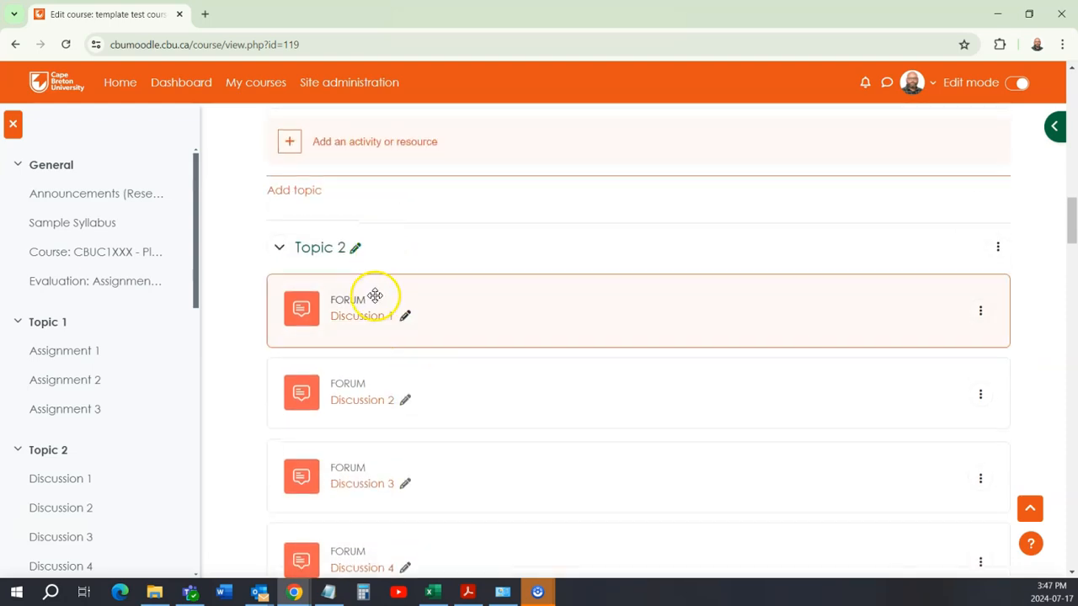
scroll(457, 441, "down", 2)
scroll(488, 416, "down", 2)
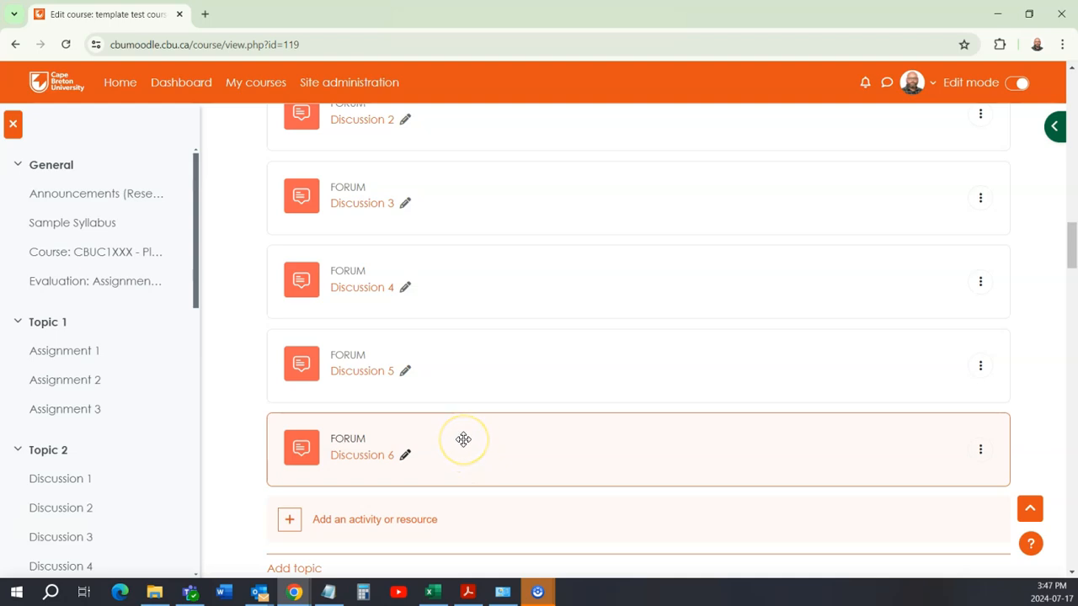
scroll(457, 436, "up", 3)
scroll(457, 435, "down", 4)
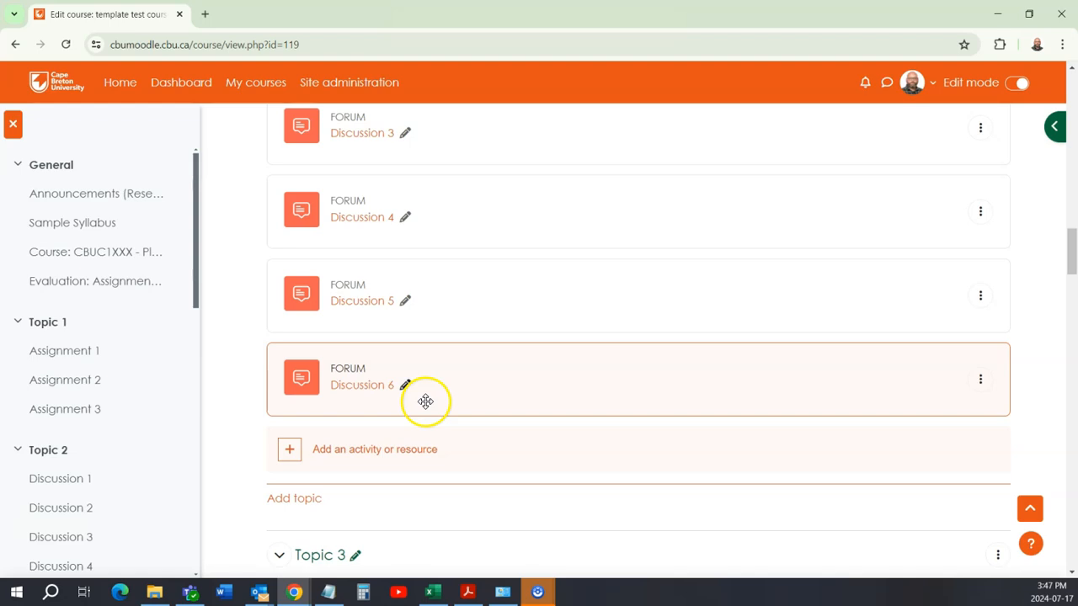
scroll(425, 402, "up", 1)
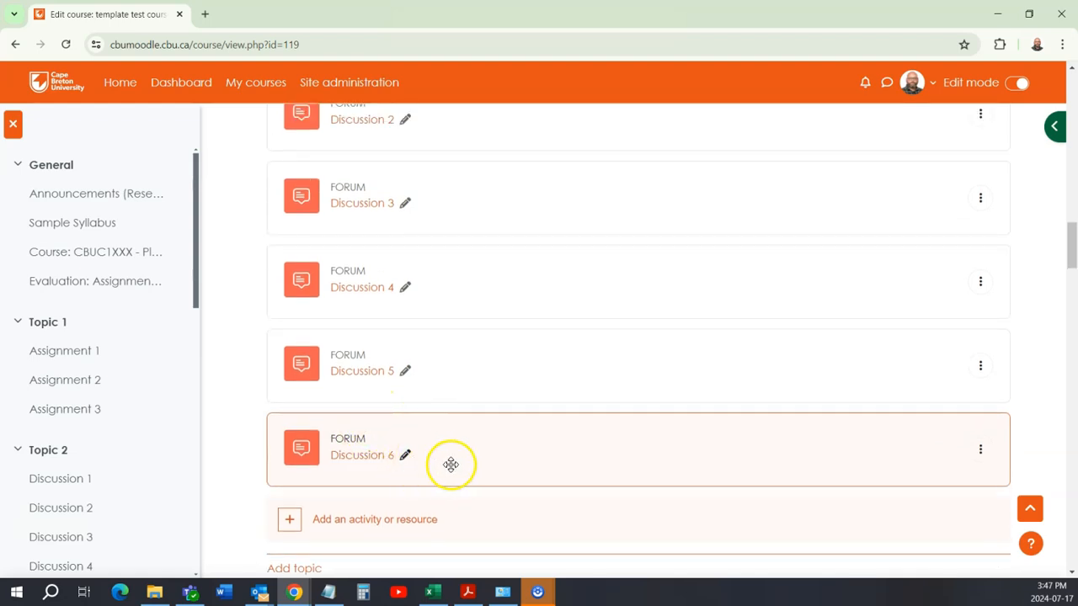
scroll(453, 465, "up", 18)
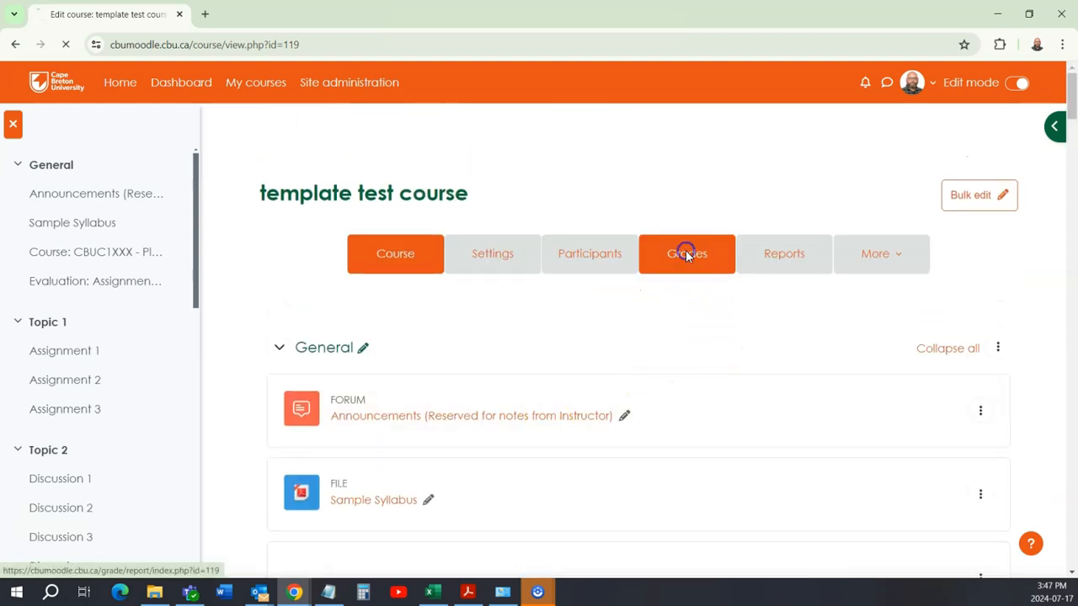
scroll(379, 362, "down", 3)
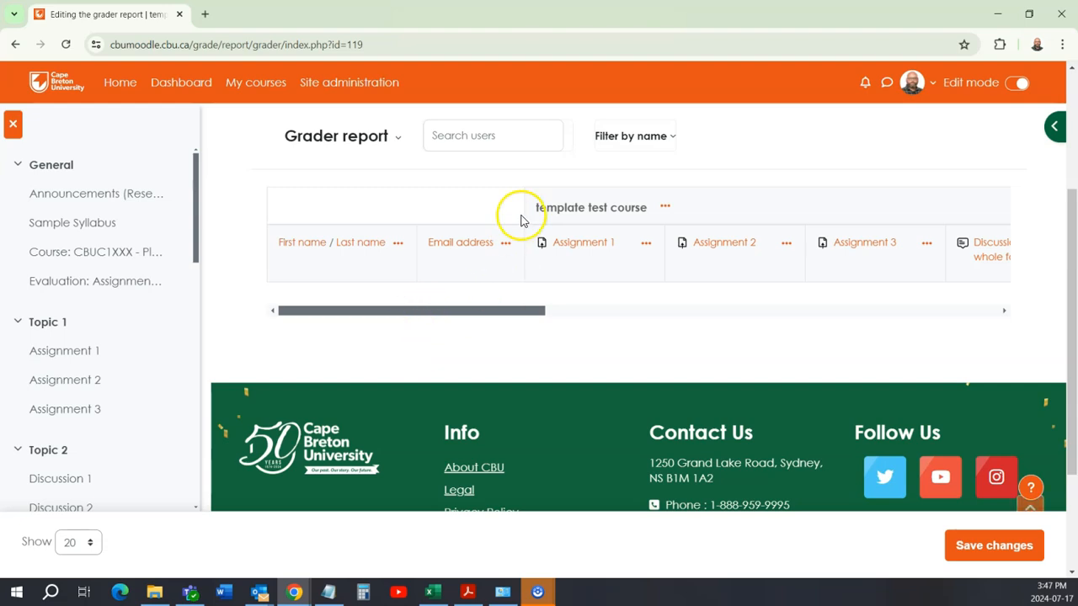
scroll(471, 236, "up", 3)
left_click(373, 279)
scroll(379, 337, "down", 3)
left_click(387, 345)
scroll(383, 343, "down", 2)
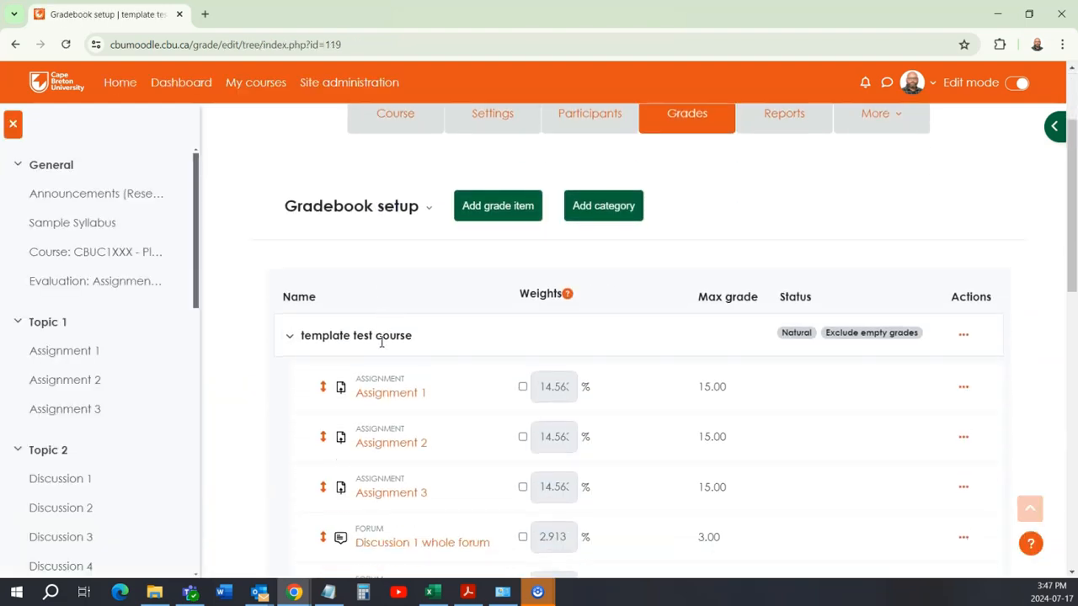
Step: Add a grade category named Discussions to the gradebook and check its place among the grade items
left_click(601, 207)
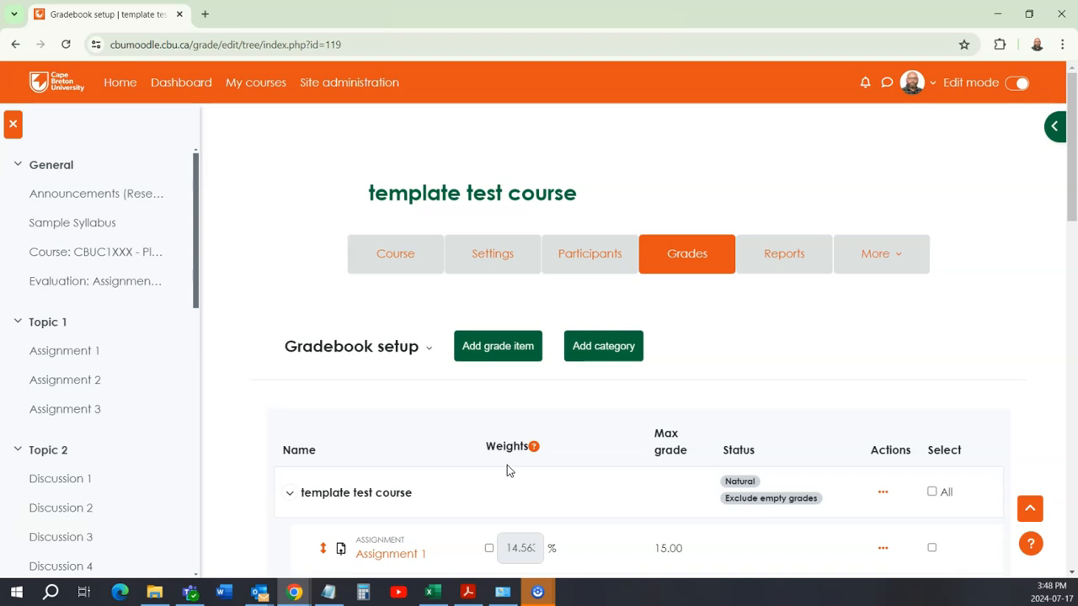
scroll(507, 471, "down", 10)
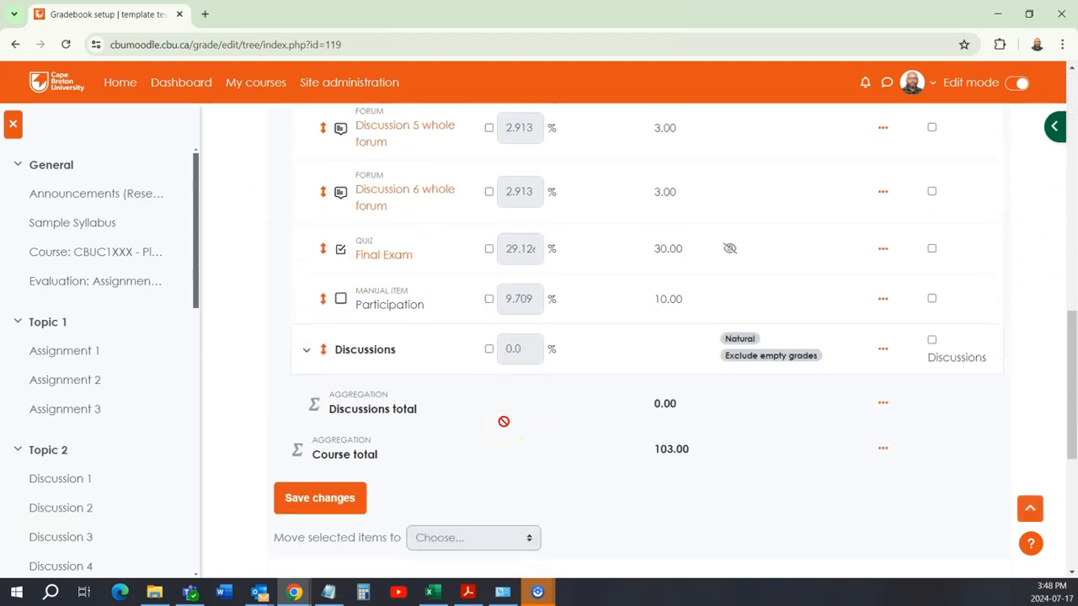
scroll(440, 340, "up", 2)
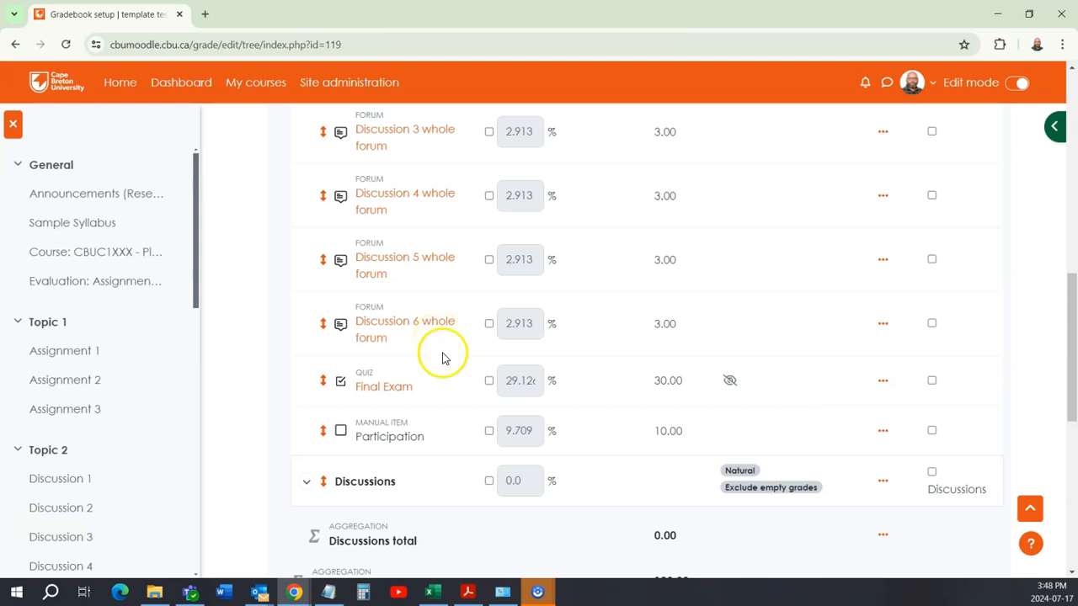
Step: Move the Discussion 1 forum grade item into the Discussions category
scroll(673, 493, "down", 1)
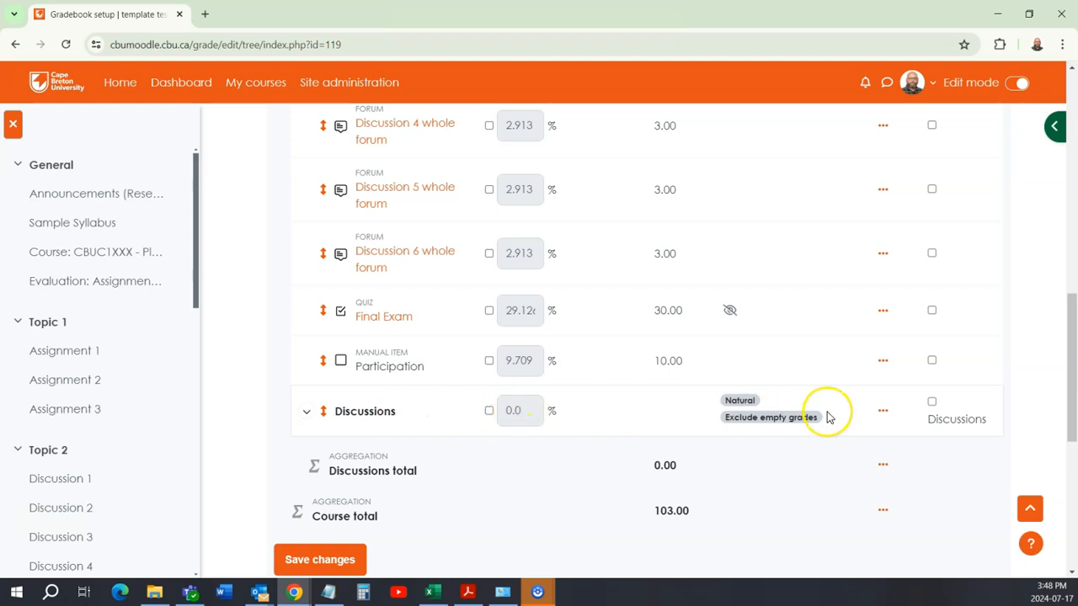
scroll(665, 423, "up", 5)
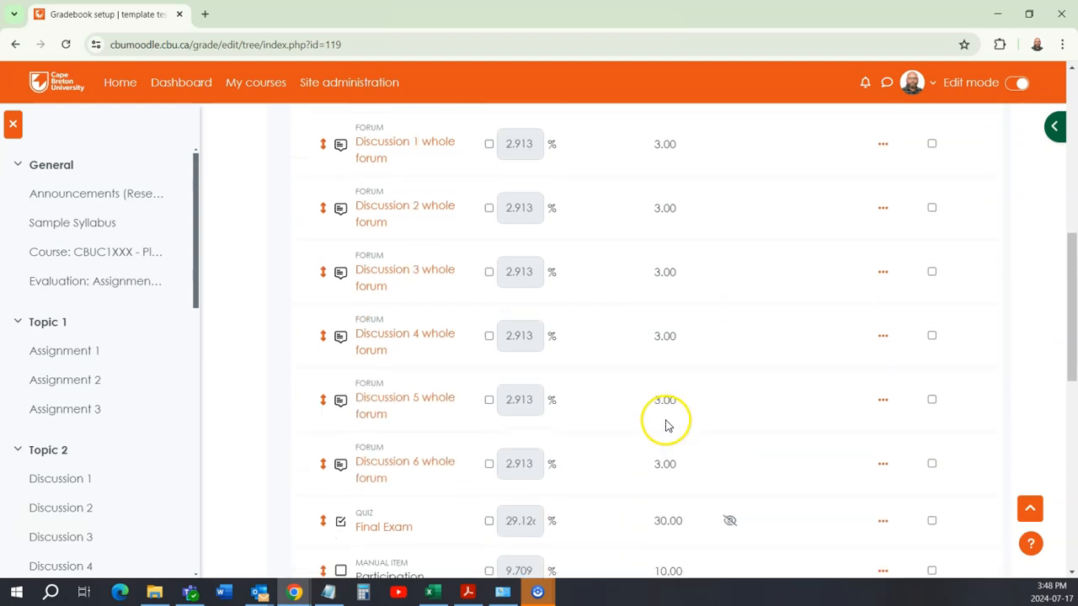
scroll(640, 349, "up", 1)
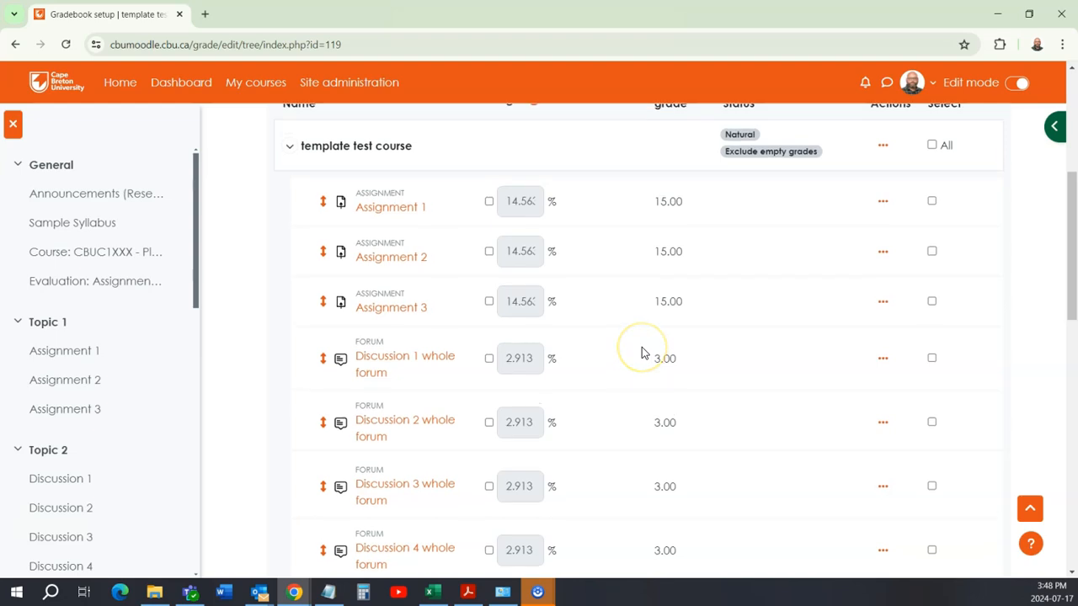
scroll(614, 385, "down", 2)
scroll(614, 384, "down", 1)
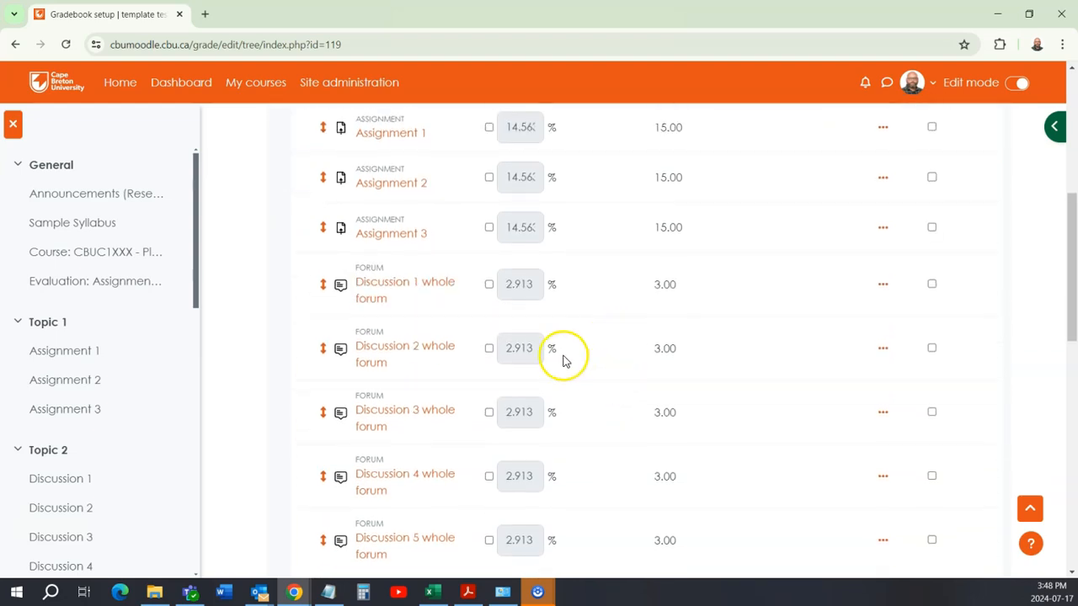
scroll(565, 361, "down", 2)
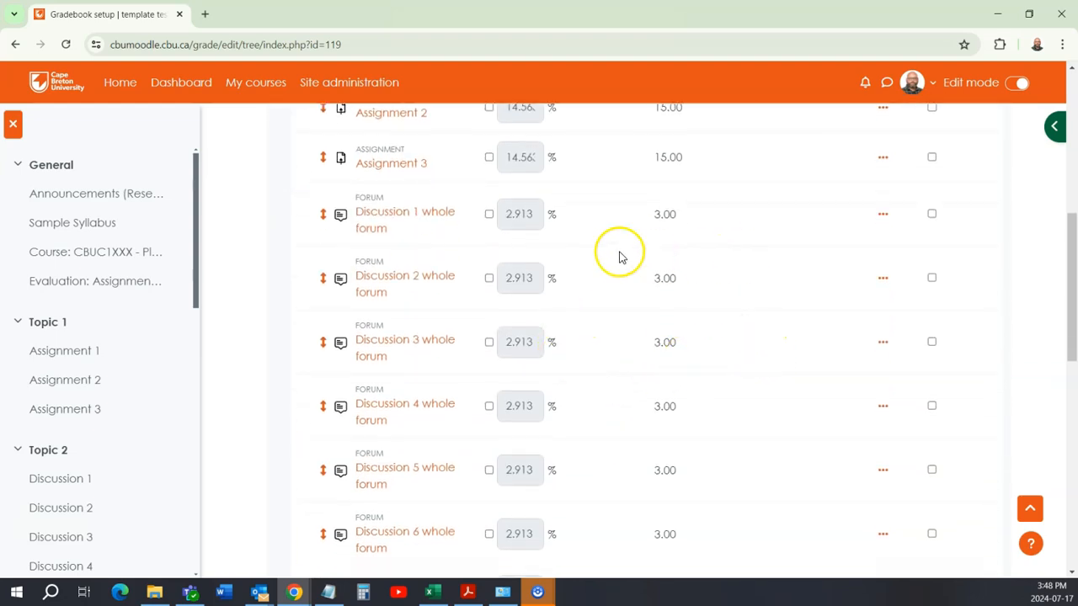
left_click(323, 216)
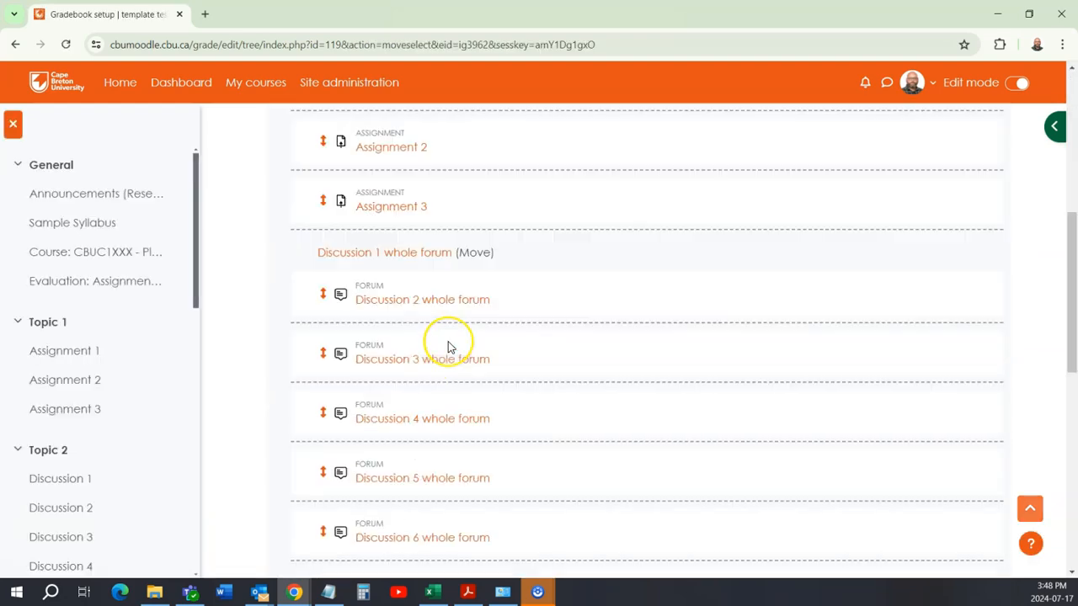
scroll(448, 343, "down", 10)
scroll(447, 341, "up", 4)
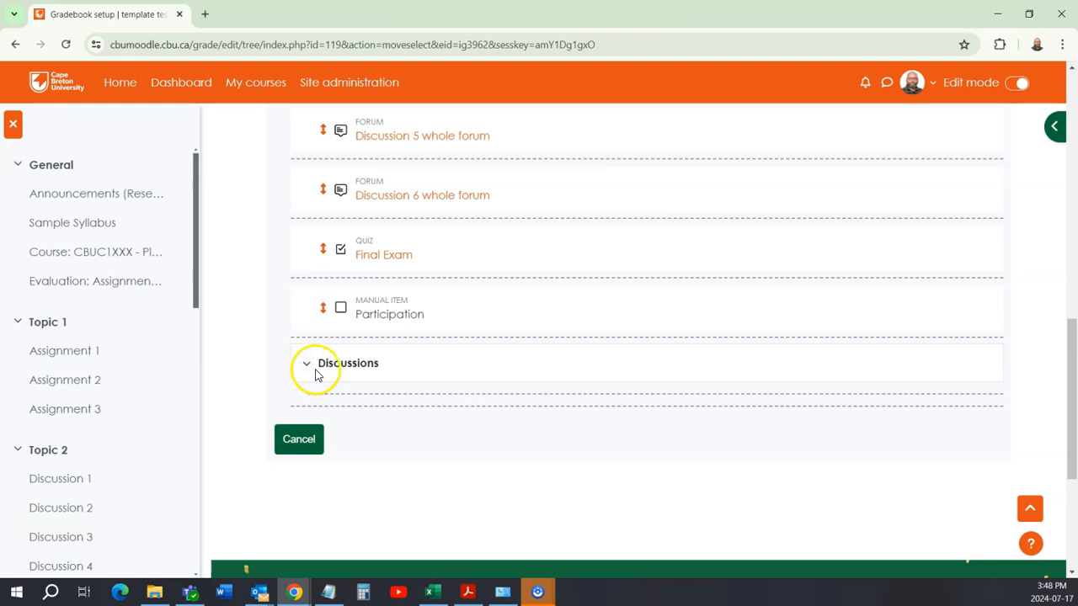
left_click(351, 398)
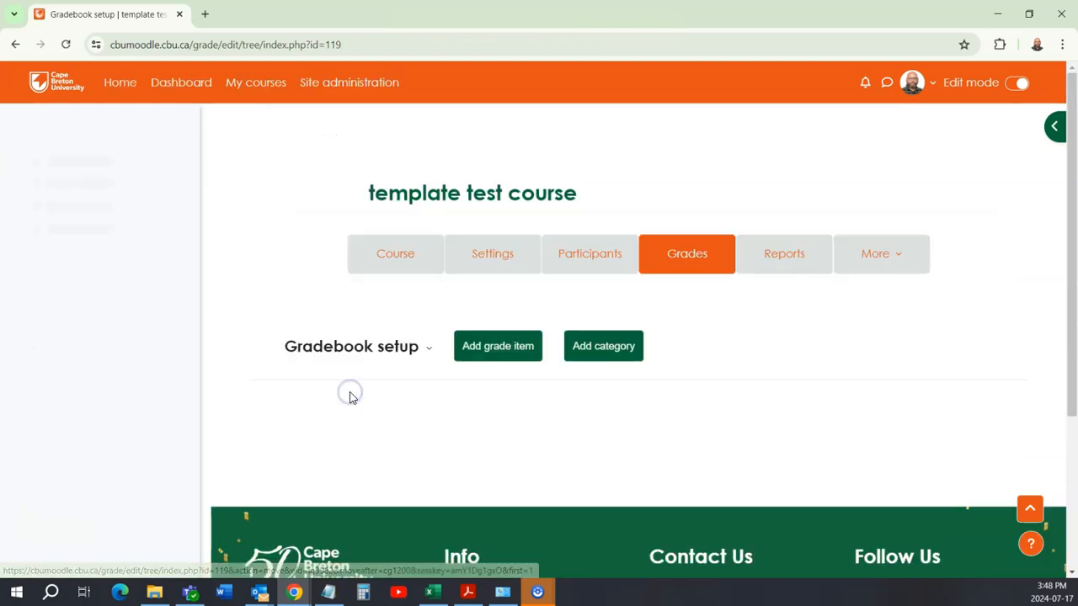
Step: Move the Discussion 2 forum grade item into the Discussions category, directly below Discussion 1
scroll(435, 384, "down", 10)
scroll(435, 380, "up", 4)
scroll(421, 358, "up", 5)
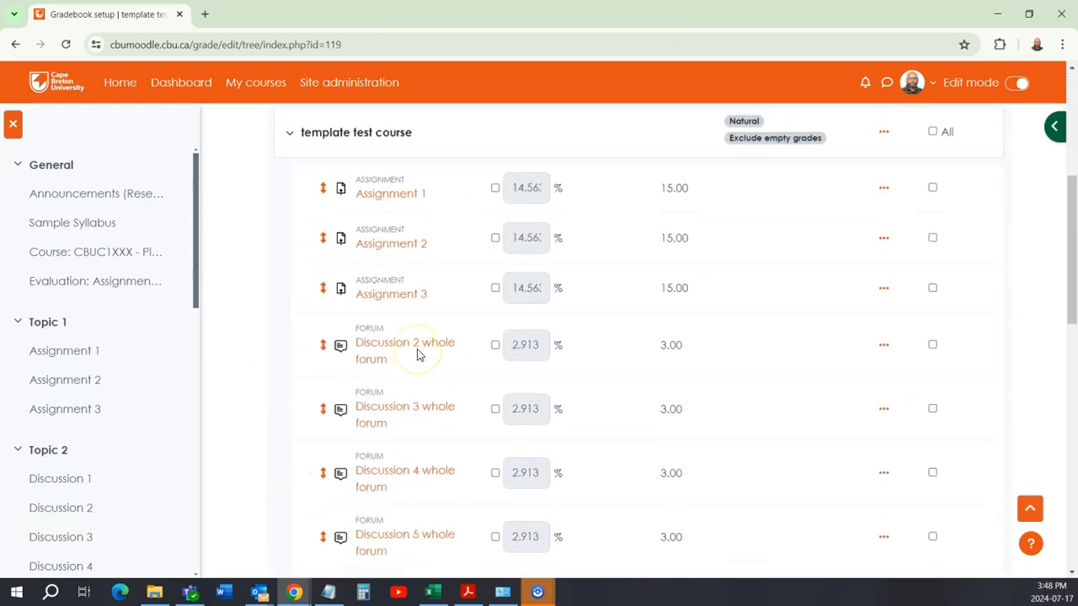
scroll(433, 308, "down", 2)
scroll(450, 289, "up", 1)
scroll(436, 312, "down", 2)
scroll(436, 312, "down", 2)
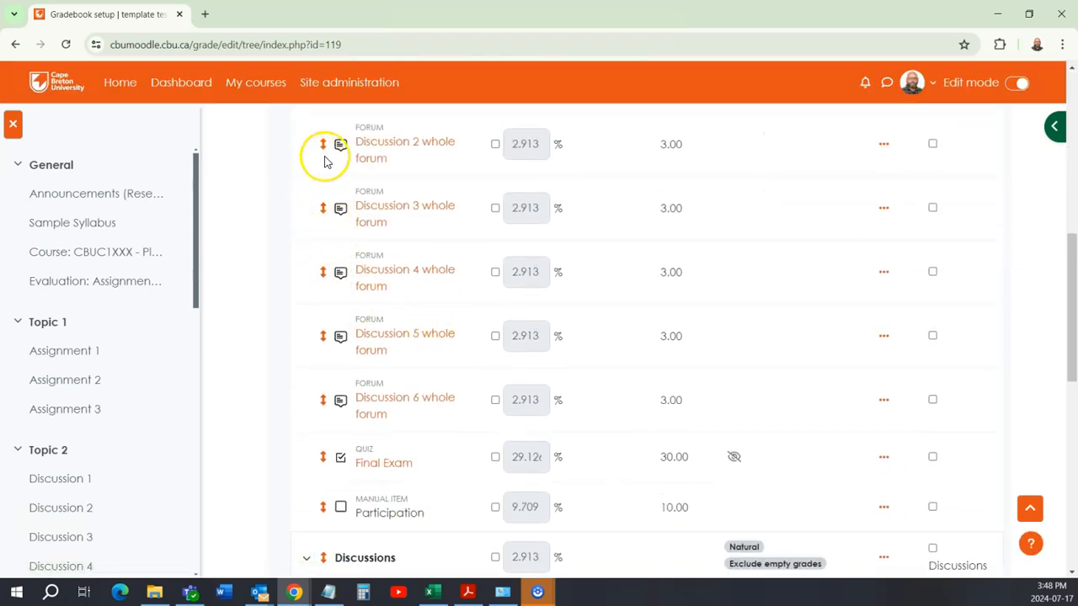
scroll(385, 308, "down", 10)
scroll(384, 312, "up", 3)
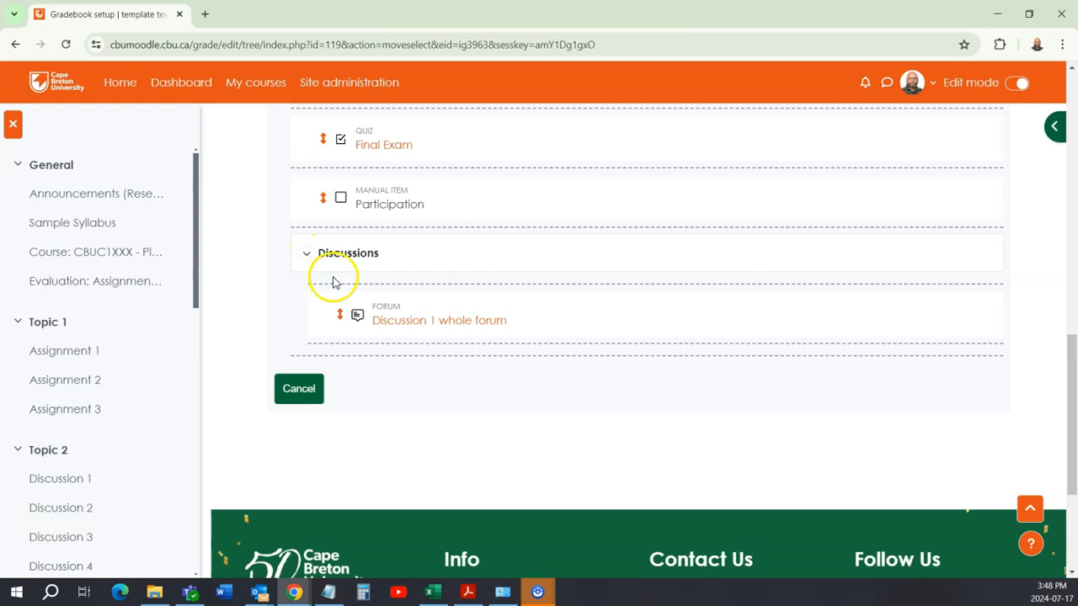
left_click(320, 351)
Step: Move the Discussion 3 forum grade item into the Discussions category, directly below Discussion 2
scroll(396, 375, "down", 7)
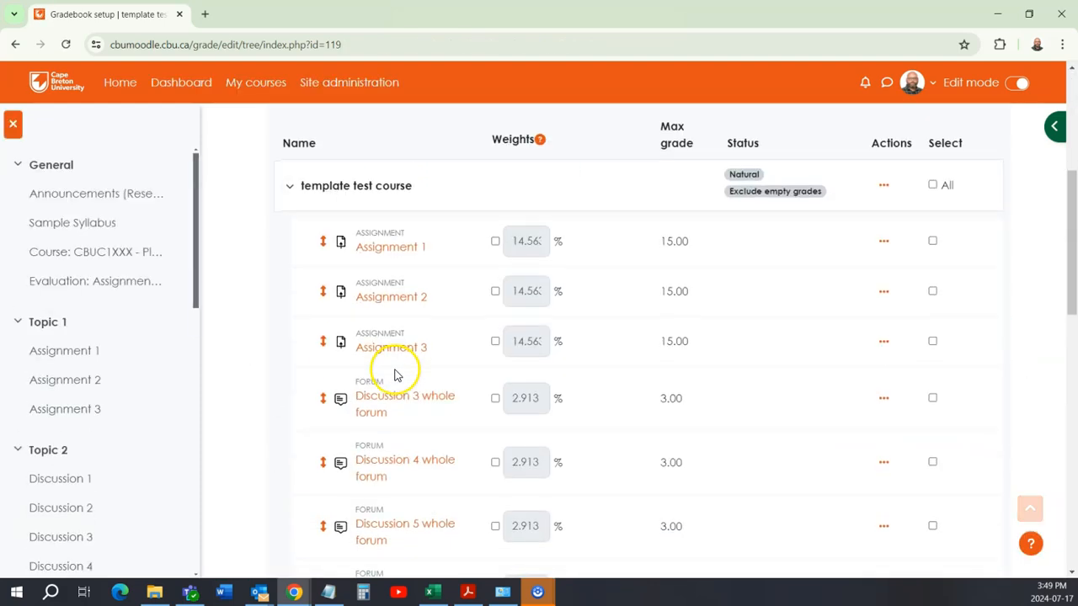
left_click(325, 190)
scroll(353, 354, "down", 5)
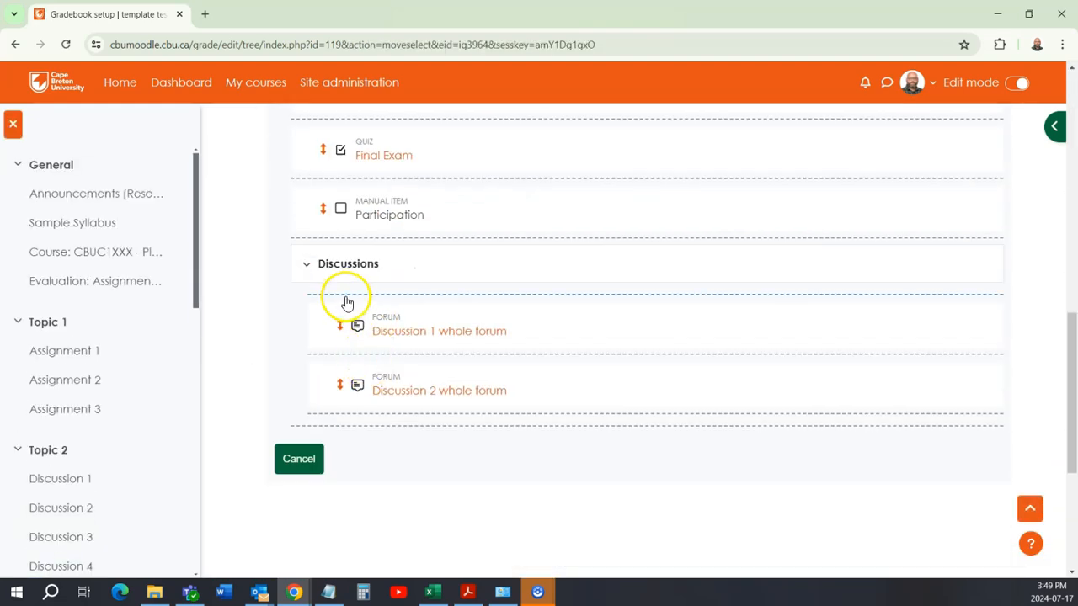
left_click(368, 415)
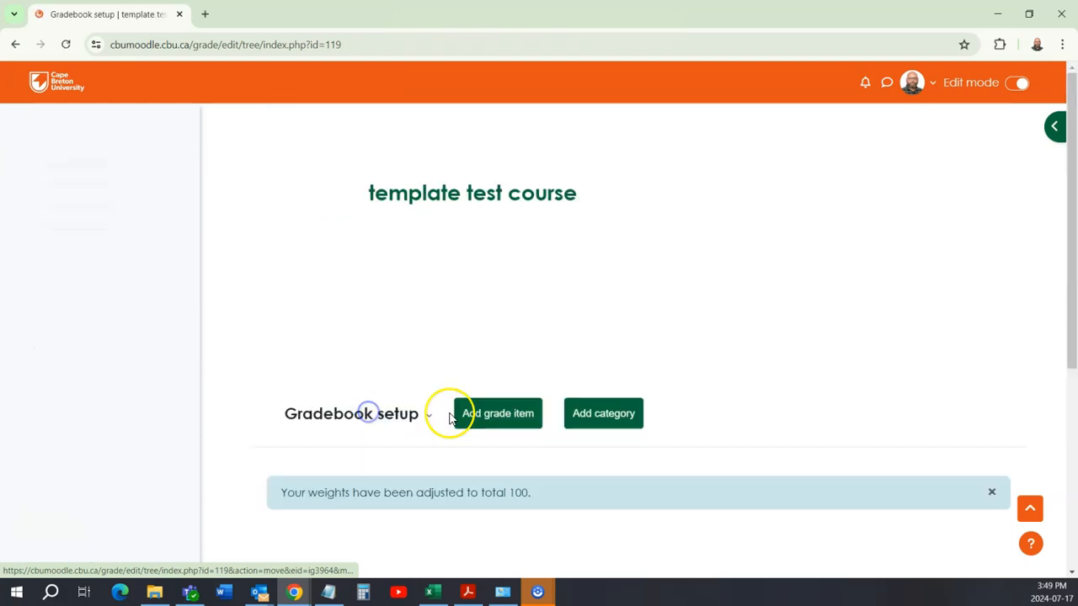
Step: Move the Discussion 4 forum grade item into the Discussions category, directly below Discussion 3
scroll(455, 387, "down", 6)
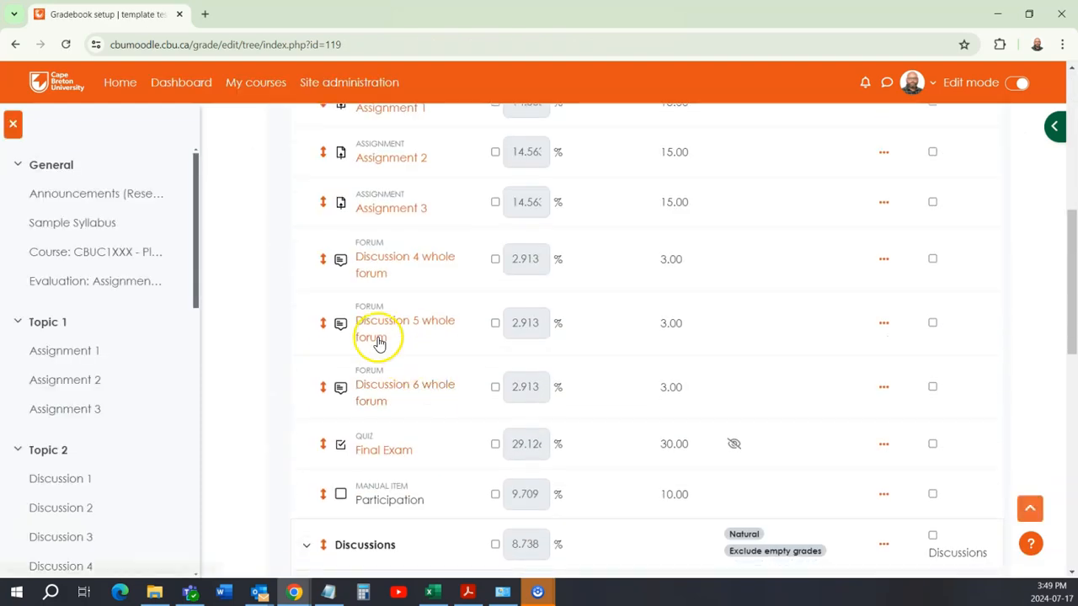
left_click(325, 261)
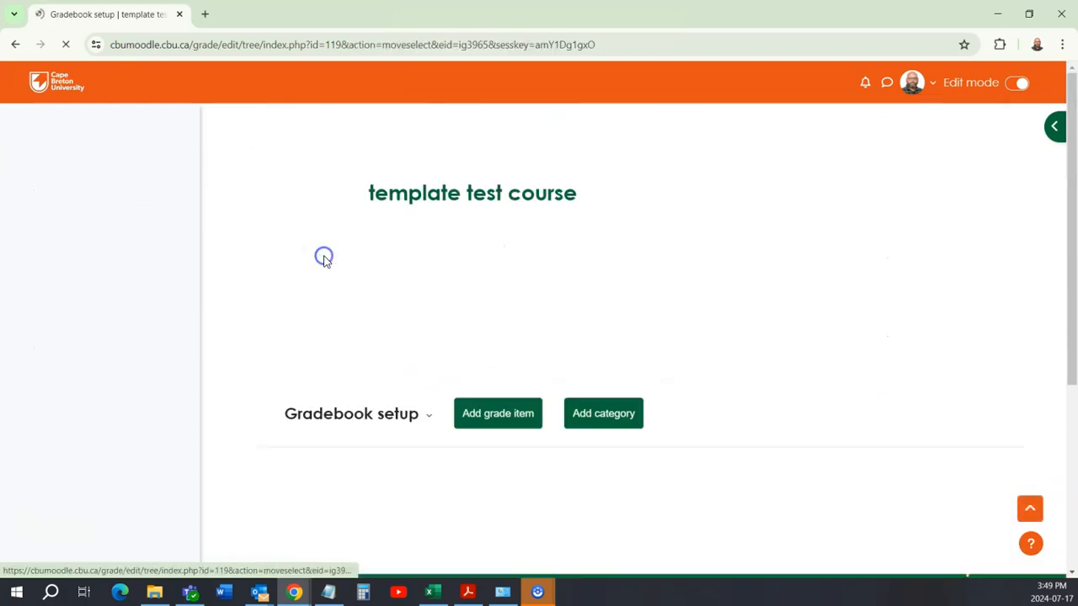
scroll(409, 348, "down", 10)
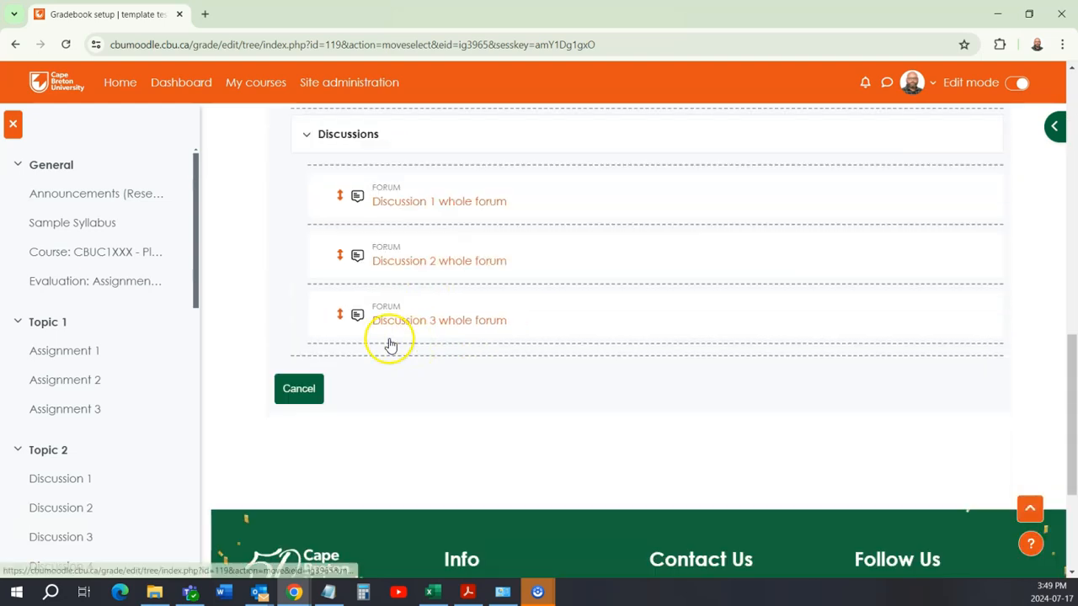
left_click(359, 347)
Step: Move the Discussion 5 forum grade item into the Discussions category, directly below Discussion 4
scroll(412, 352, "down", 10)
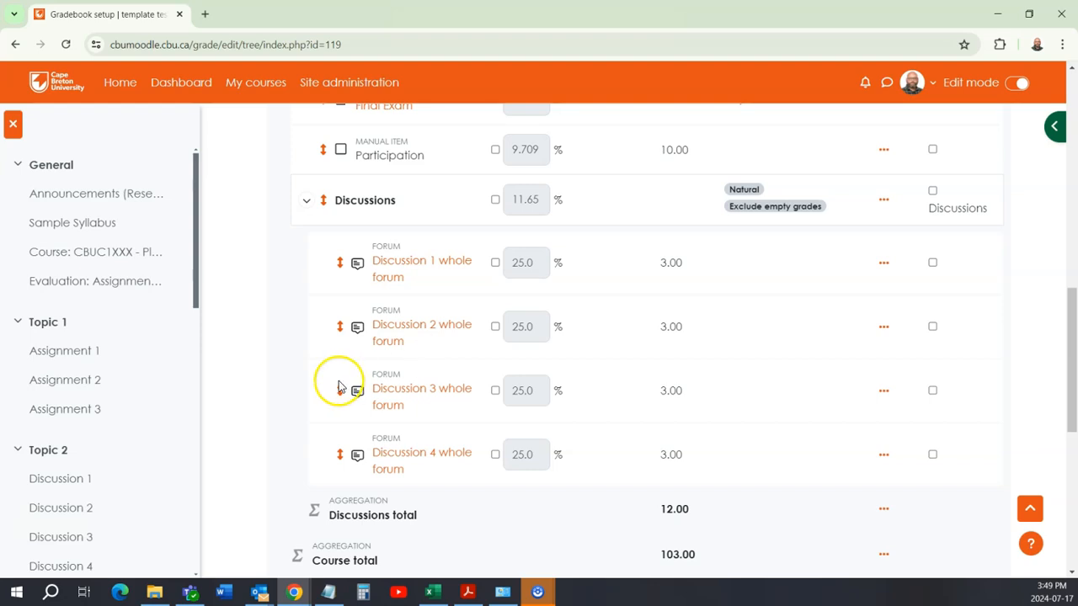
scroll(370, 371, "down", 1)
scroll(399, 356, "up", 4)
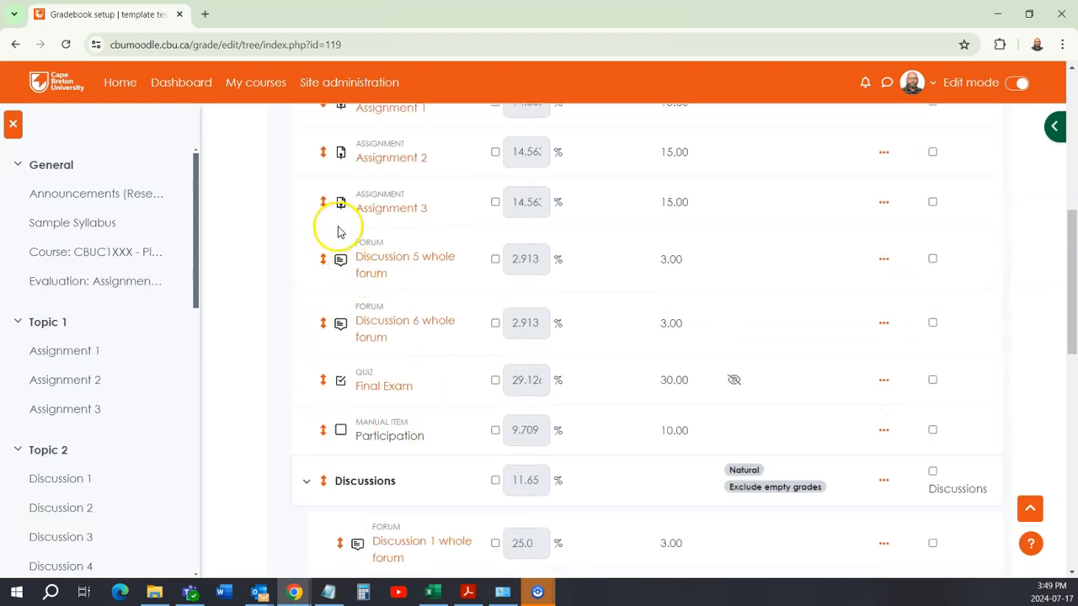
left_click(324, 261)
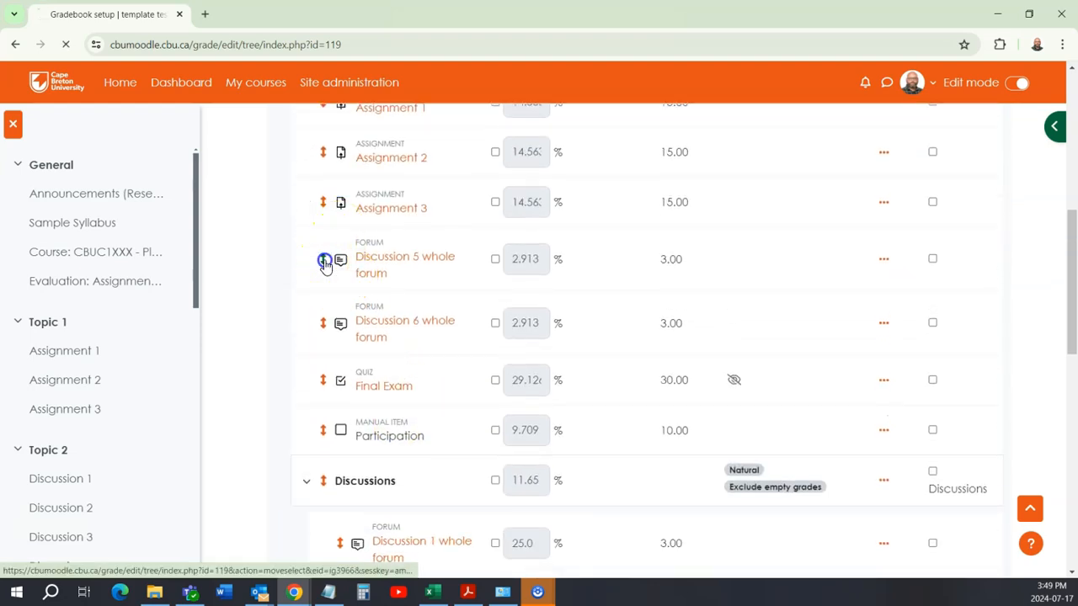
scroll(397, 344, "down", 4)
scroll(400, 344, "down", 3)
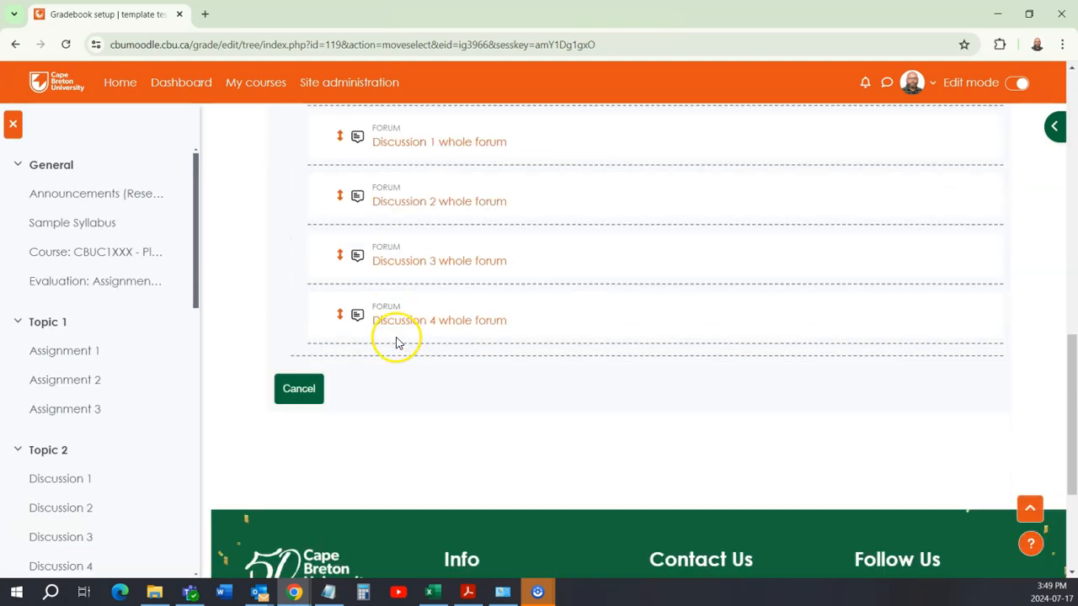
left_click(358, 347)
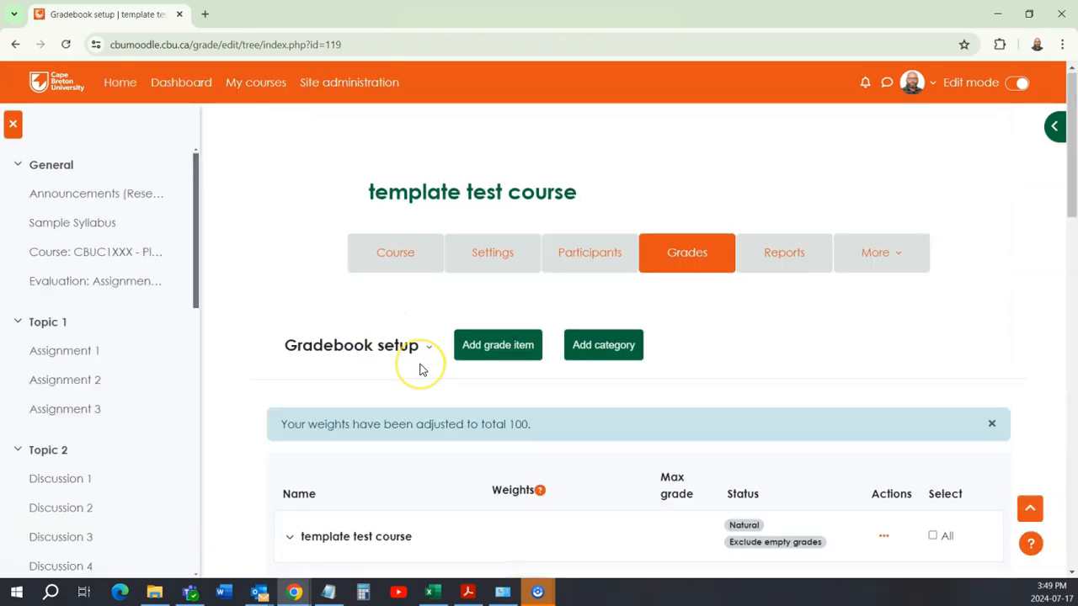
Step: Move the Discussion 6 forum grade item into the Discussions category, directly below Discussion 5
scroll(419, 368, "down", 4)
scroll(422, 371, "down", 3)
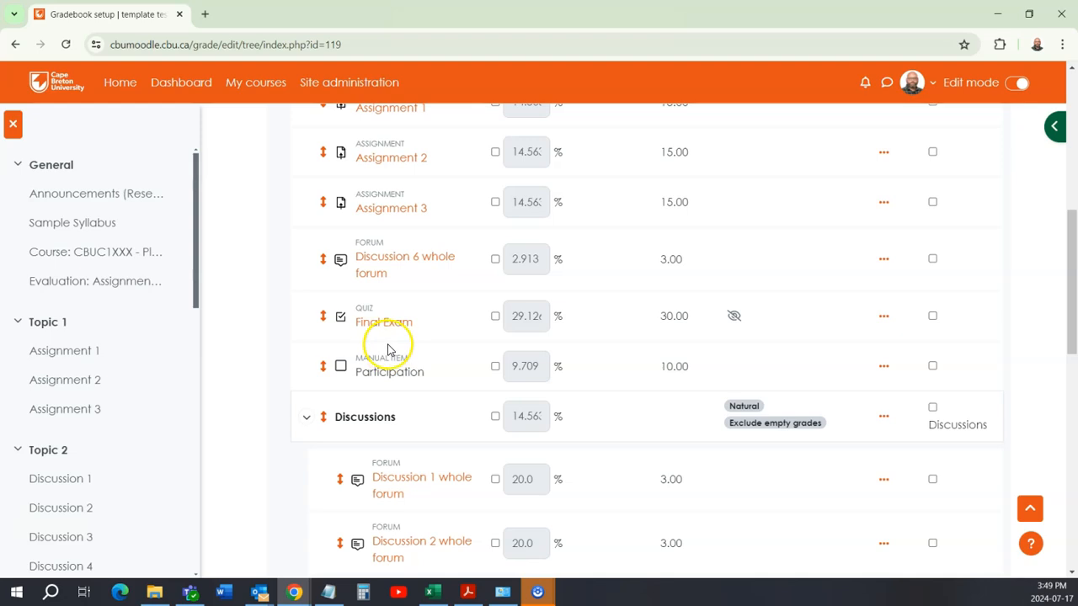
left_click(323, 261)
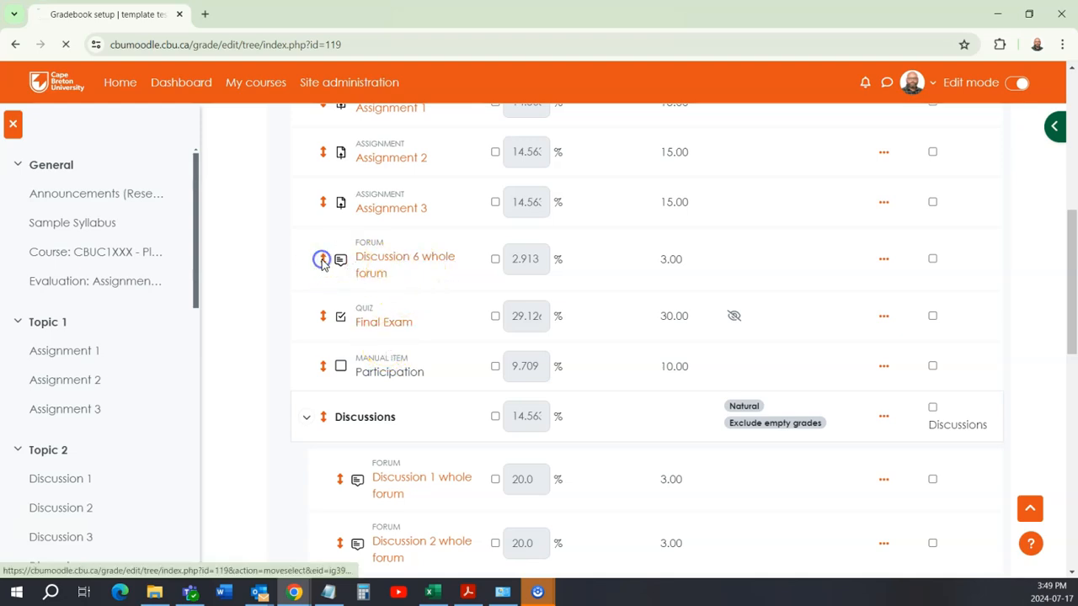
scroll(410, 310, "down", 5)
scroll(410, 310, "down", 2)
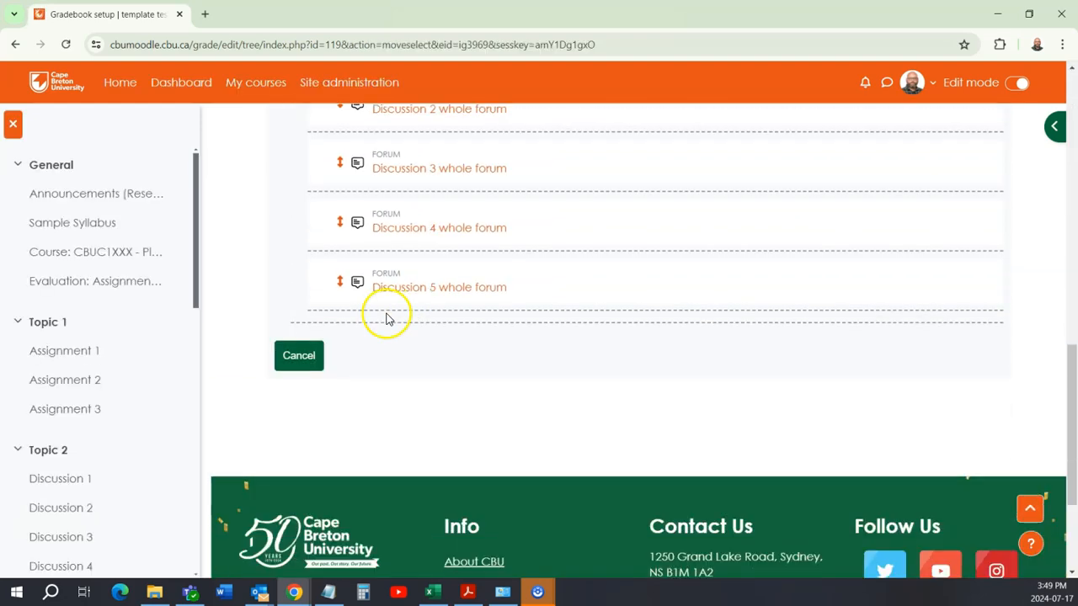
left_click(343, 313)
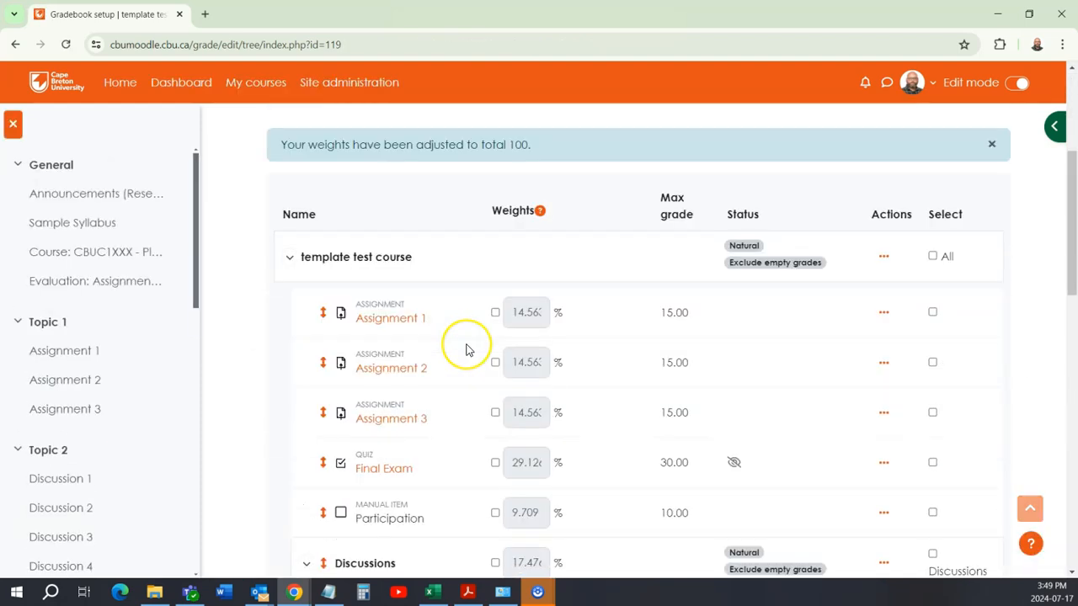
Step: Open the Discussions category's settings for editing and turn off Exclude empty grades
scroll(466, 348, "down", 5)
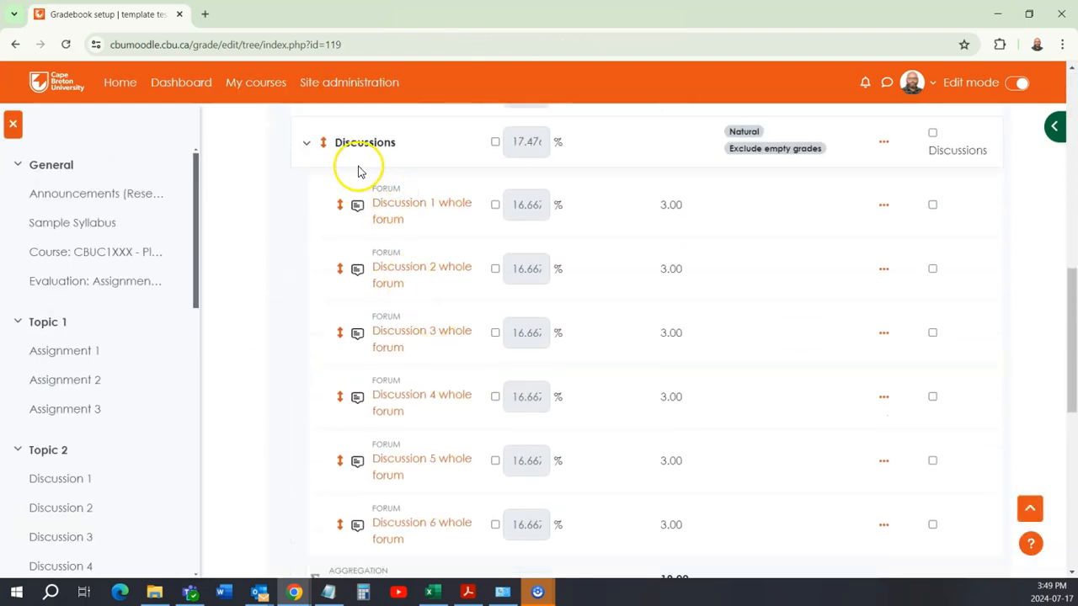
scroll(434, 433, "up", 3)
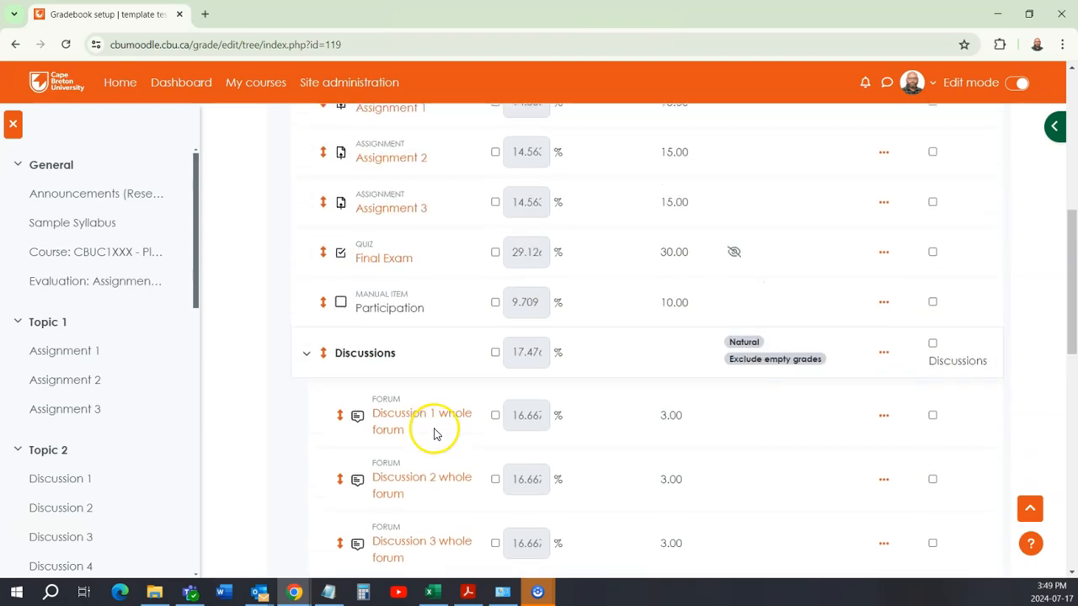
scroll(632, 435, "down", 6)
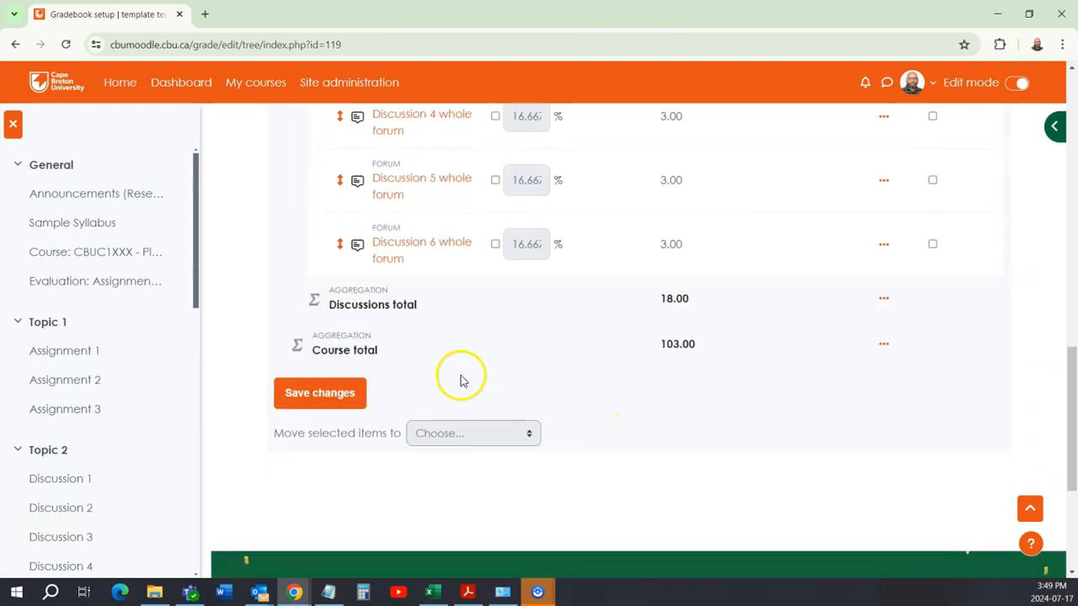
scroll(556, 361, "up", 1)
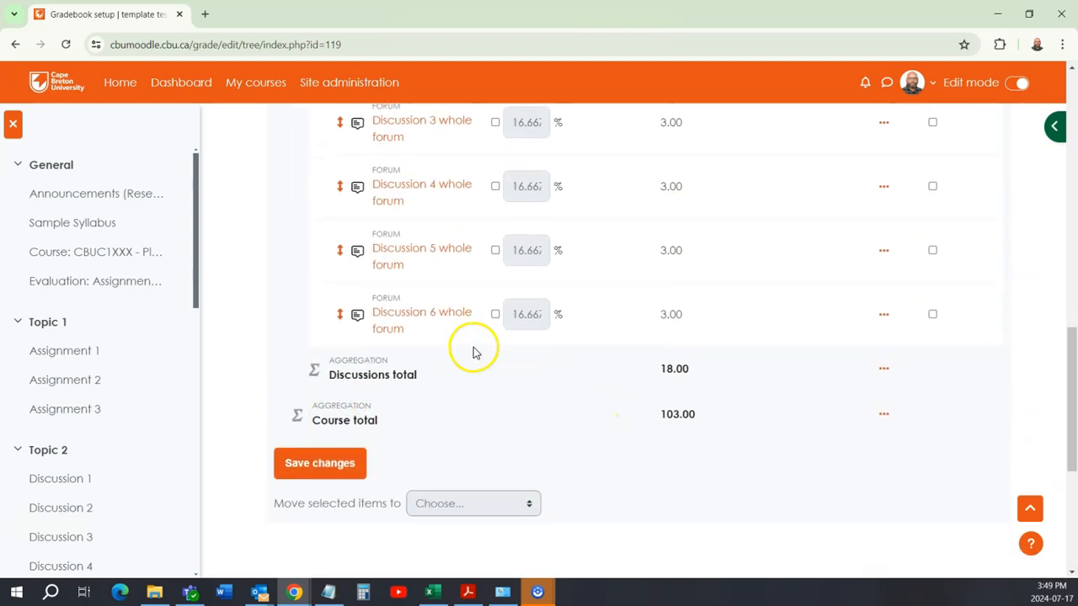
scroll(560, 393, "up", 4)
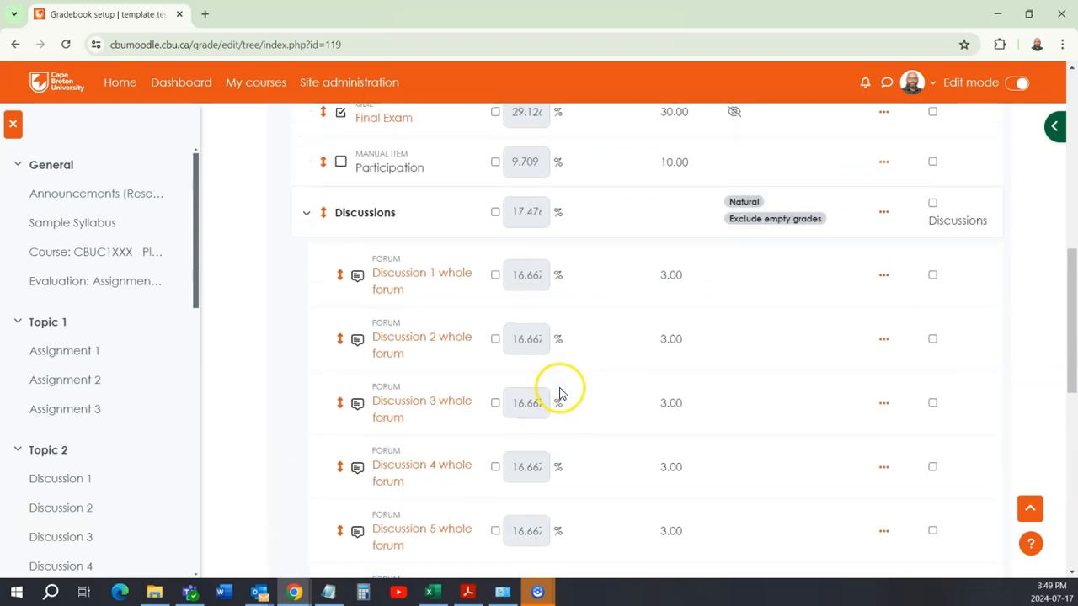
left_click(885, 213)
left_click(922, 246)
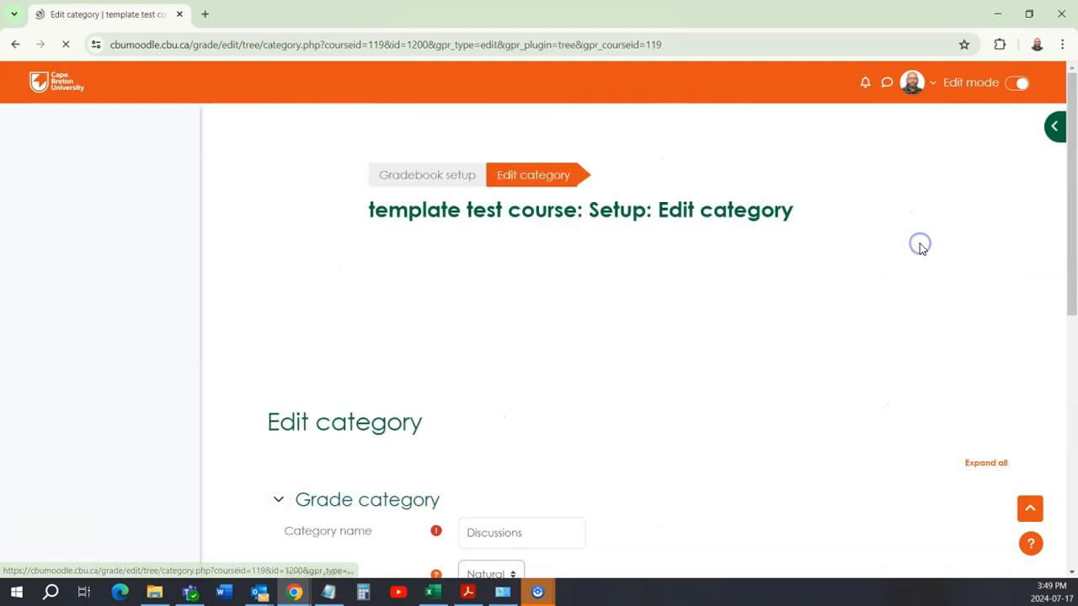
scroll(471, 337, "down", 3)
scroll(453, 349, "down", 1)
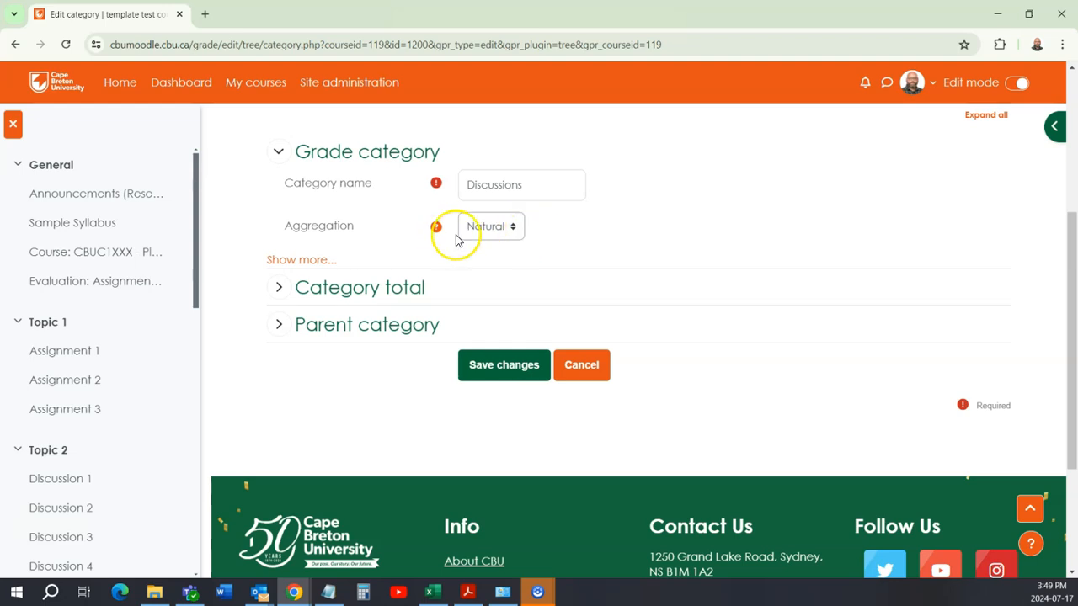
left_click(278, 266)
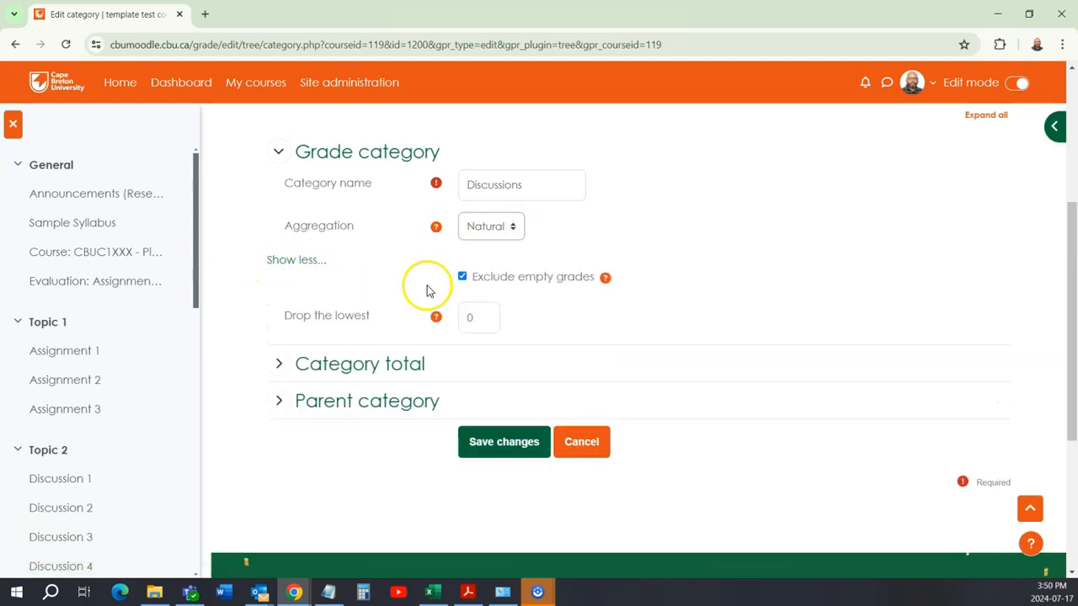
left_click(462, 277)
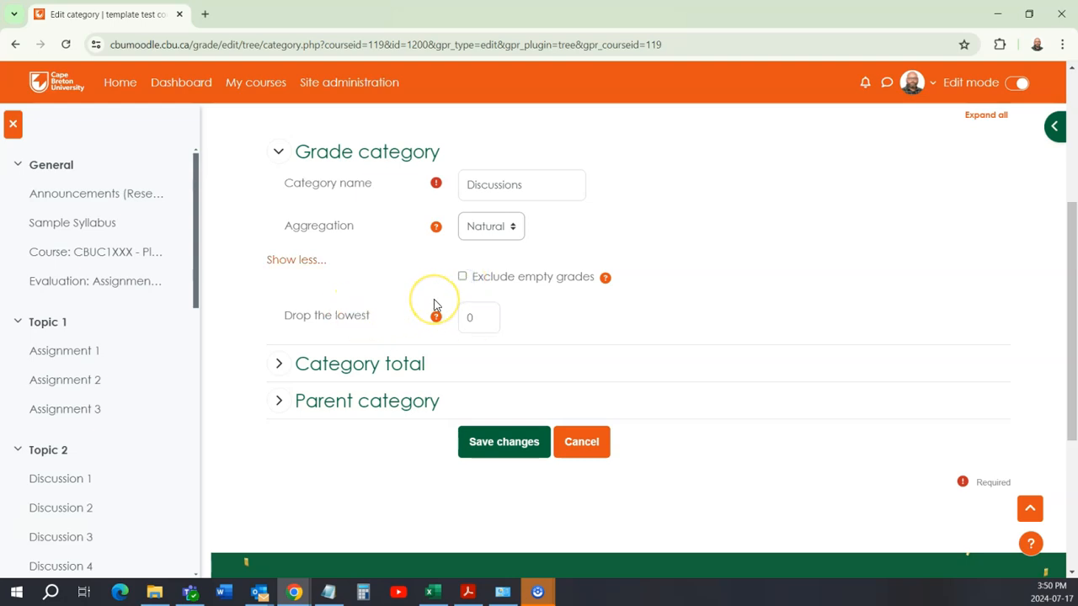
Step: Set the Discussions category to drop the 1 lowest grade and save the category settings
double_click(483, 316)
type("1")
left_click(376, 284)
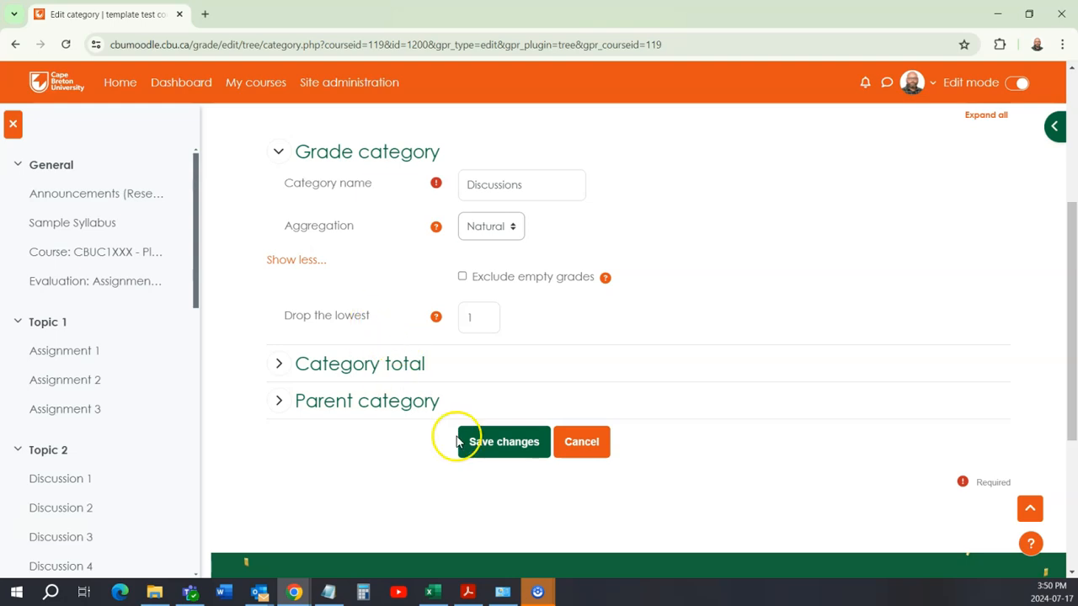
left_click(487, 446)
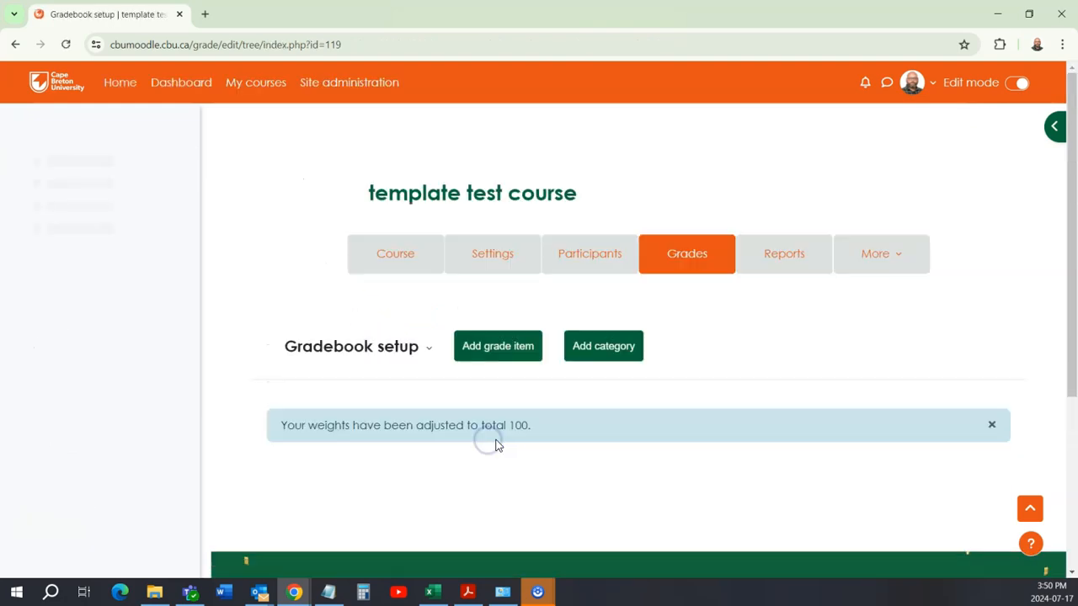
Step: Review the gradebook setup, checking the weights and max grades of all items, the Discussions category's status, and the Discussions and course totals
scroll(459, 422, "down", 3)
scroll(459, 420, "down", 10)
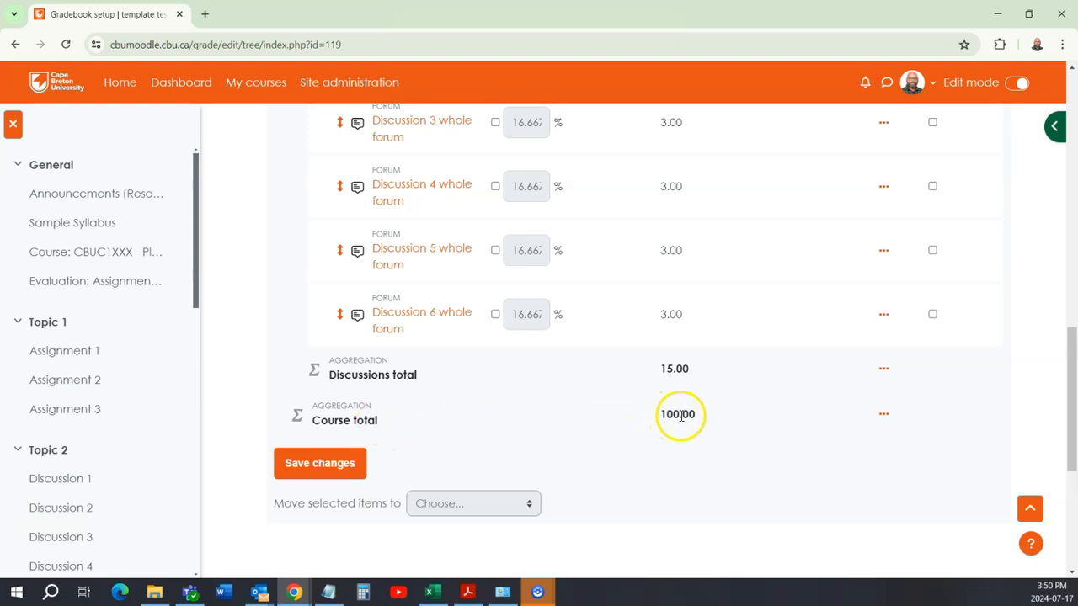
scroll(680, 415, "up", 2)
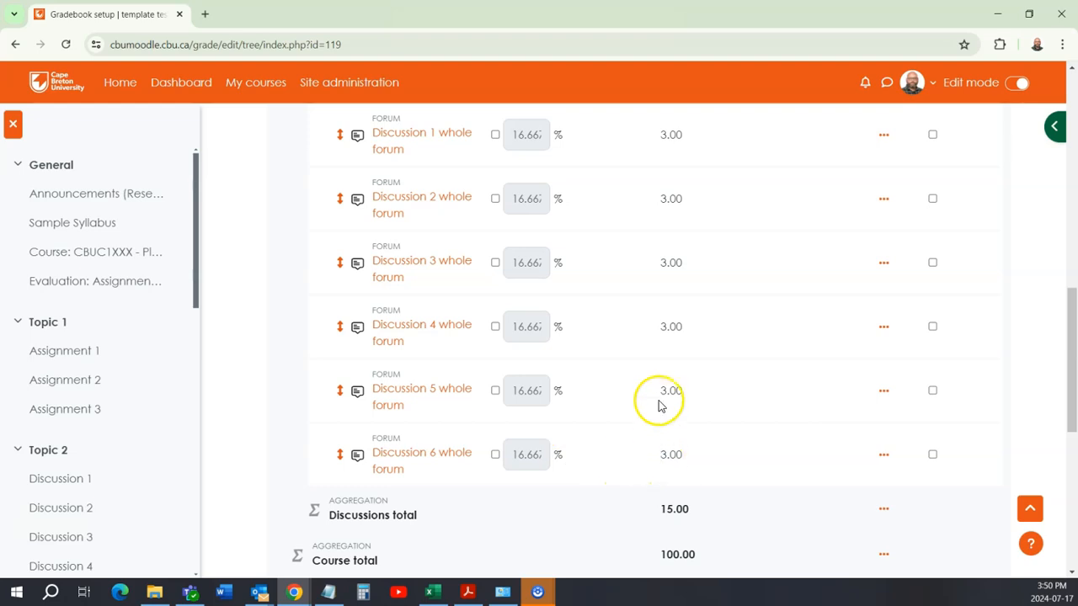
scroll(659, 405, "up", 1)
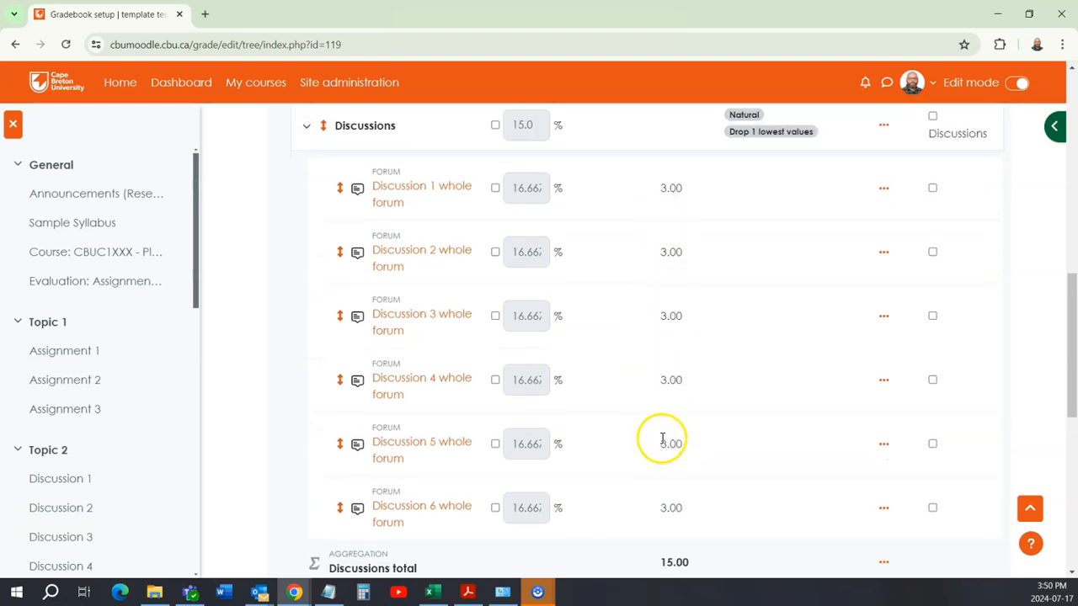
scroll(663, 439, "down", 3)
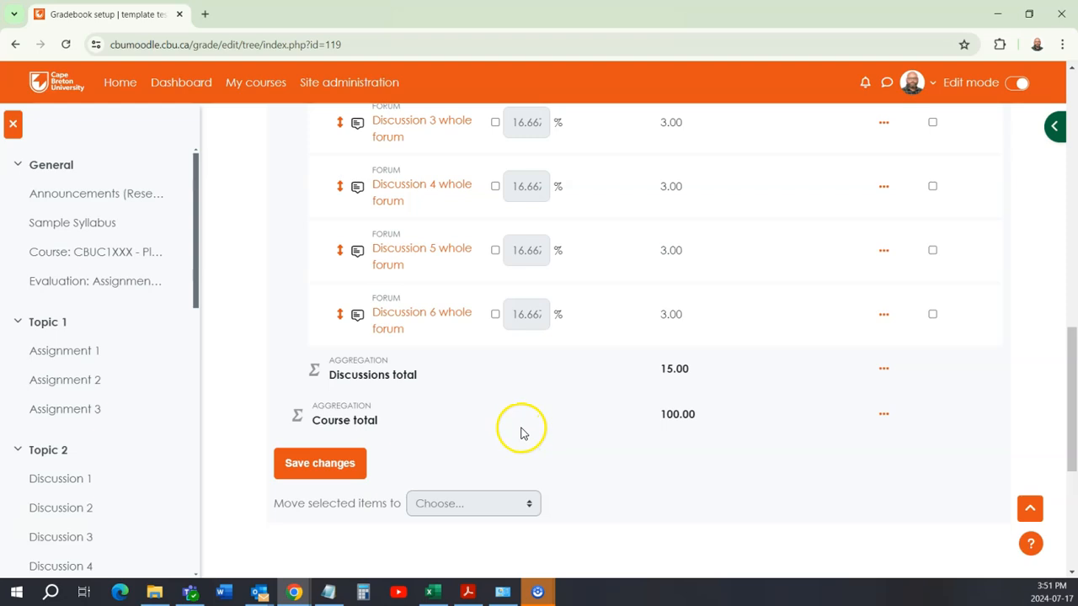
scroll(520, 432, "up", 5)
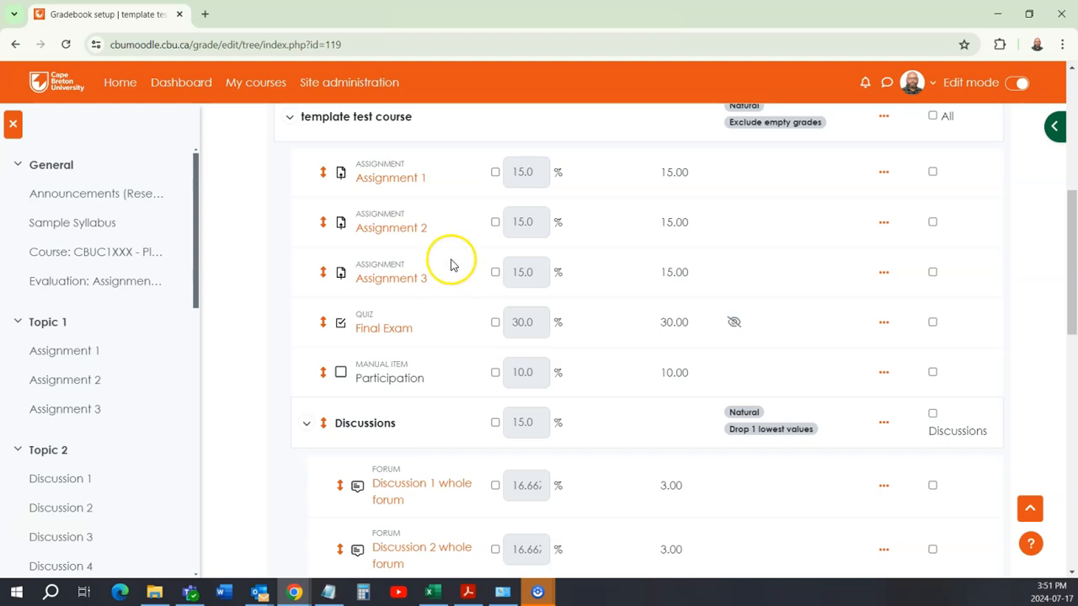
scroll(450, 260, "down", 2)
scroll(460, 299, "up", 2)
scroll(460, 299, "up", 3)
scroll(460, 315, "down", 3)
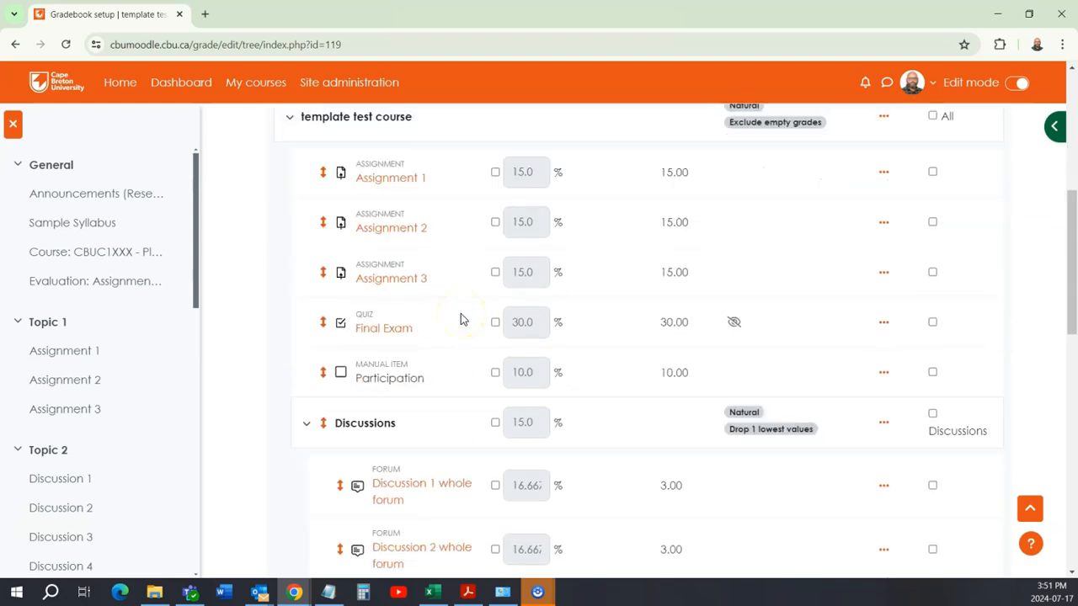
scroll(457, 356, "down", 2)
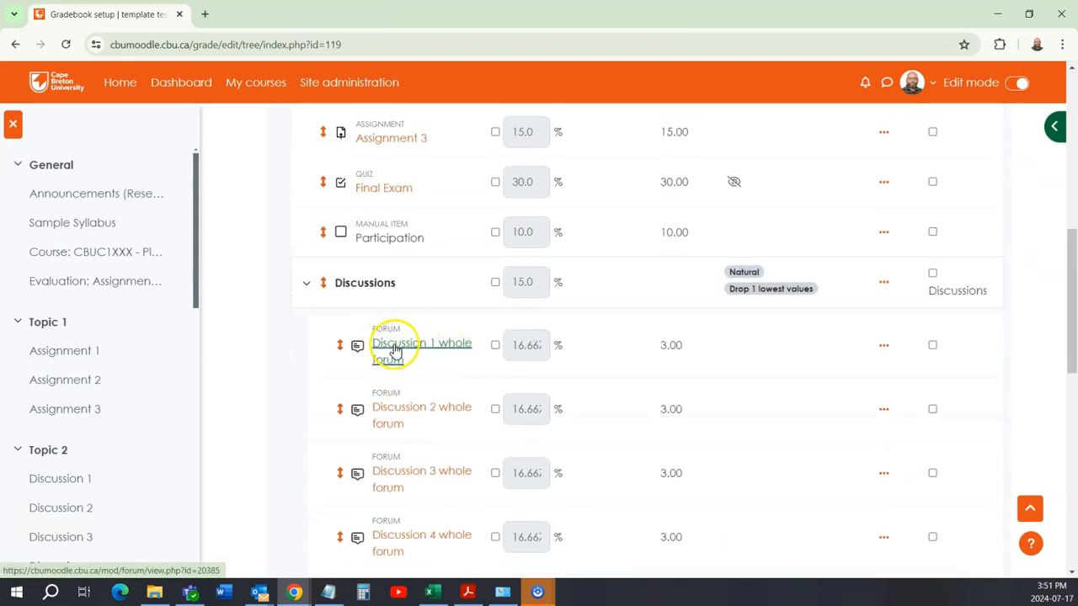
scroll(407, 347, "down", 1)
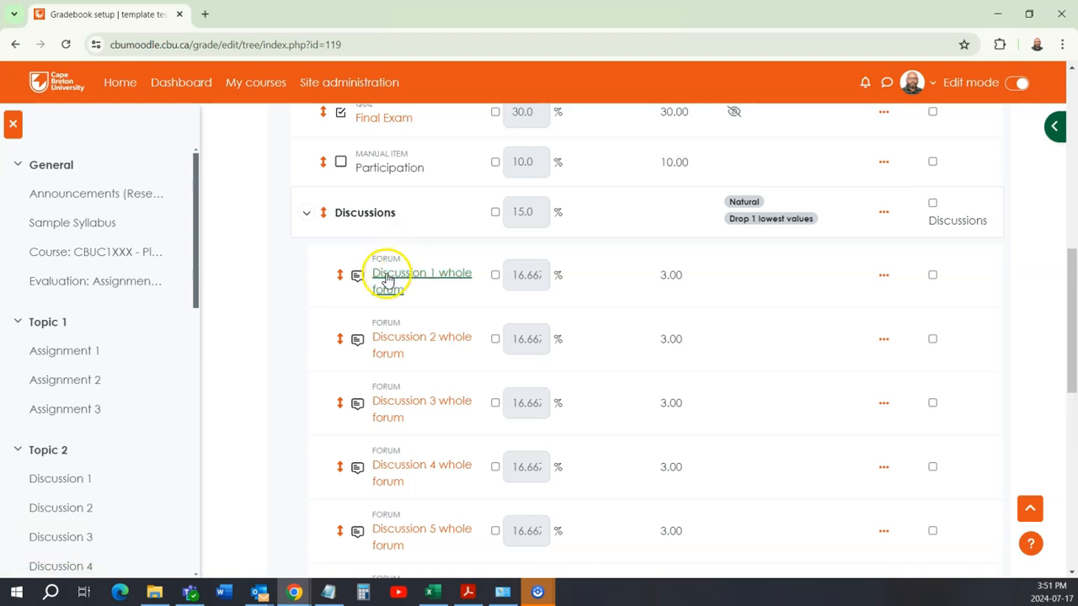
scroll(450, 324, "down", 1)
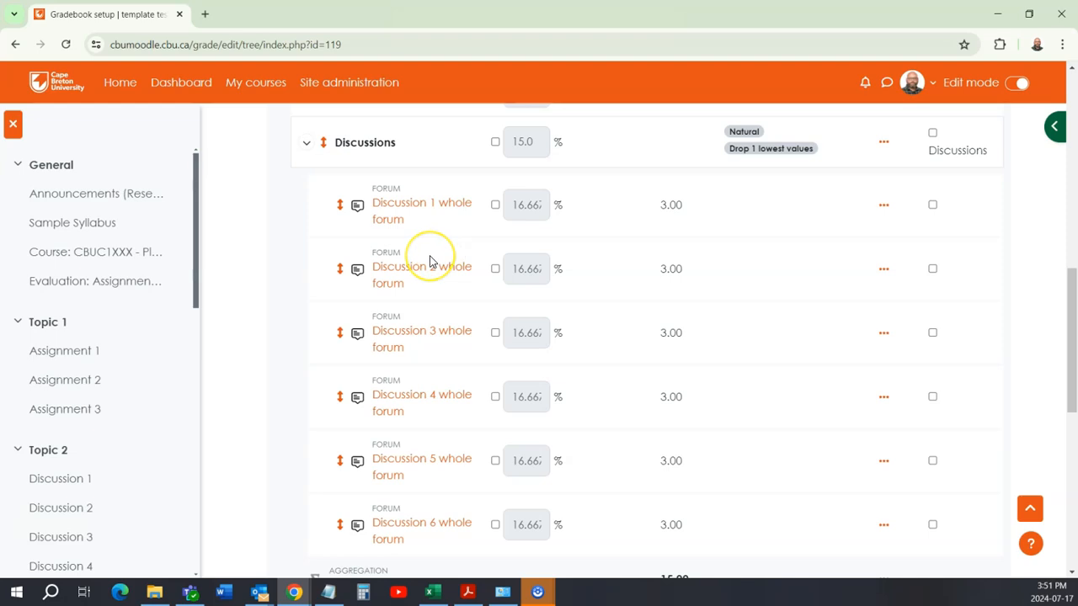
scroll(429, 261, "down", 2)
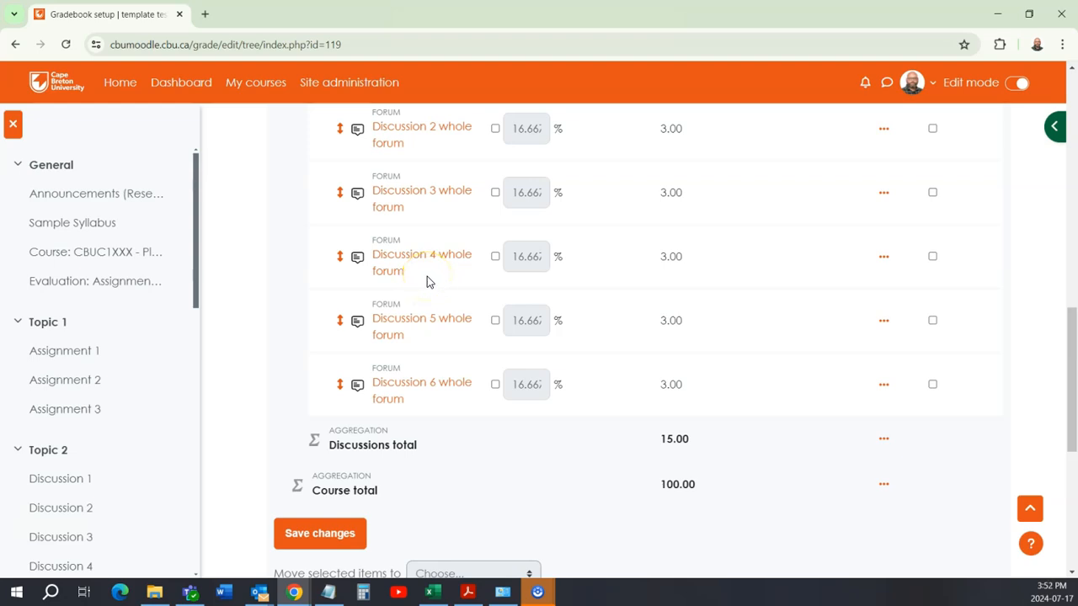
scroll(427, 277, "down", 2)
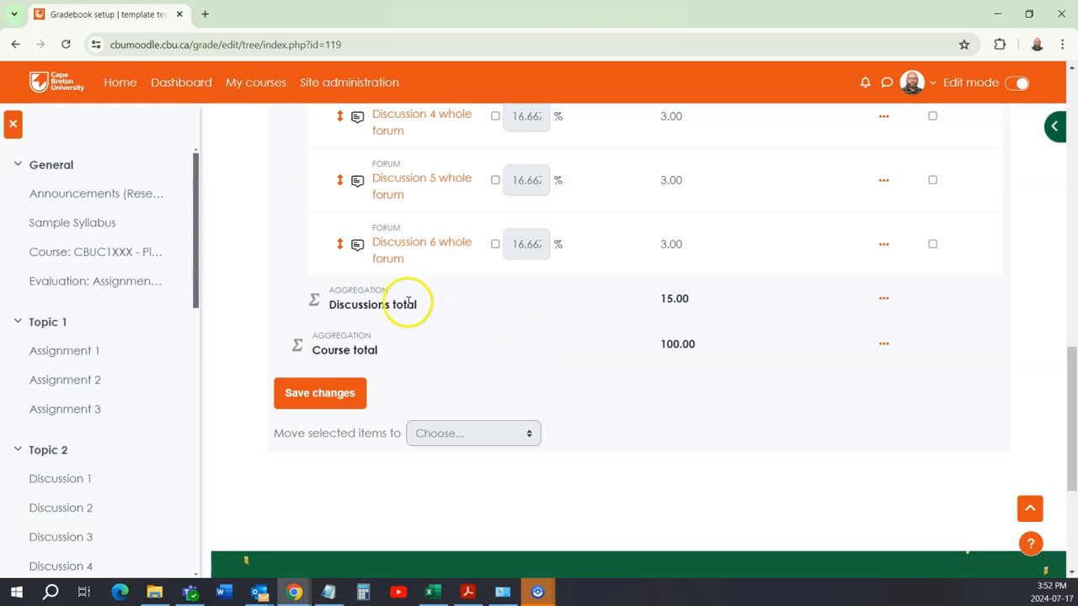
scroll(440, 305, "up", 3)
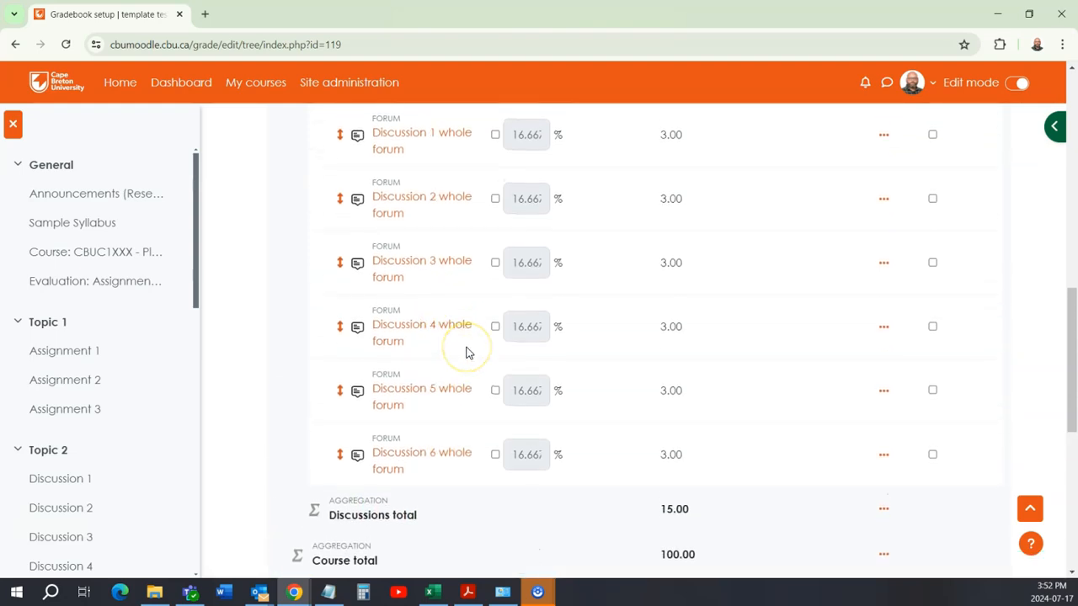
scroll(463, 351, "up", 8)
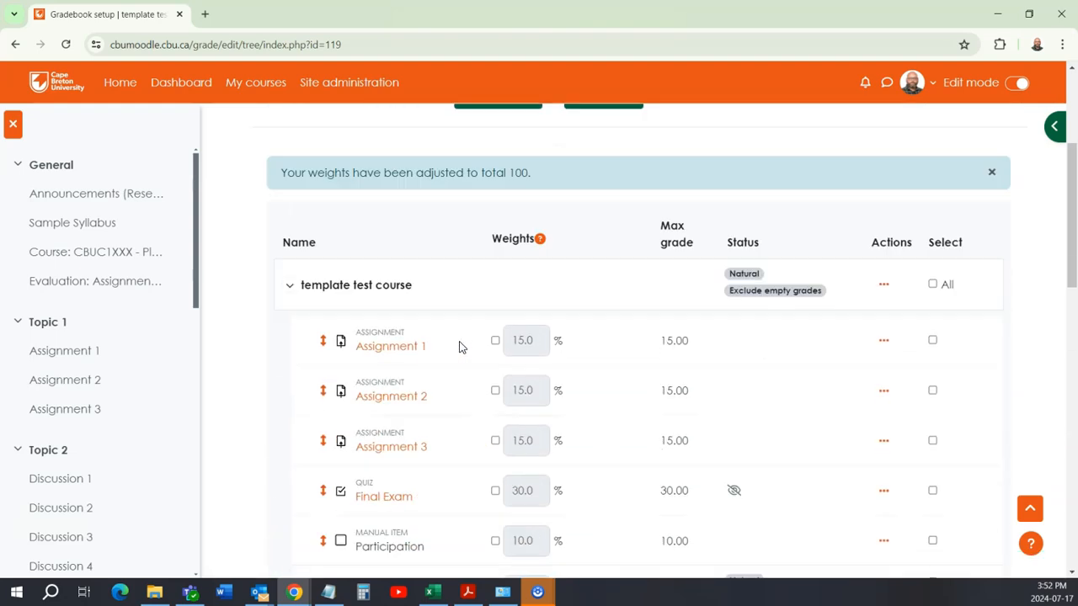
scroll(409, 371, "down", 3)
scroll(422, 303, "down", 2)
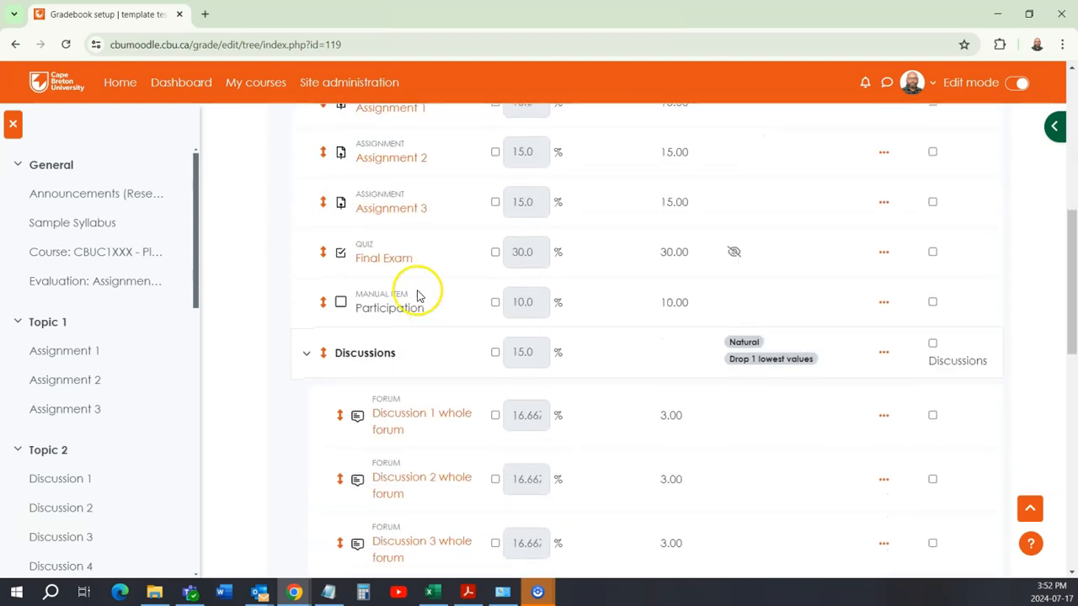
scroll(435, 250, "down", 5)
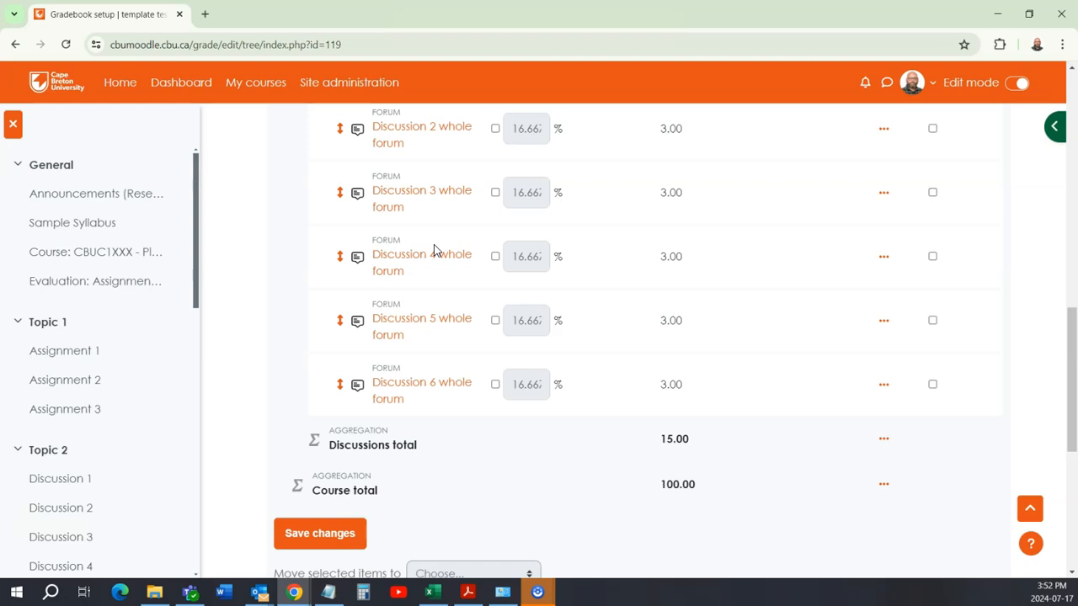
scroll(435, 250, "up", 10)
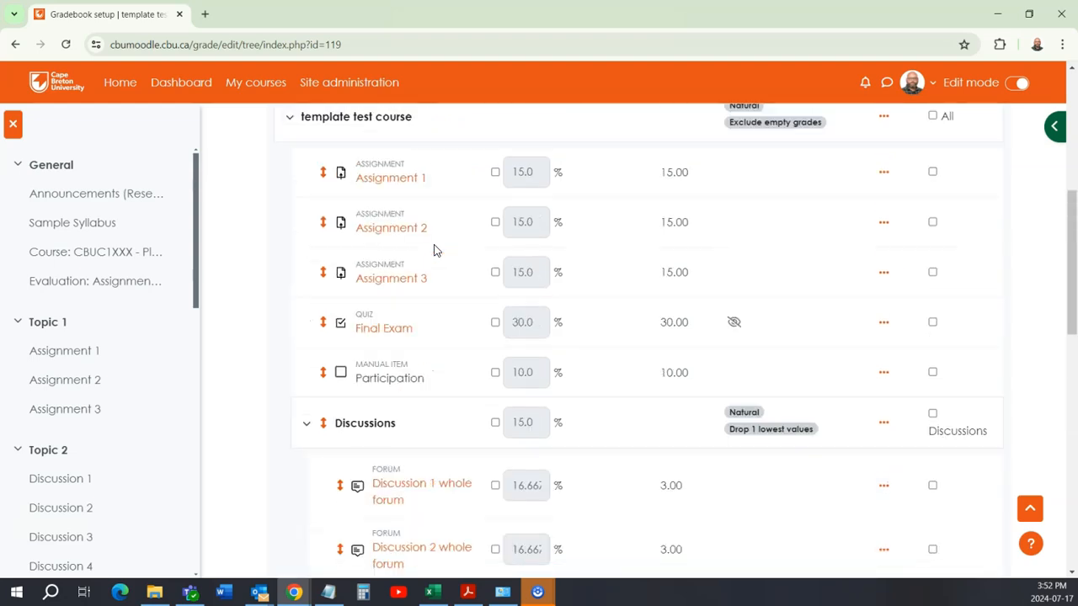
scroll(476, 371, "down", 12)
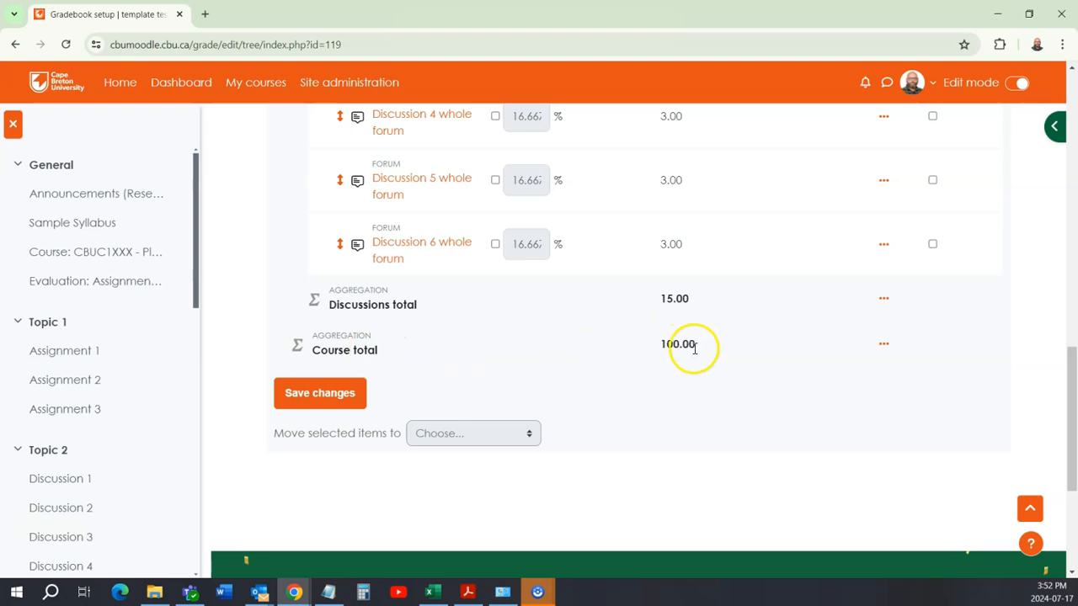
scroll(685, 347, "up", 12)
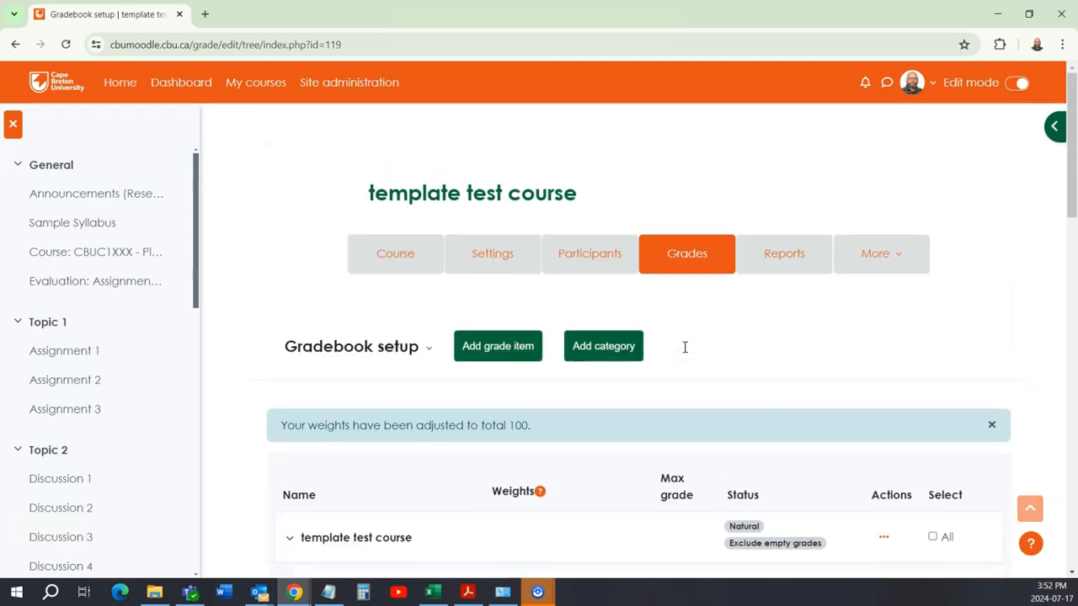